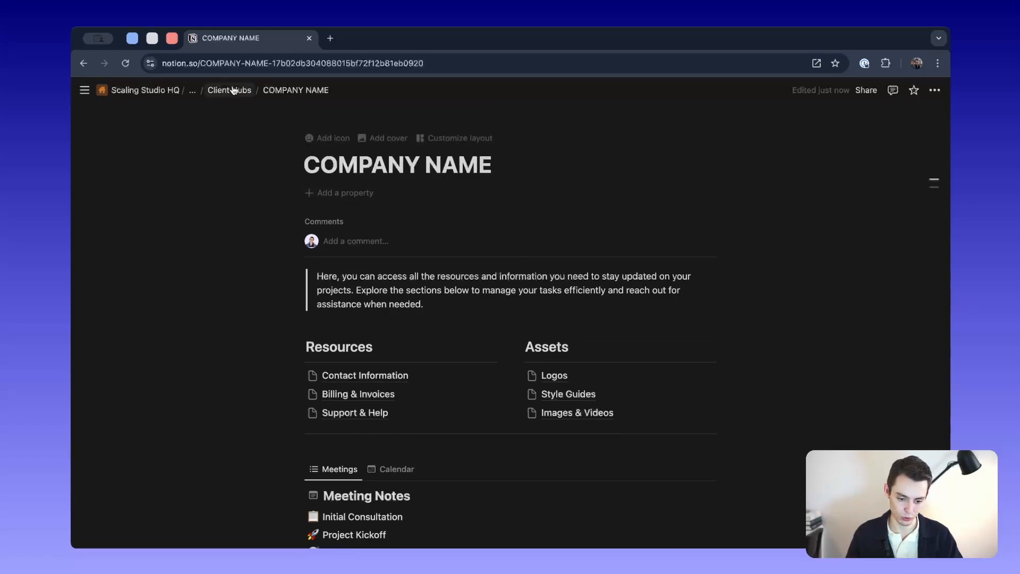
Move between the Client Hubs database and the Business Example Page.
left_click(228, 90)
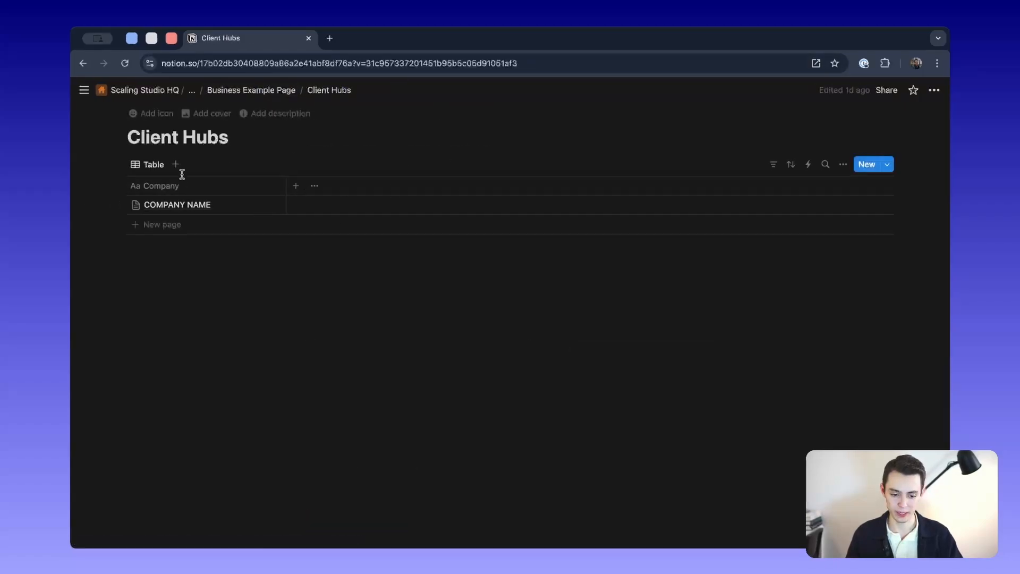
left_click(266, 90)
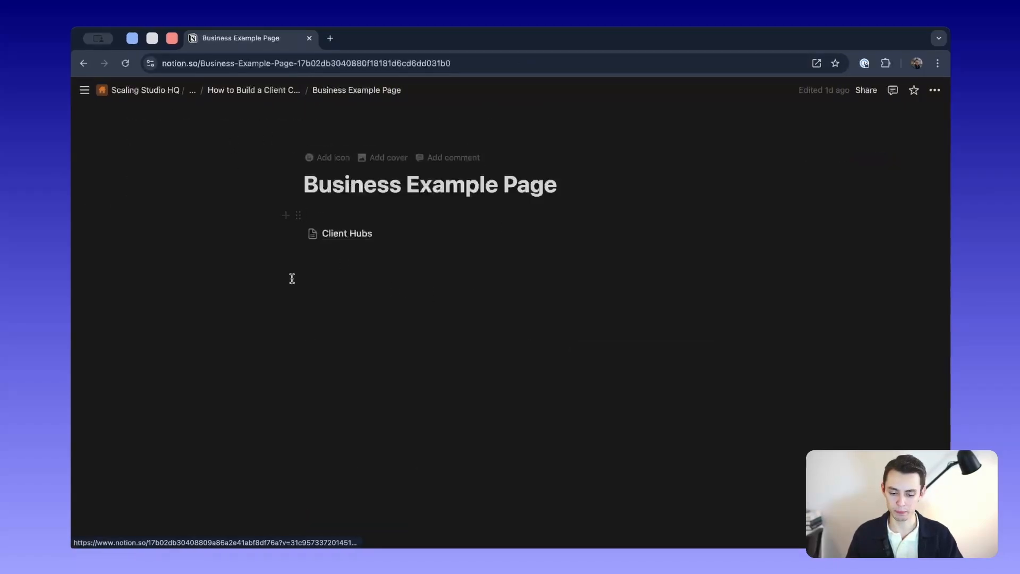
left_click_drag(302, 183, 604, 182)
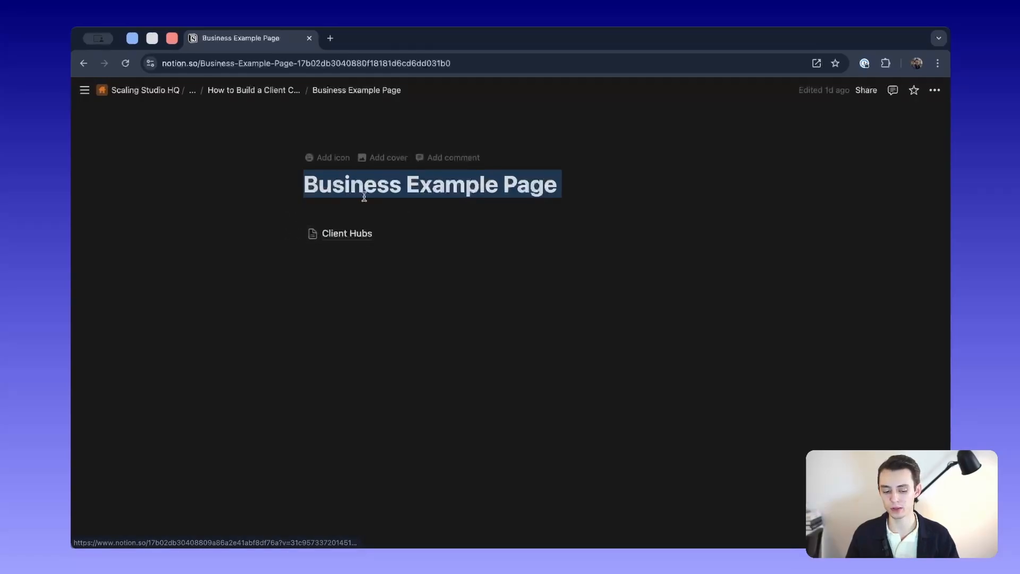
left_click(353, 232)
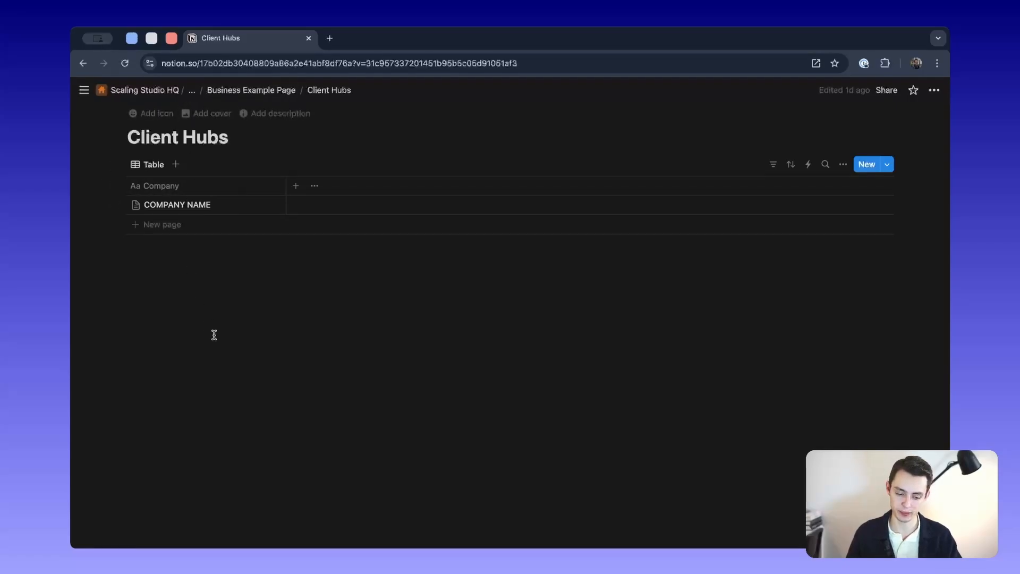
left_click(239, 91)
Start a /database block on the Business Example Page, discard it, and reopen Client Hubs.
left_click(407, 294)
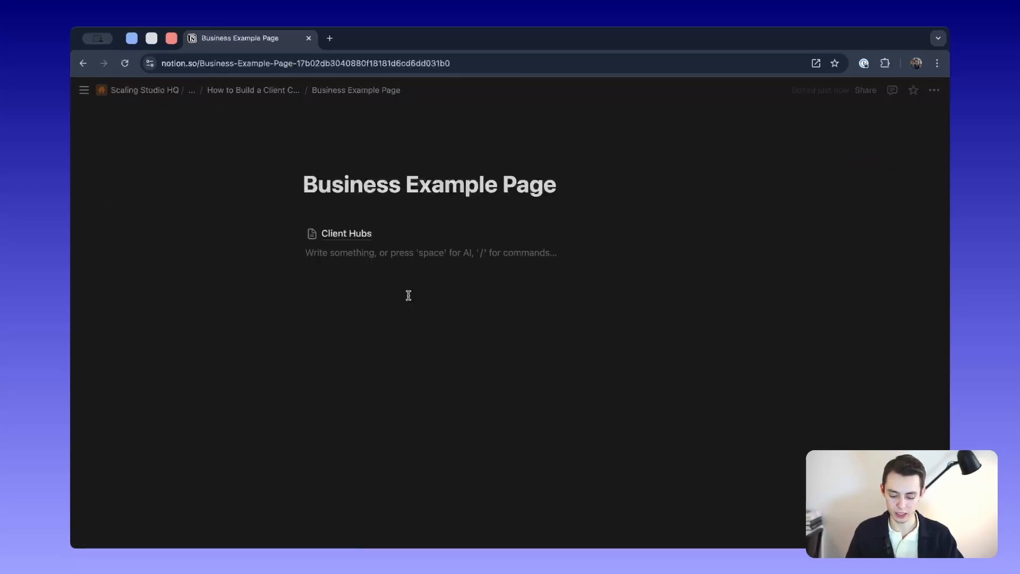
type("/databa")
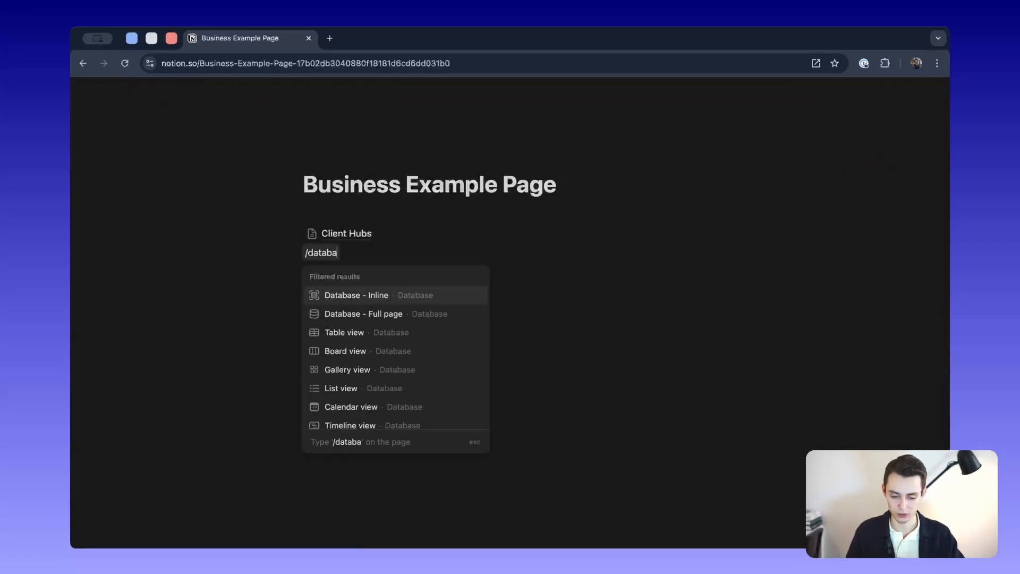
key("Down")
key("Escape")
key("Escape")
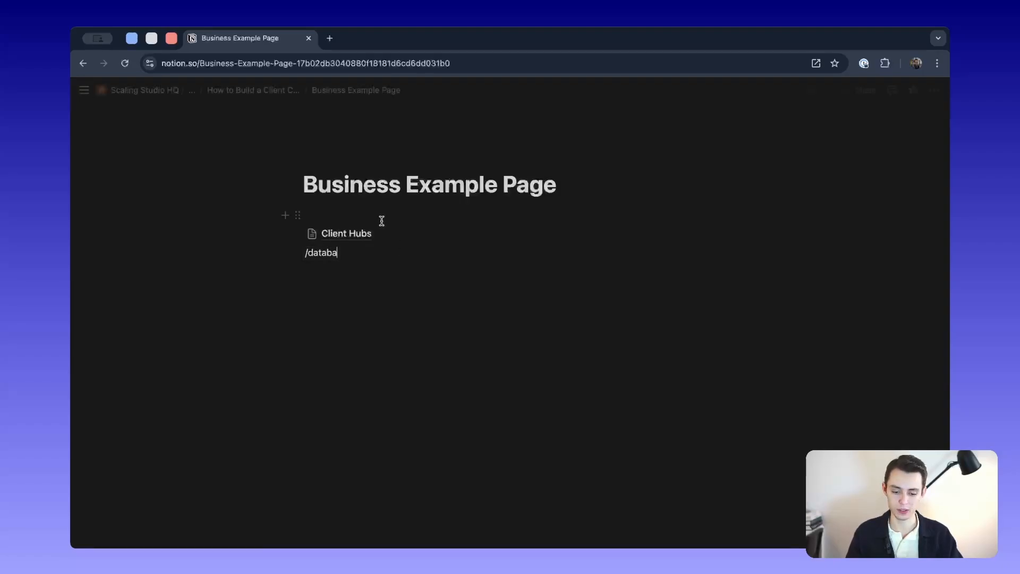
left_click(358, 251)
key("super+BackSpace")
left_click(370, 233)
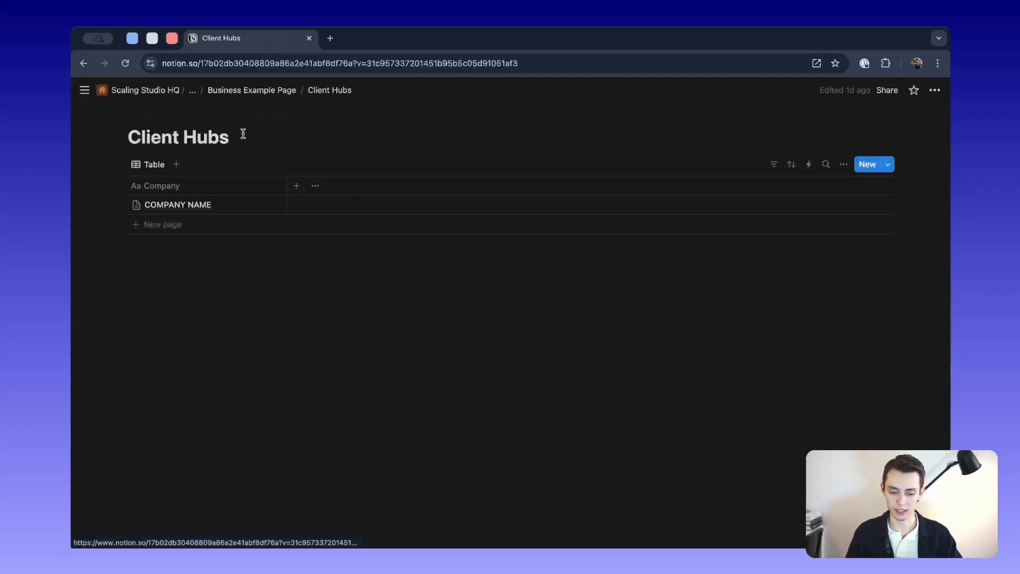
triple_click(198, 139)
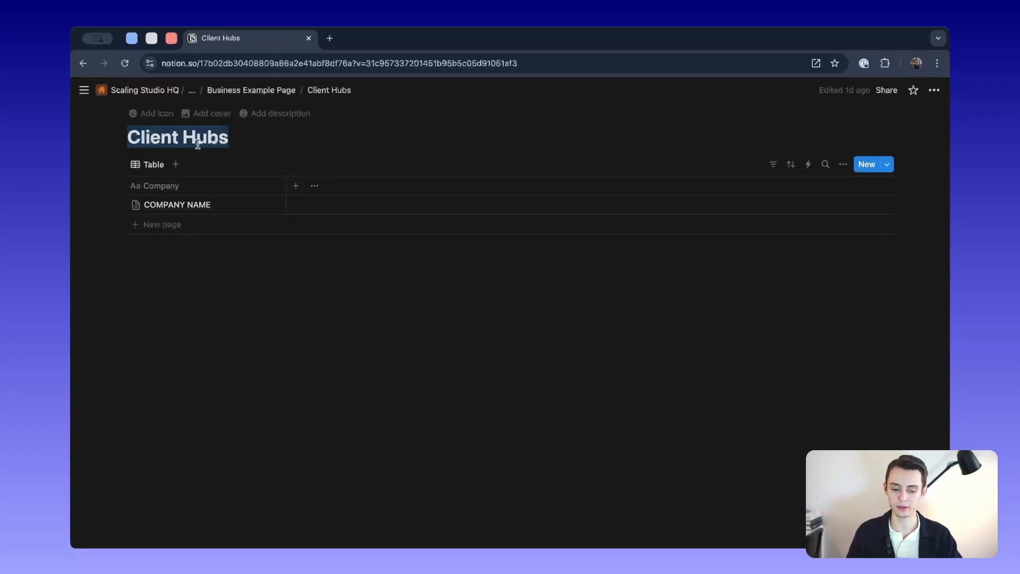
Add an empty second row to Client Hubs and open it in side peek.
mouse_move(236, 204)
left_click(161, 223)
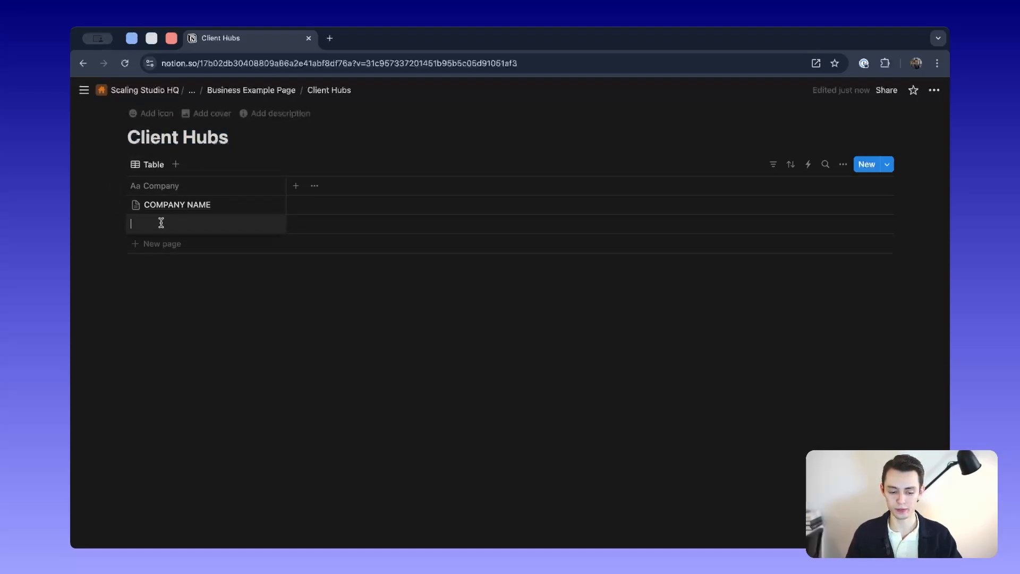
left_click(269, 226)
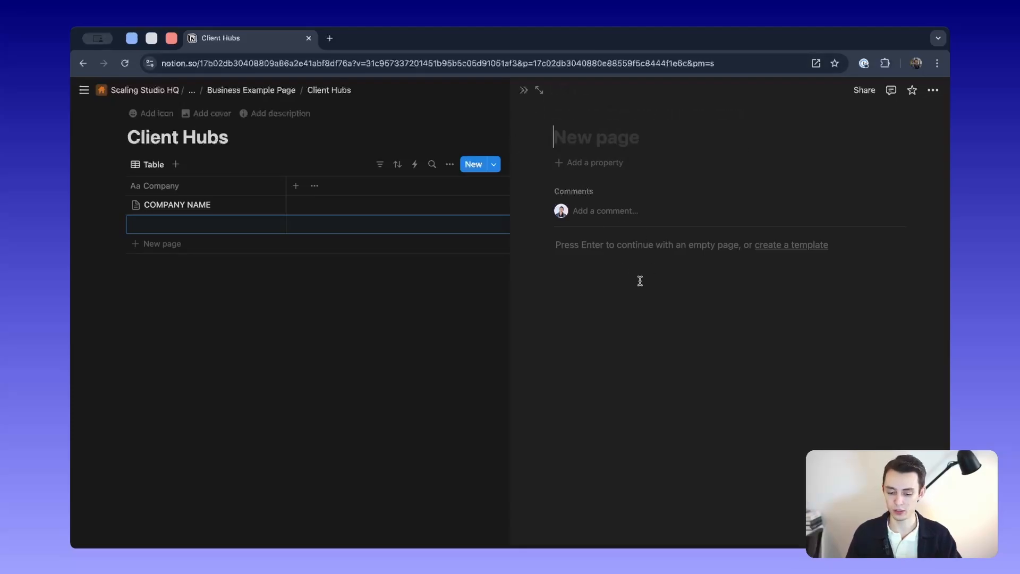
key("Return")
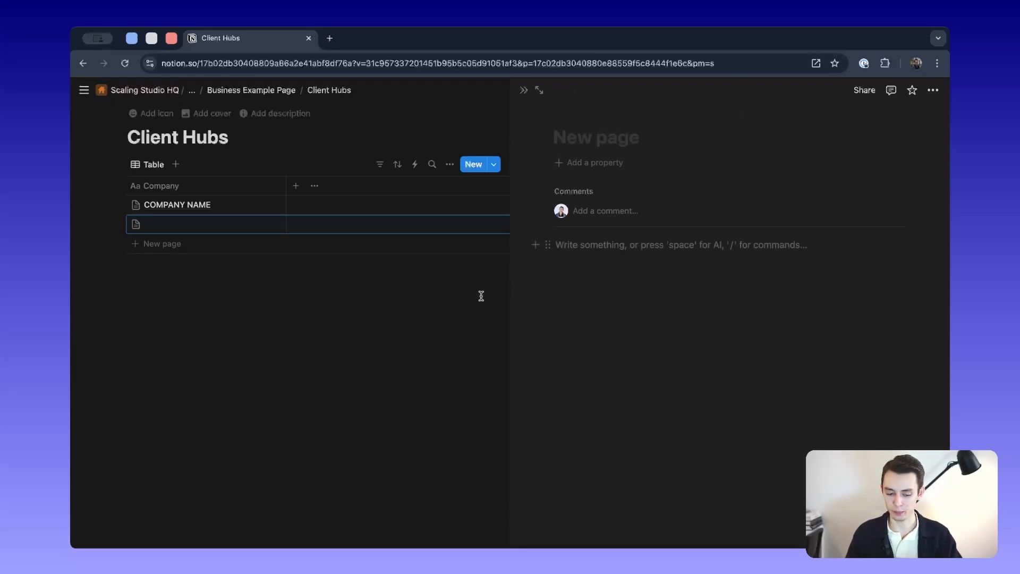
key("Escape")
Preview the COMPANY NAME row's page in side peek, then close it.
left_click(175, 203)
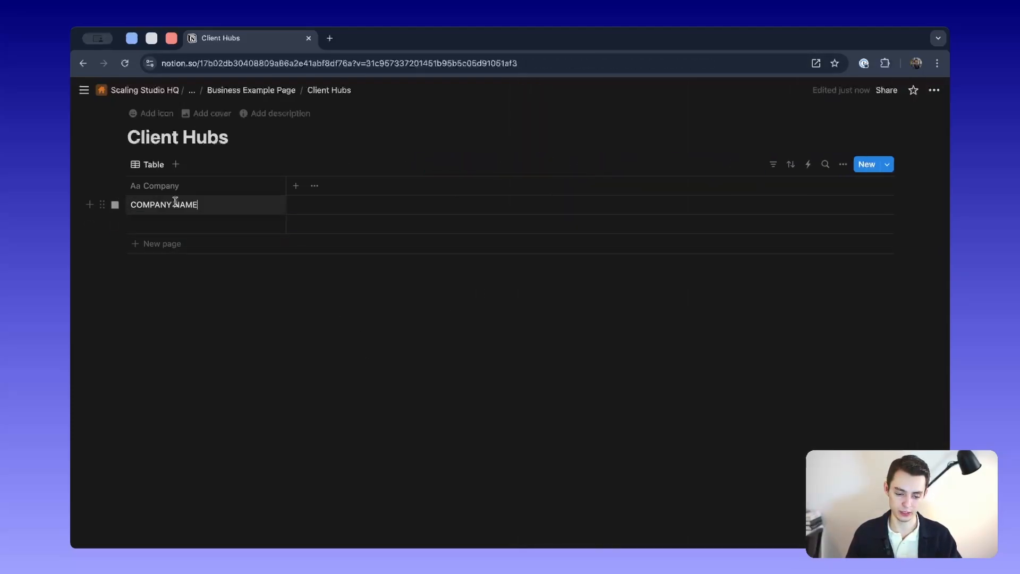
key("Escape")
left_click(268, 205)
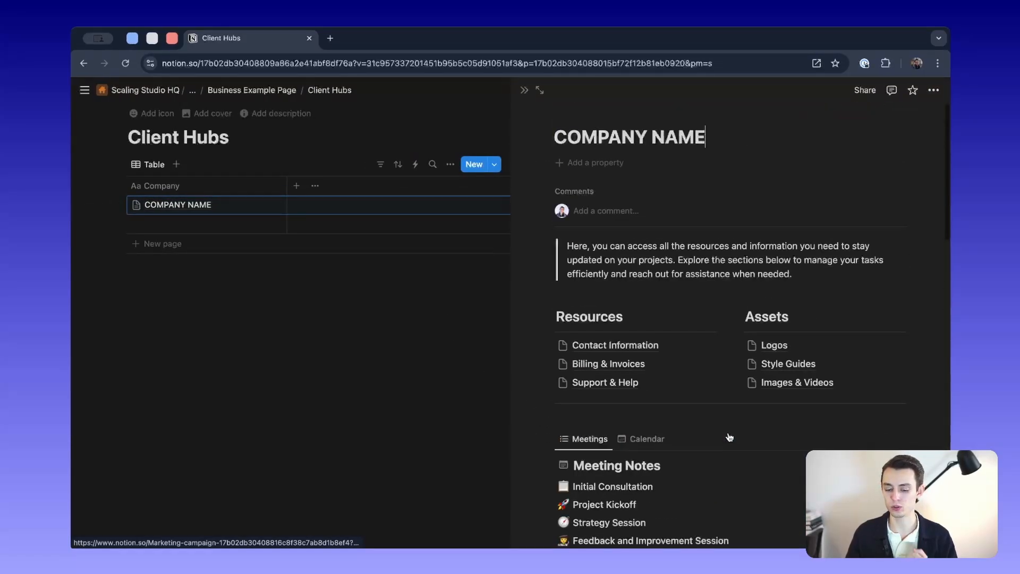
left_click(522, 94)
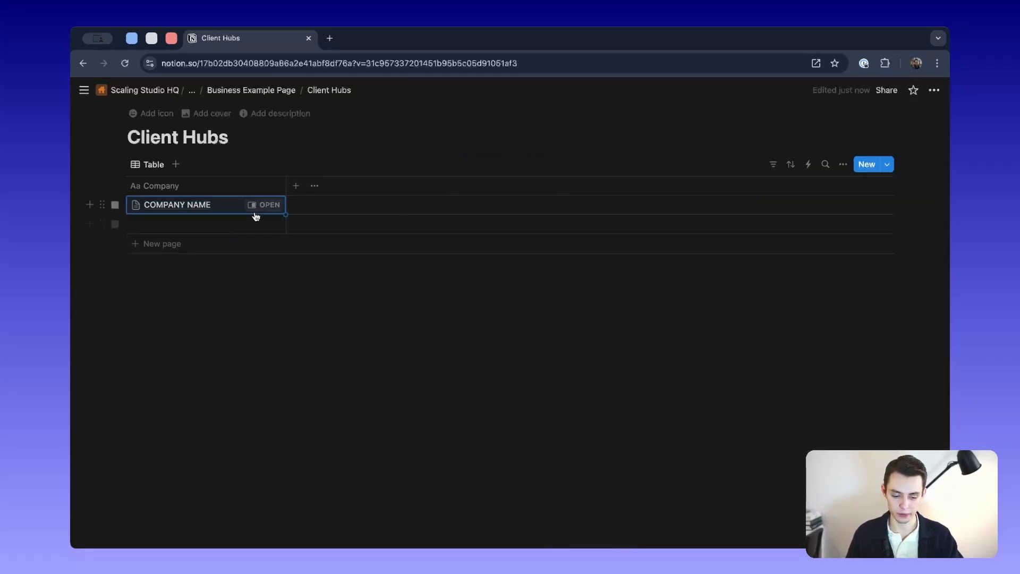
Add a new Client Hubs template titled [COMPANY NAME] and start it with an empty body.
left_click(885, 167)
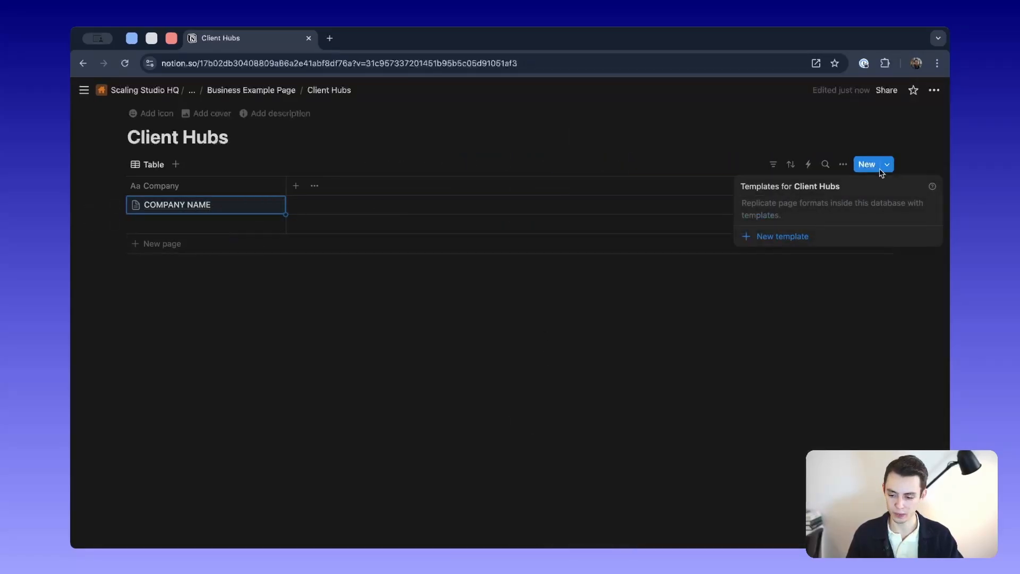
left_click(766, 246)
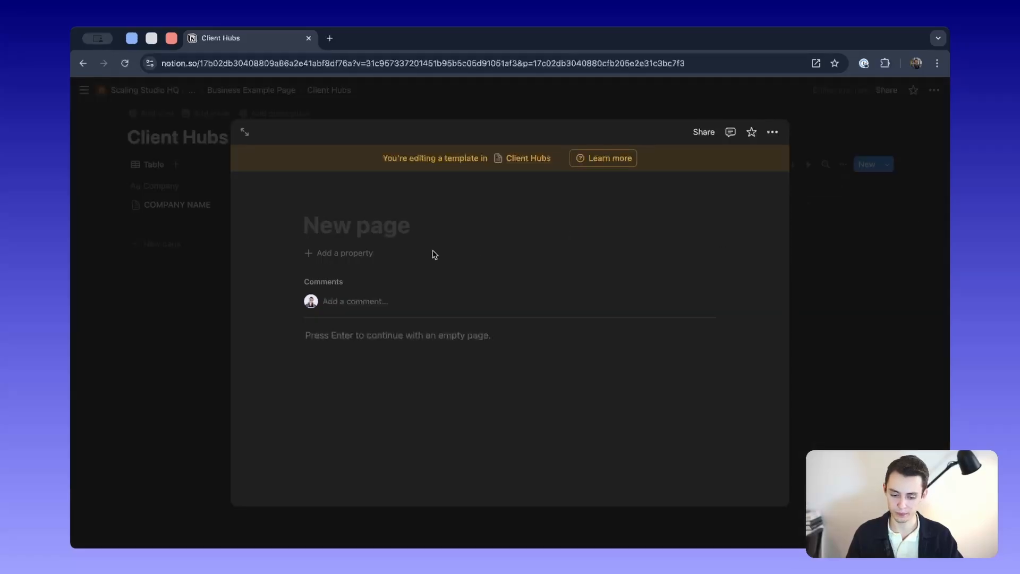
left_click(403, 232)
type("[]")
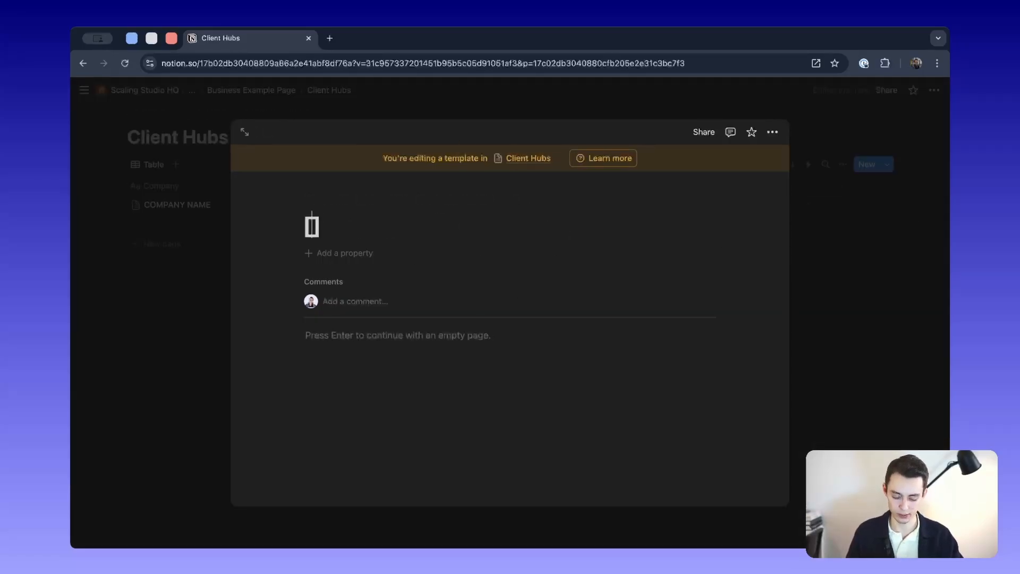
type("COMPANY. NAME")
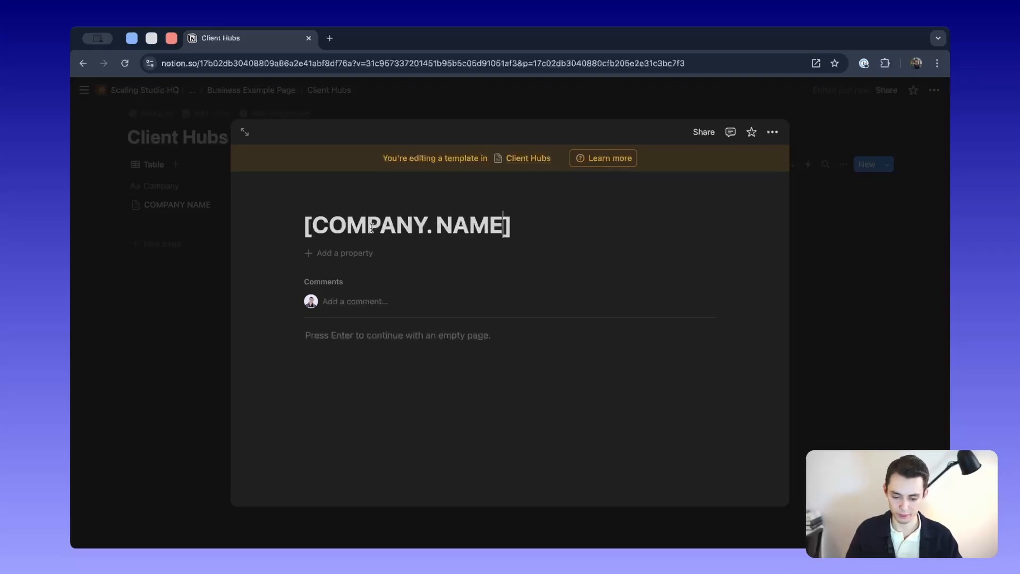
left_click(431, 222)
key("BackSpace")
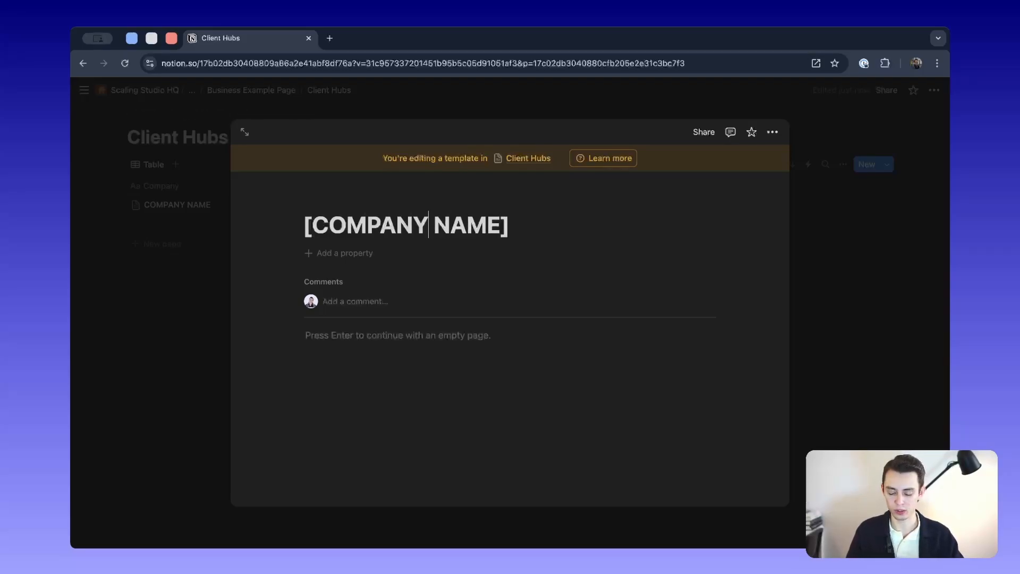
left_click(435, 383)
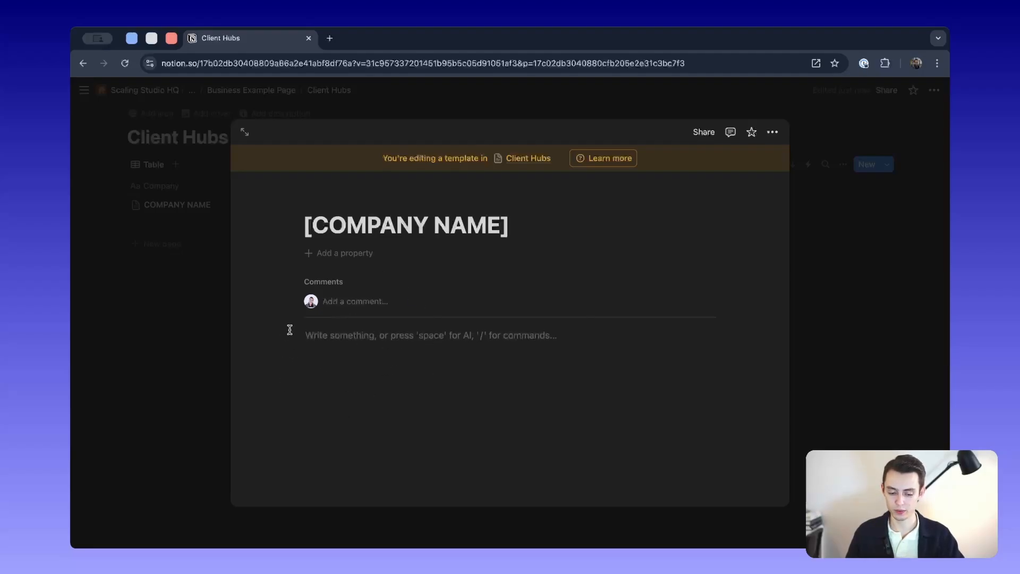
left_click(153, 319)
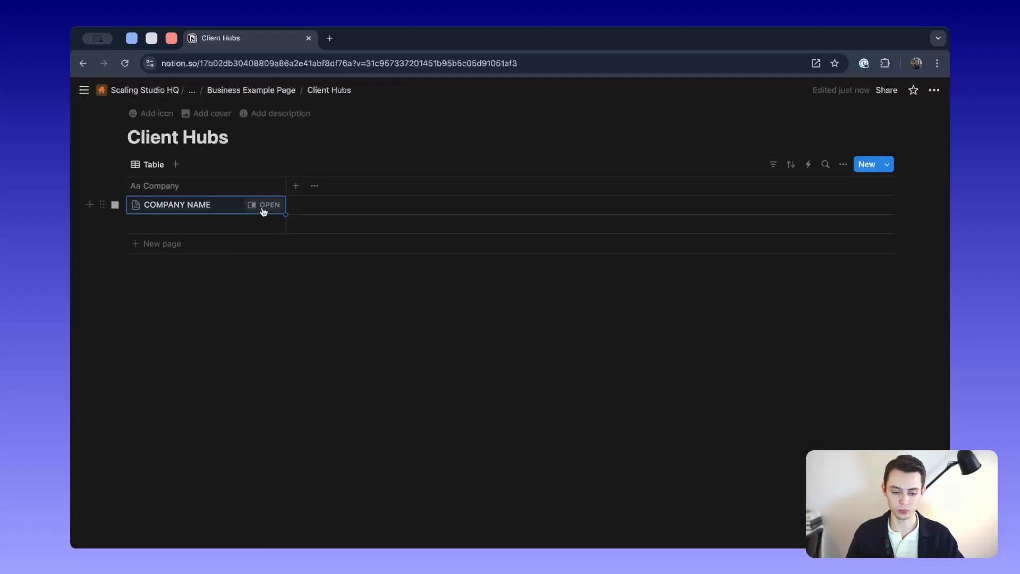
Copy the COMPANY NAME page's content and open the [COMPANY NAME] template for editing.
left_click(268, 204)
triple_click(696, 268)
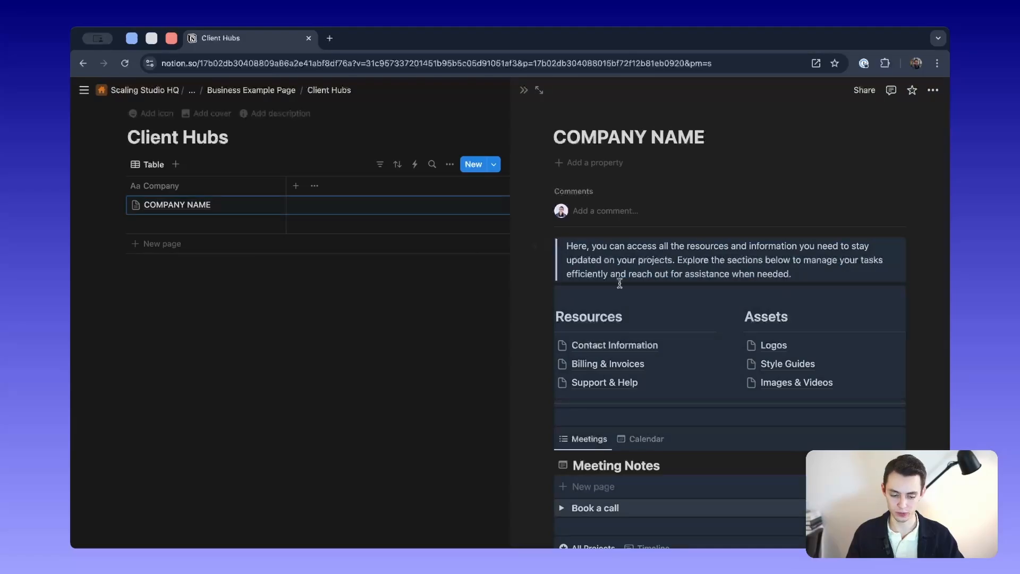
left_click(369, 223)
left_click(887, 164)
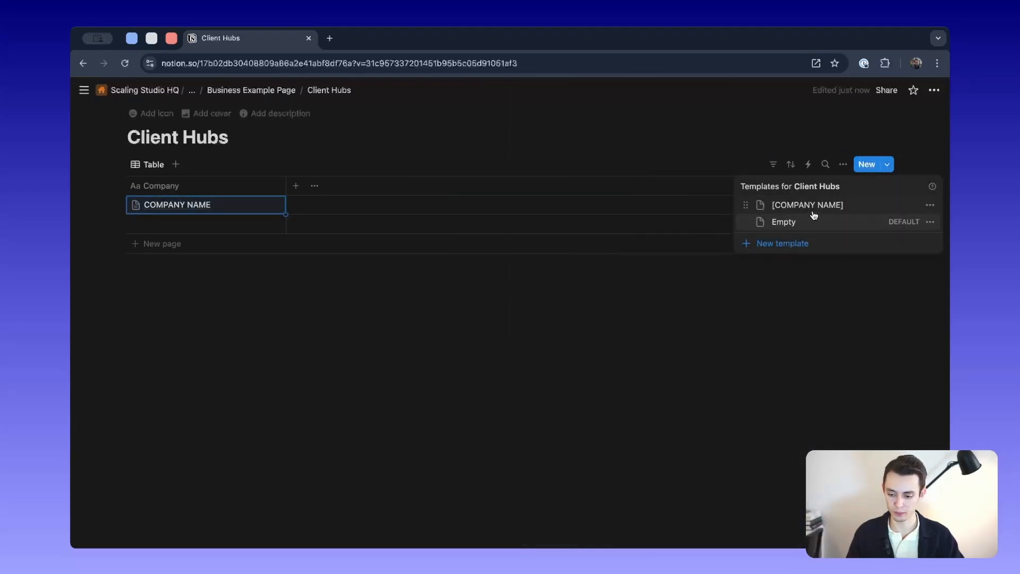
left_click(929, 205)
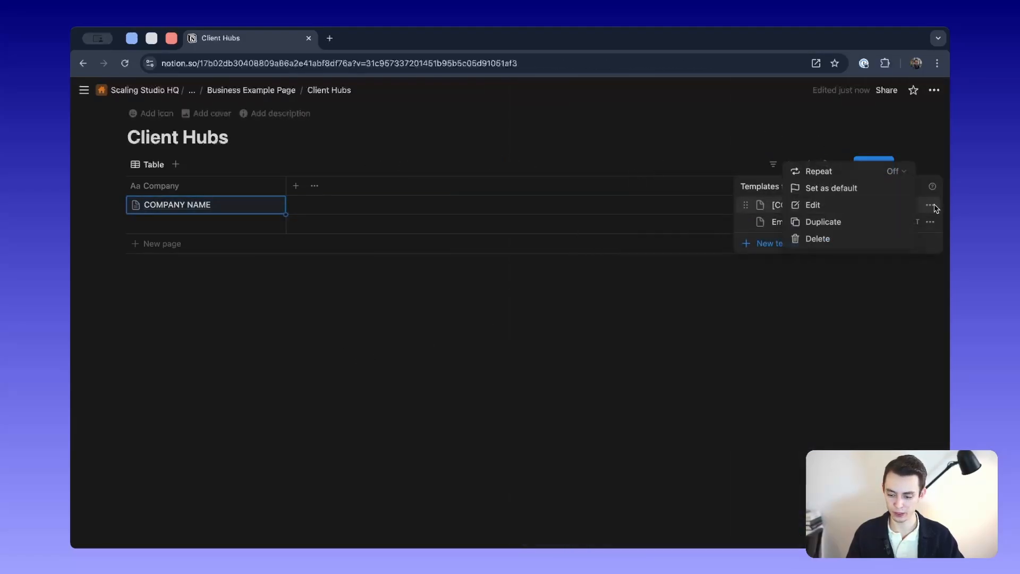
left_click(823, 206)
Review the template's hub content, add a blank meeting below Feedback and Improvement Session.
scroll(469, 346, "down", 5)
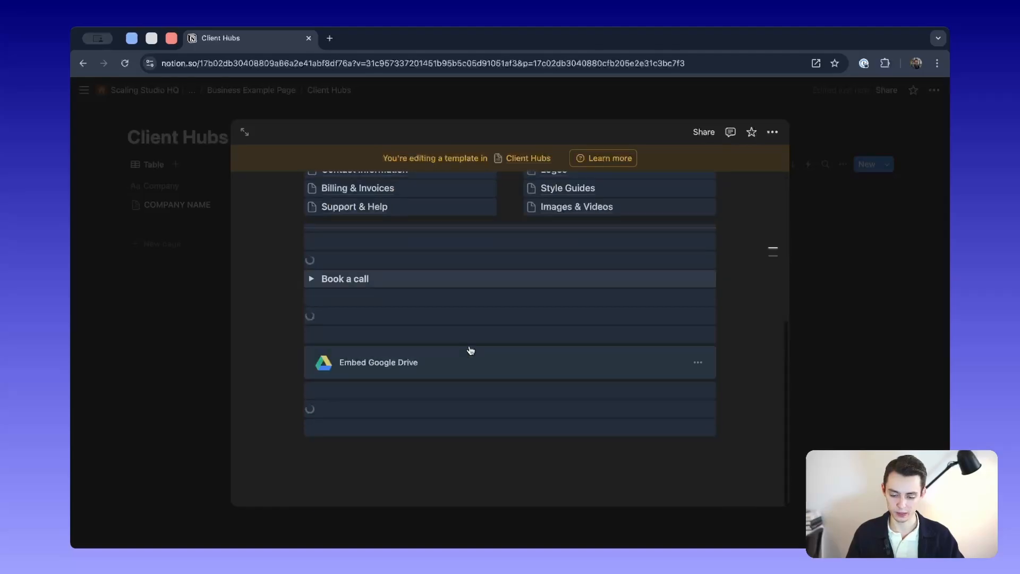
scroll(469, 346, "up", 2)
scroll(470, 346, "up", 1)
scroll(426, 385, "down", 5)
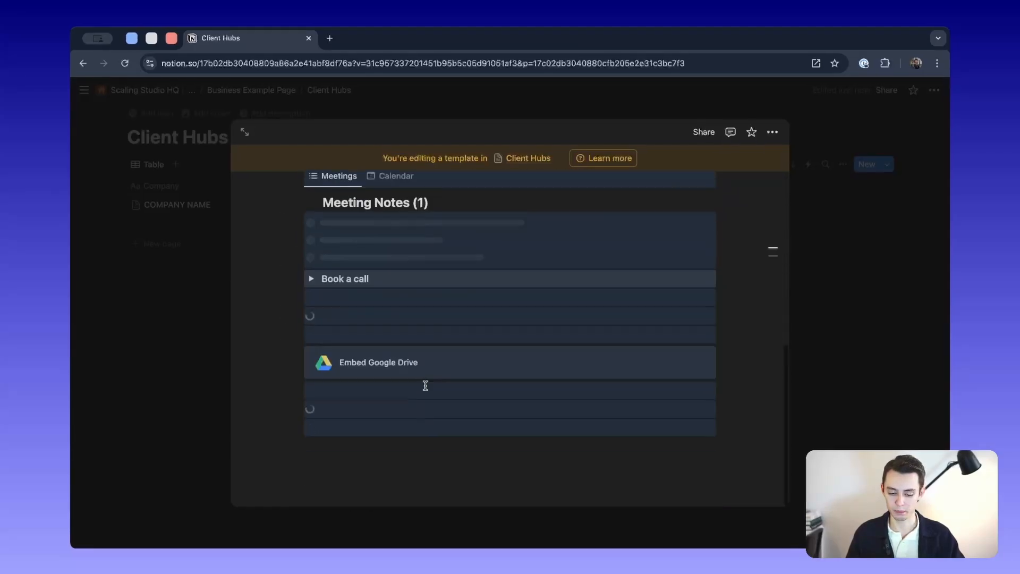
scroll(408, 423, "up", 2)
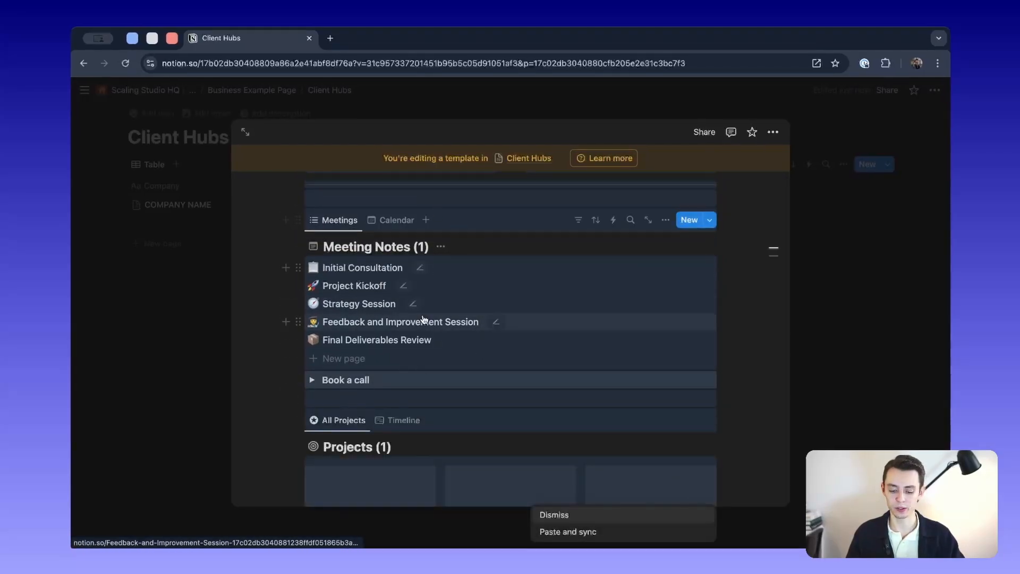
left_click(284, 322)
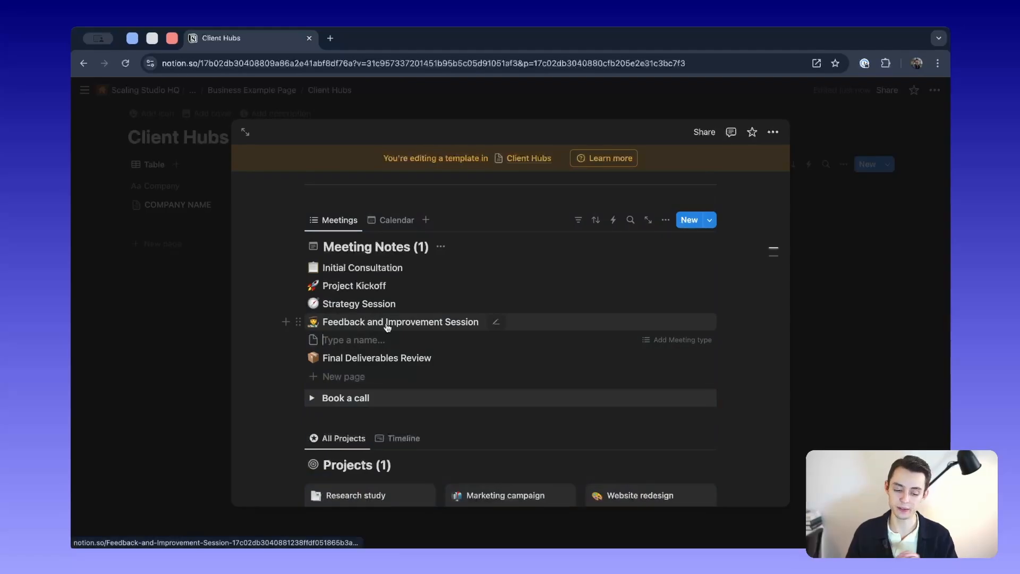
scroll(387, 326, "up", 5)
scroll(366, 403, "down", 5)
scroll(384, 379, "up", 5)
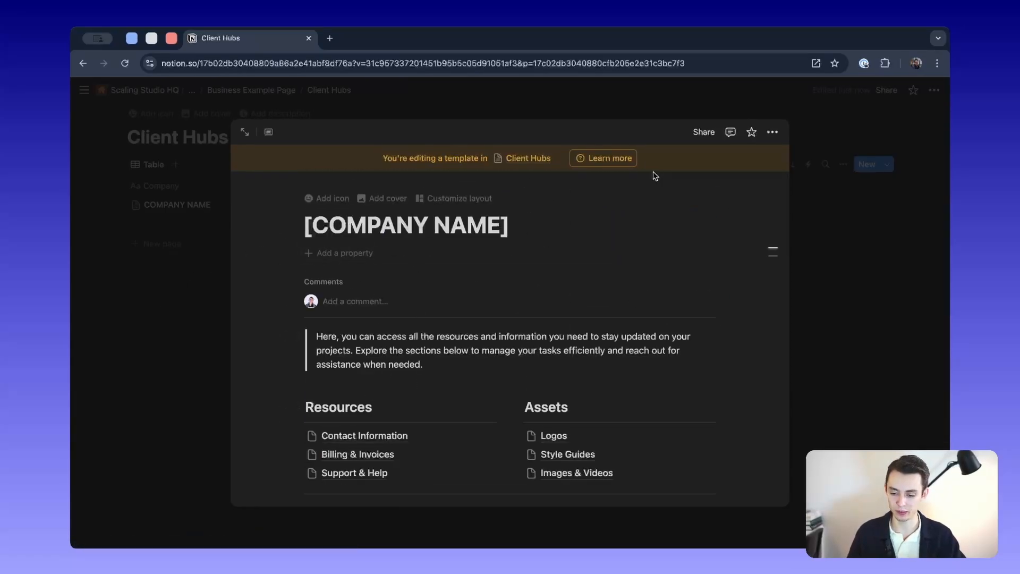
left_click(879, 197)
left_click(888, 166)
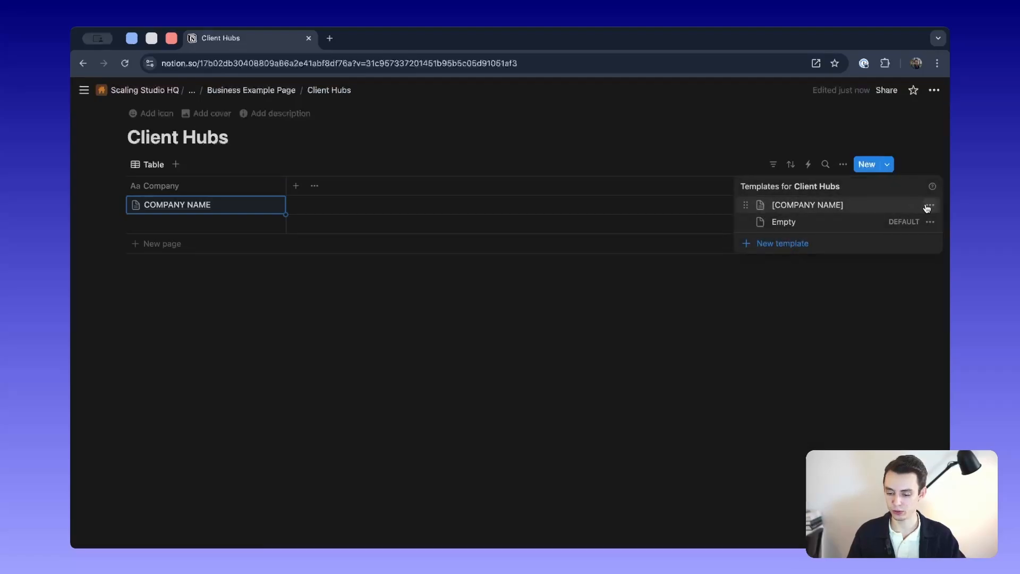
Make [COMPANY NAME] the default template for all Client Hubs views and add a page from it.
left_click(928, 206)
left_click(836, 189)
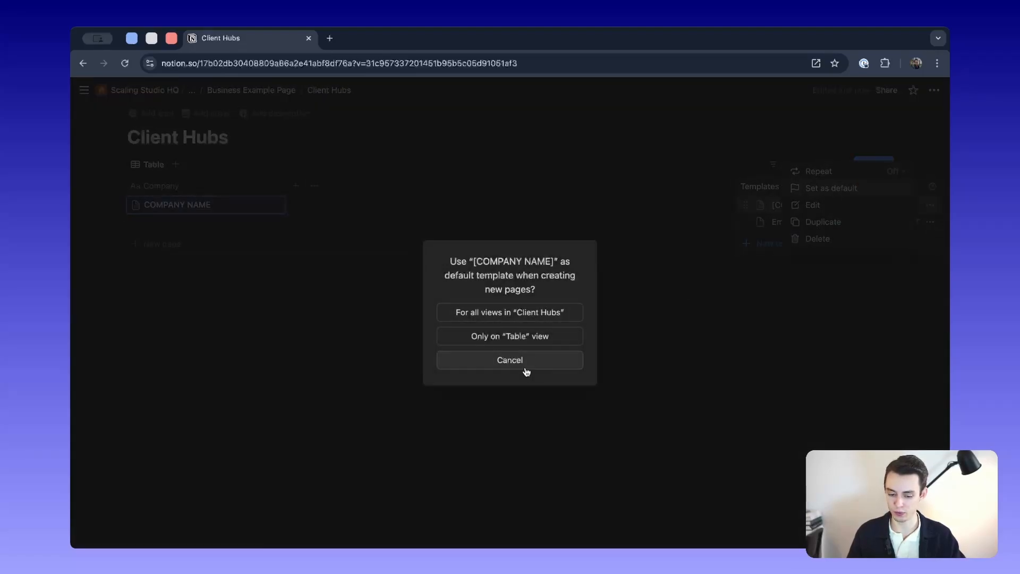
left_click(544, 316)
left_click(282, 264)
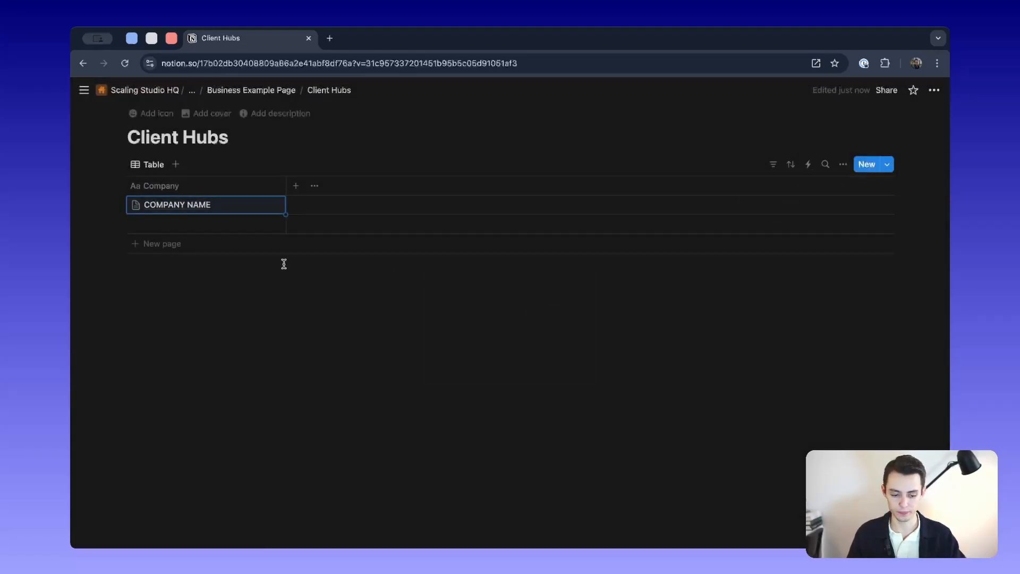
left_click(143, 246)
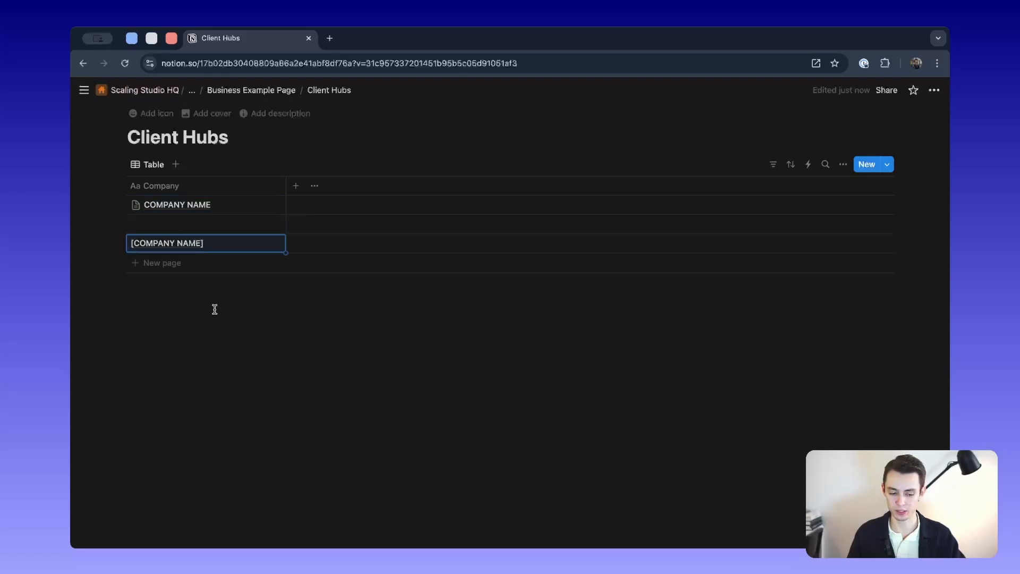
Preview the new [COMPANY NAME] row's page created from the template.
left_click(265, 242)
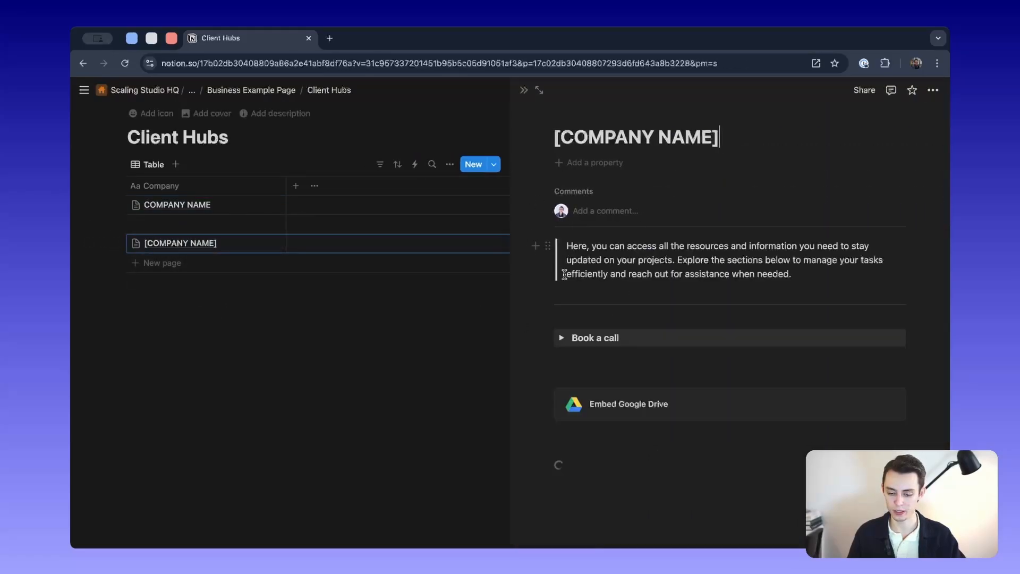
scroll(617, 393, "down", 10)
scroll(617, 393, "down", 3)
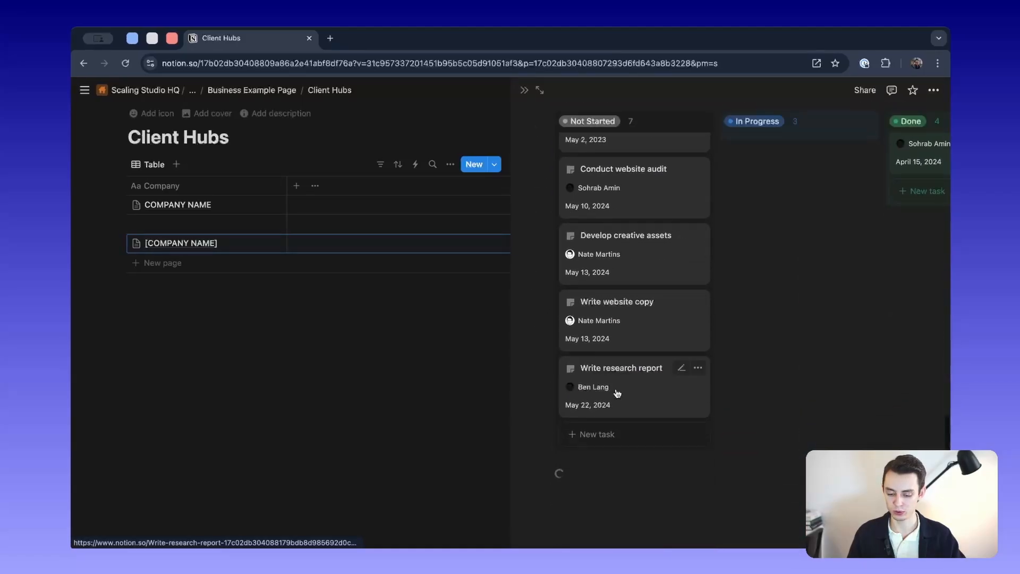
key("Escape")
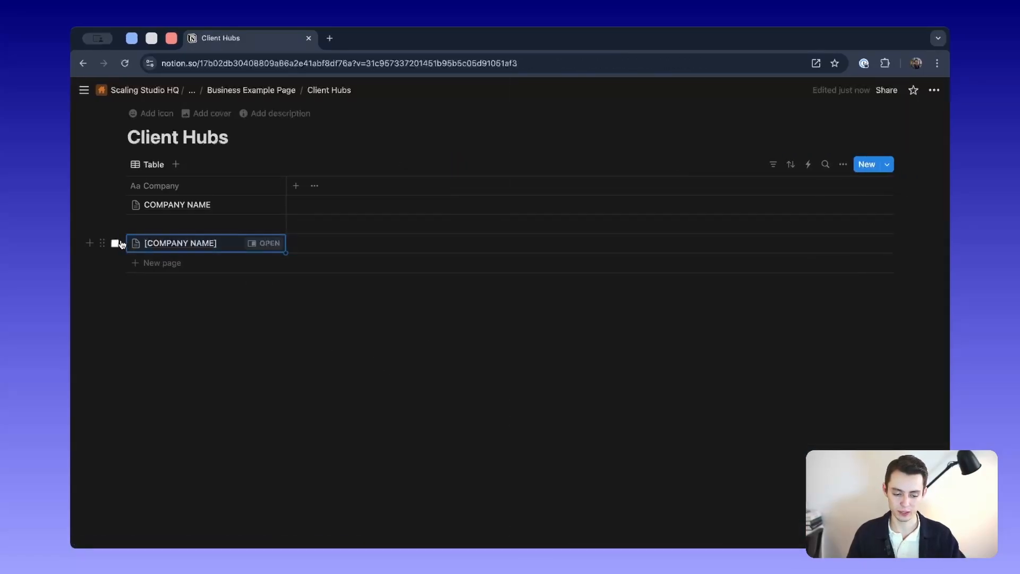
Delete the [COMPANY NAME] test row and the blank row, then open COMPANY NAME full-page.
left_click(100, 243)
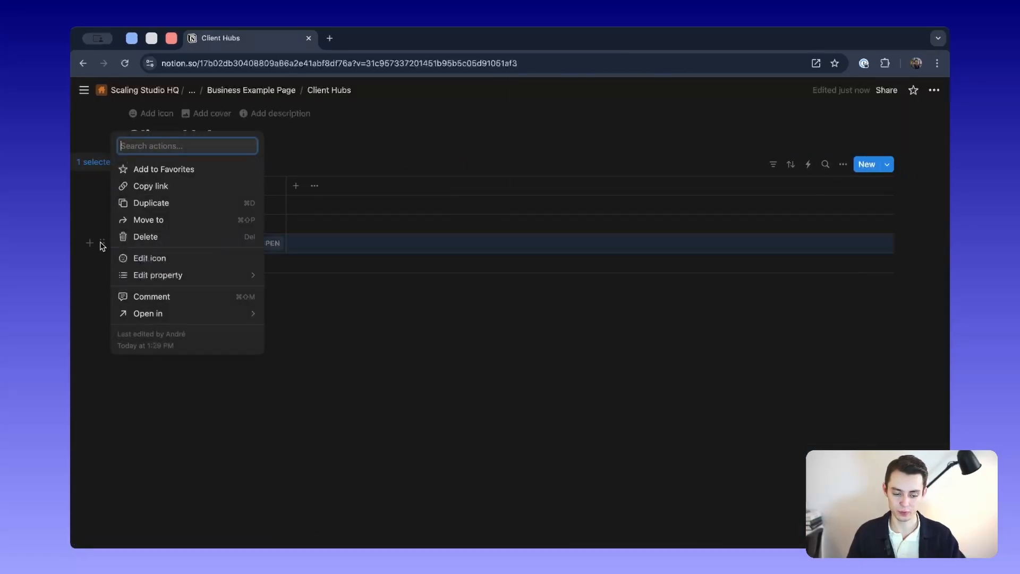
left_click(168, 238)
left_click(107, 224)
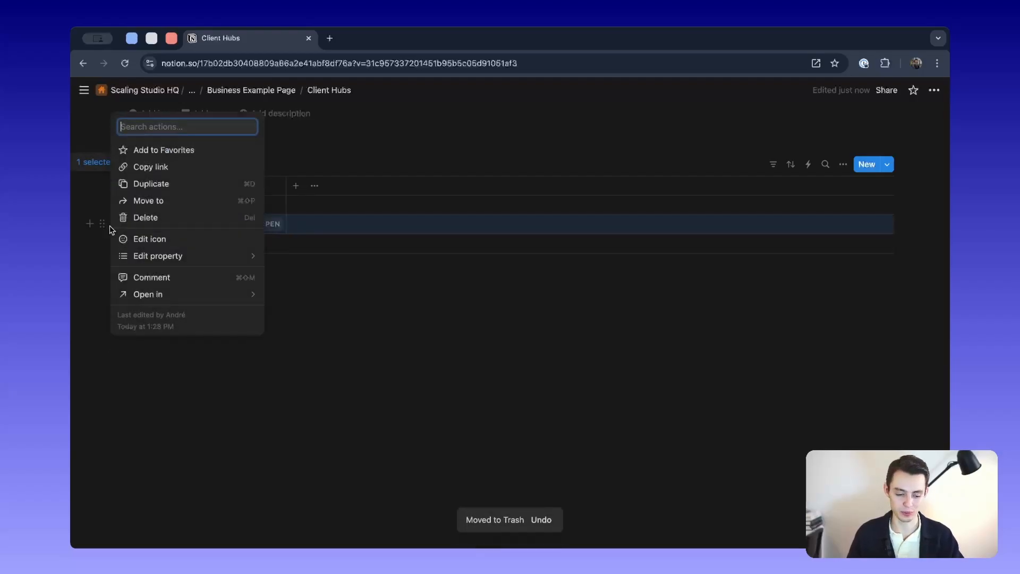
left_click(159, 218)
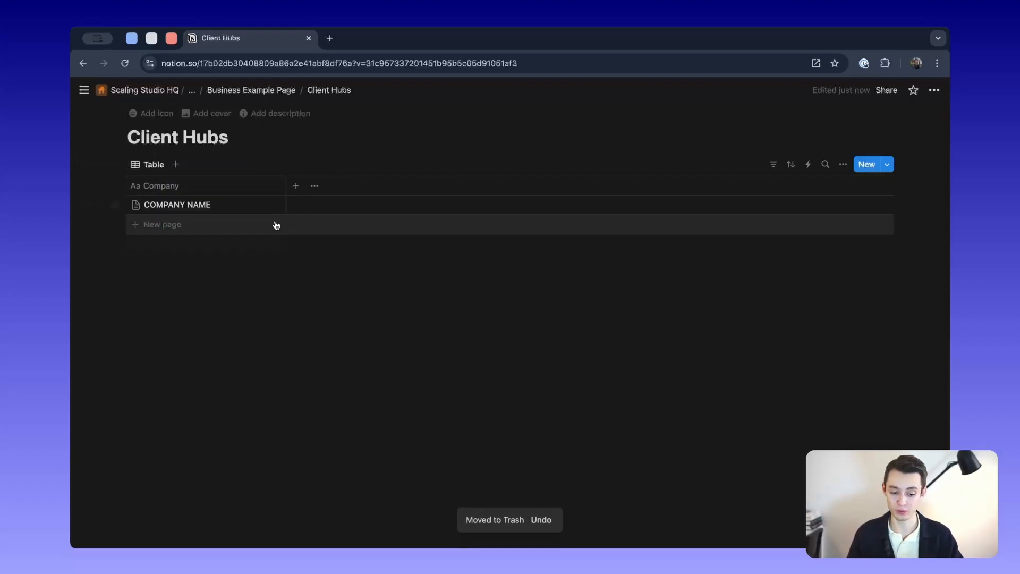
left_click(269, 205)
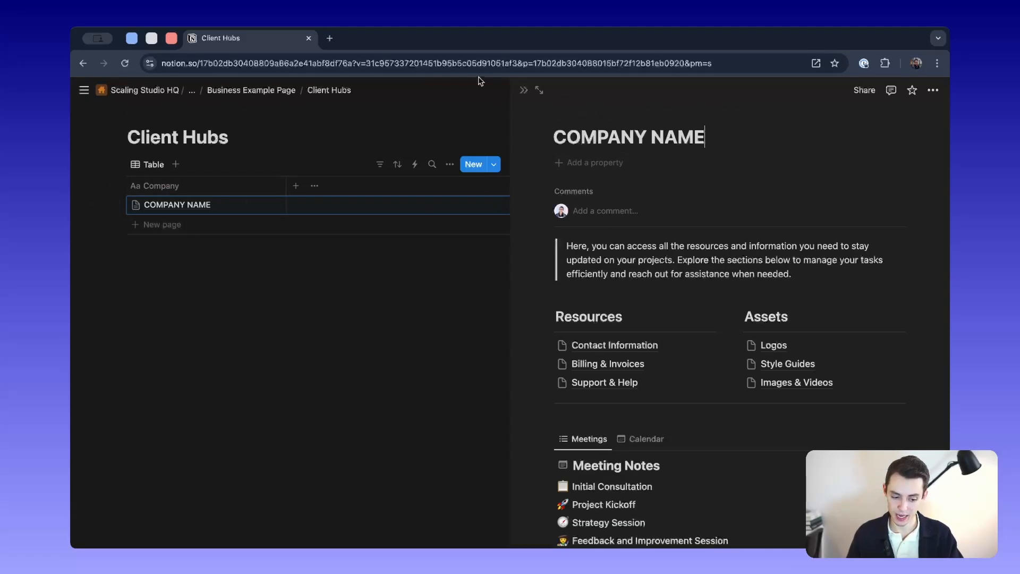
left_click(540, 89)
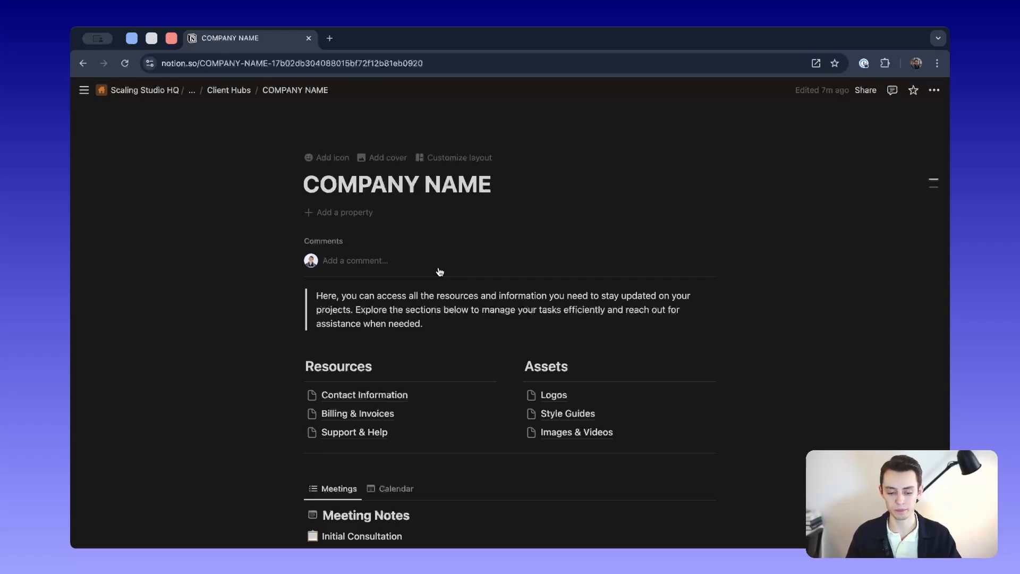
scroll(440, 271, "down", 2)
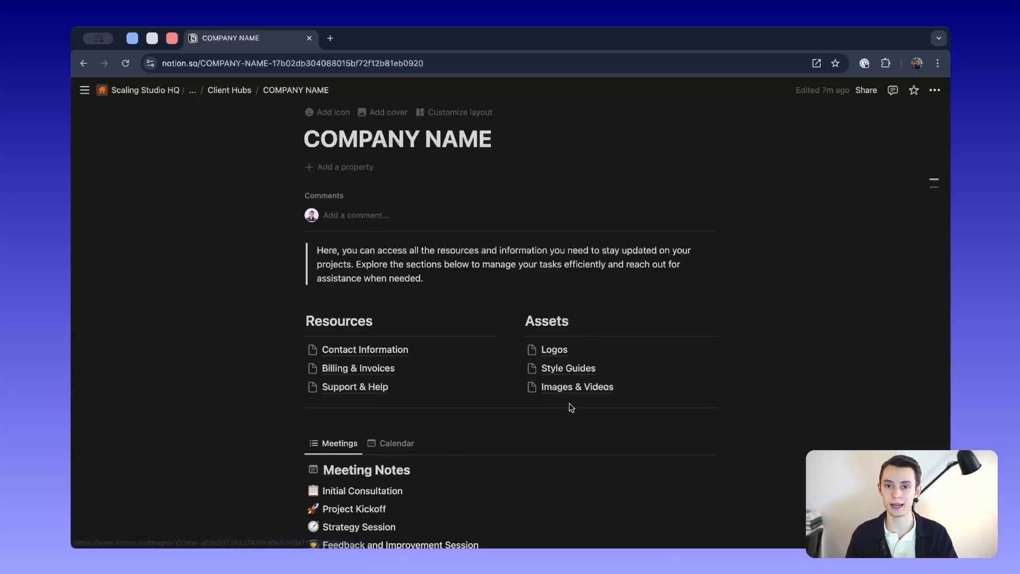
scroll(634, 382, "down", 2)
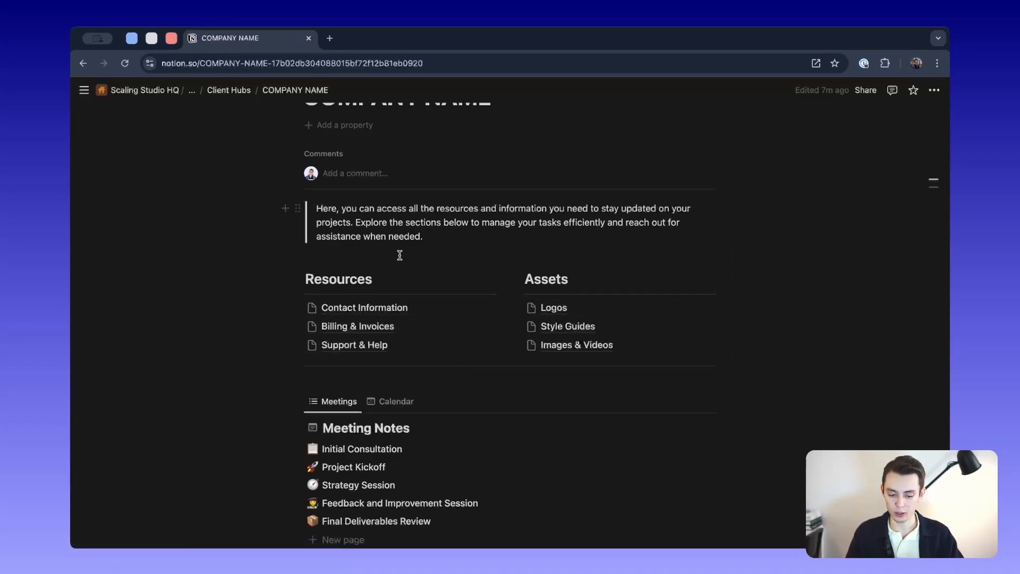
scroll(418, 240, "up", 3)
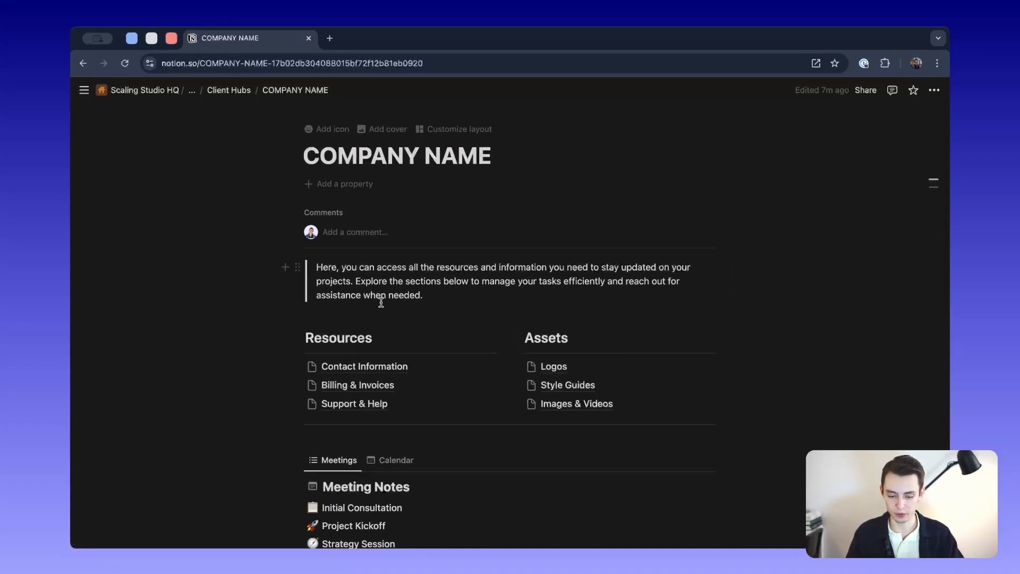
scroll(381, 302, "down", 15)
scroll(381, 303, "up", 20)
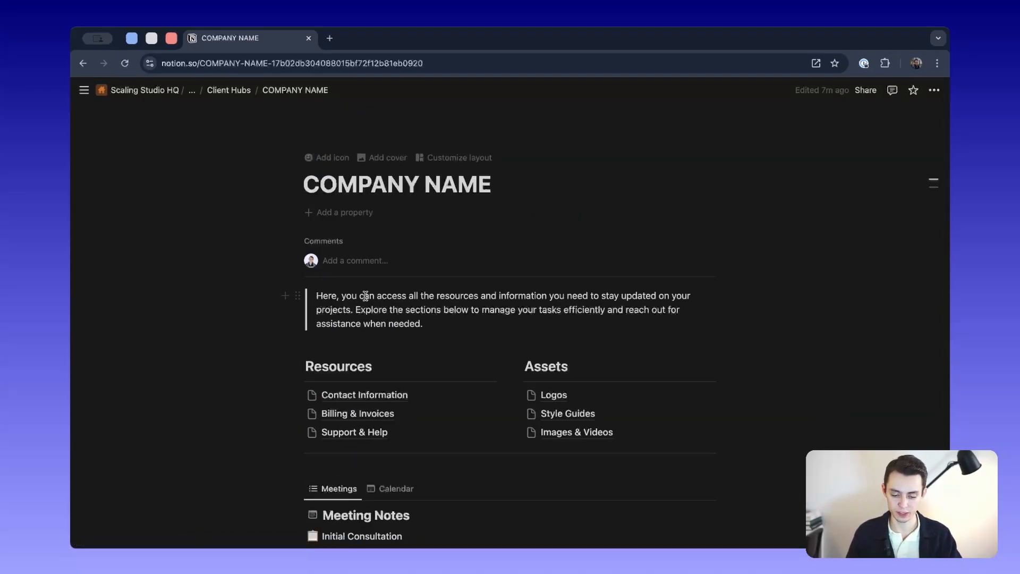
scroll(356, 347, "down", 20)
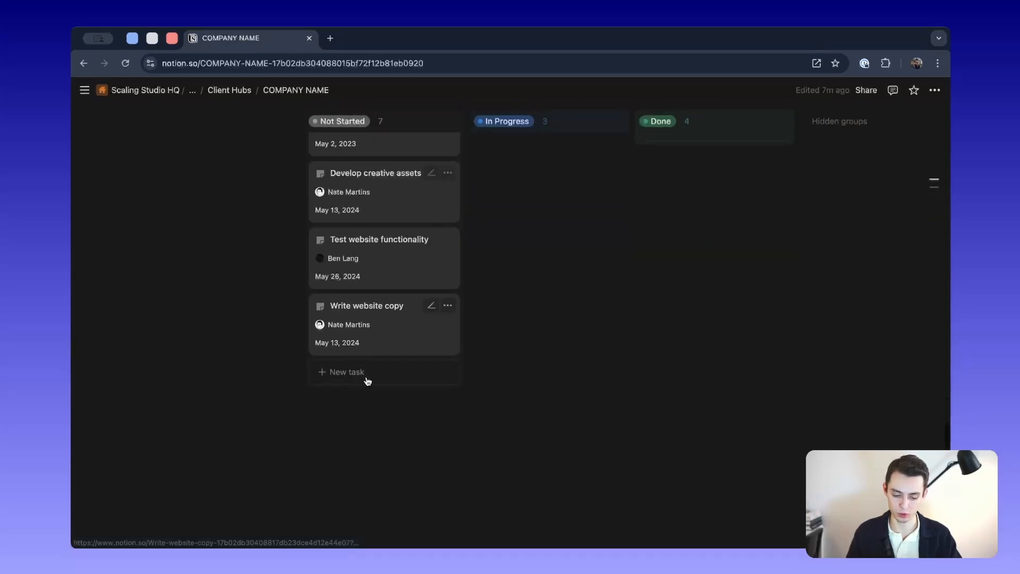
Add a quote block below the Tasks board reading 'This page is for us to align on…'.
left_click(387, 433)
key("Return")
key("Return")
key("Return")
key("Return")
key("Return")
key("Return")
key("Return")
key("Return")
key("Return")
key("Return")
key("Return")
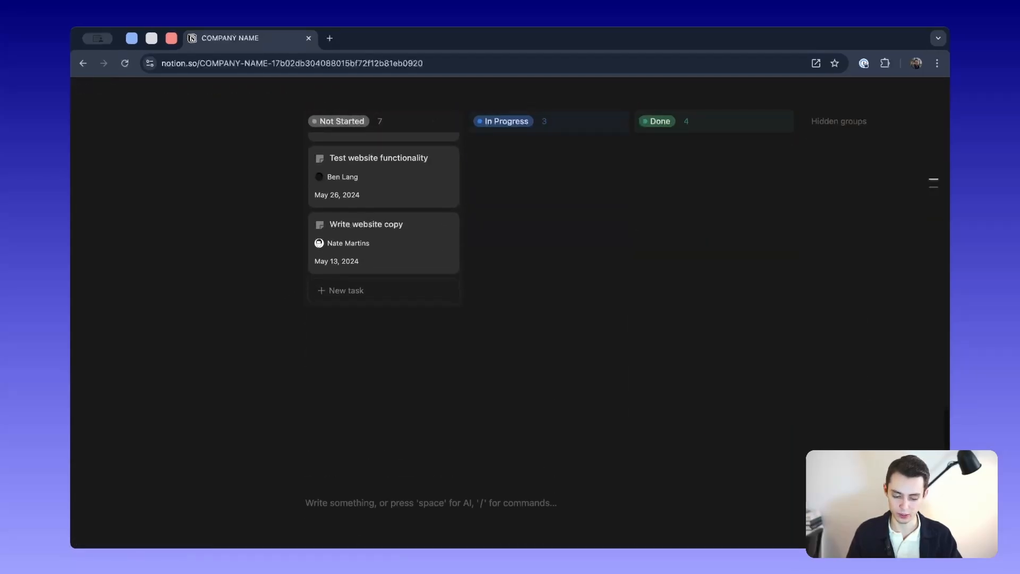
left_click(356, 367)
type("/quo")
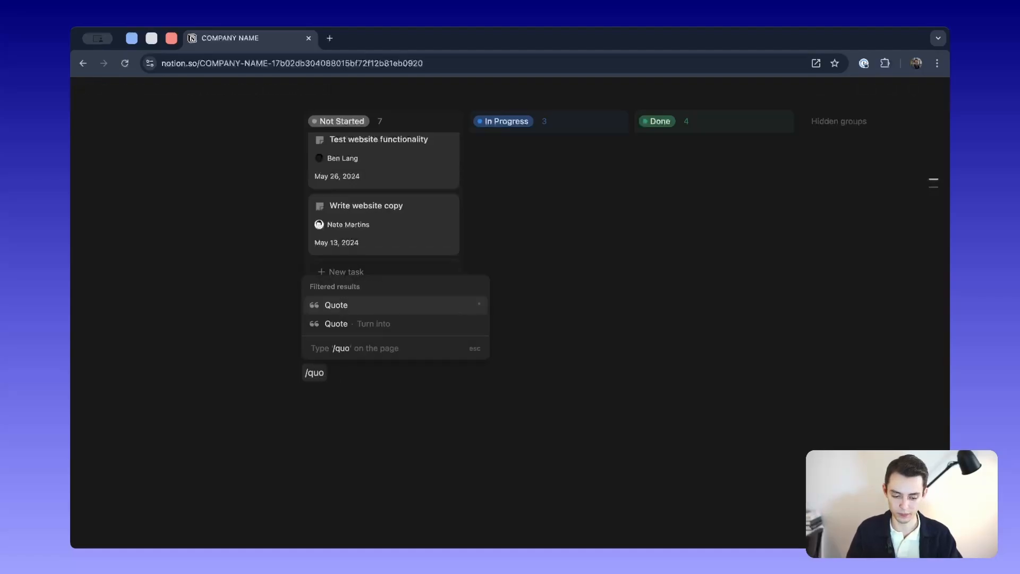
key("Return")
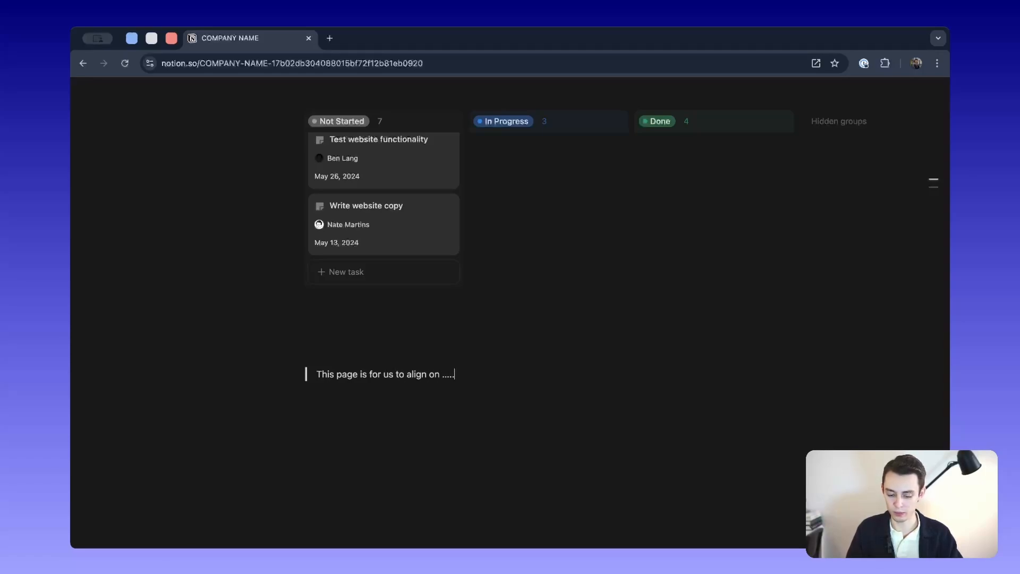
key("Return")
scroll(373, 377, "up", 15)
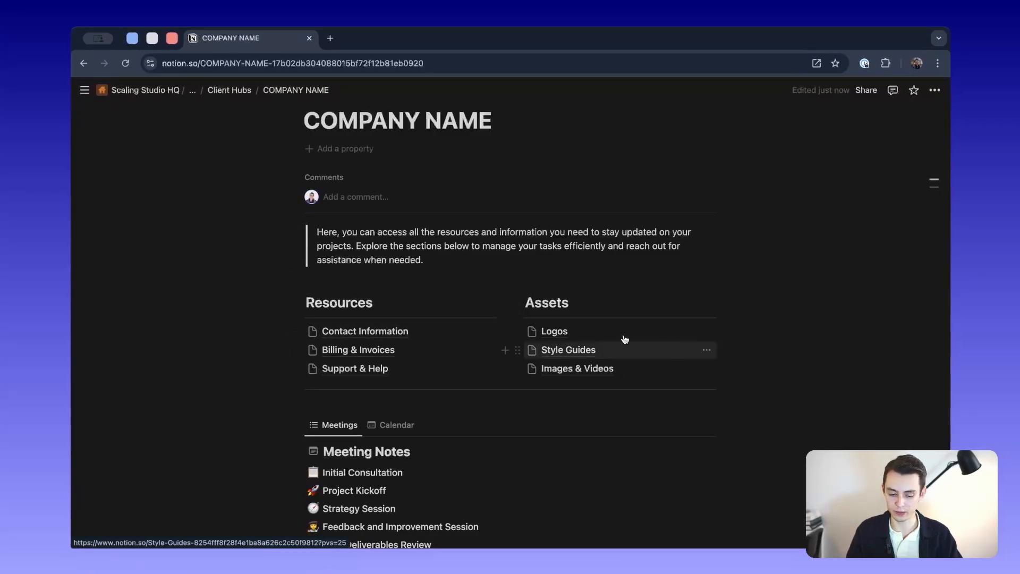
scroll(651, 316, "down", 10)
scroll(476, 417, "up", 12)
scroll(476, 417, "down", 20)
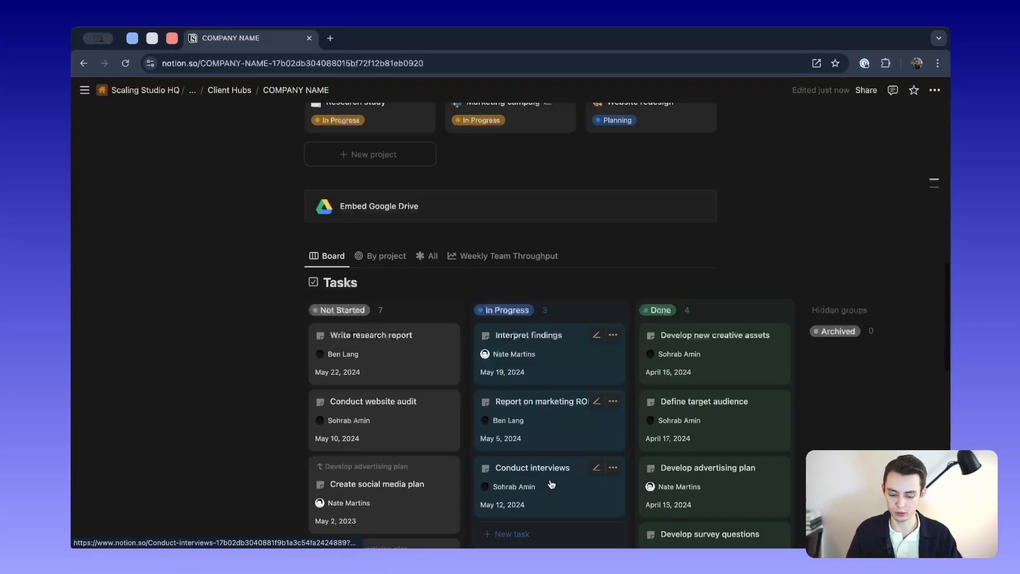
Insert a two-column block with Heading 3 titles Resources and Assets.
type("/")
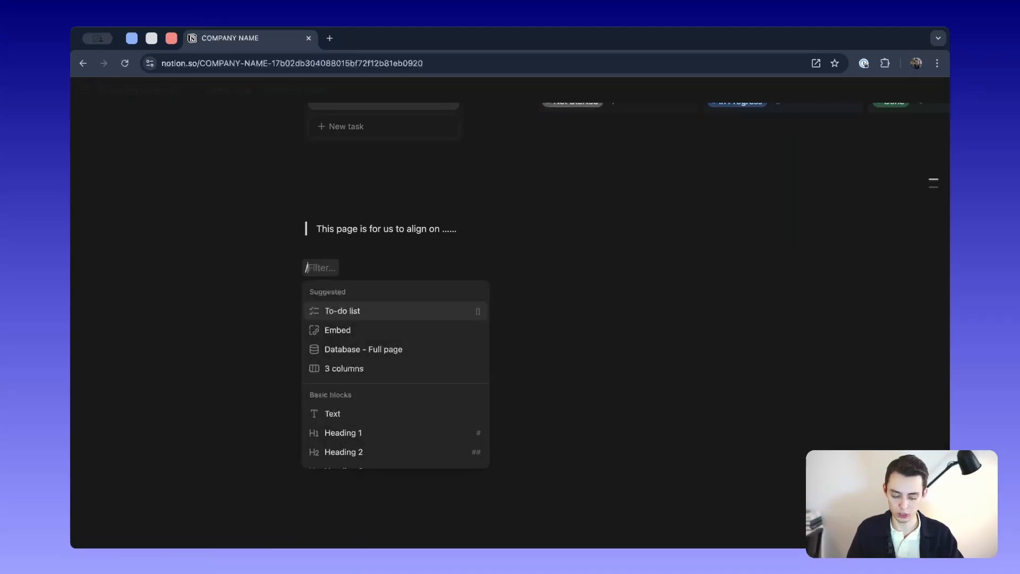
type("2 col")
key("Return")
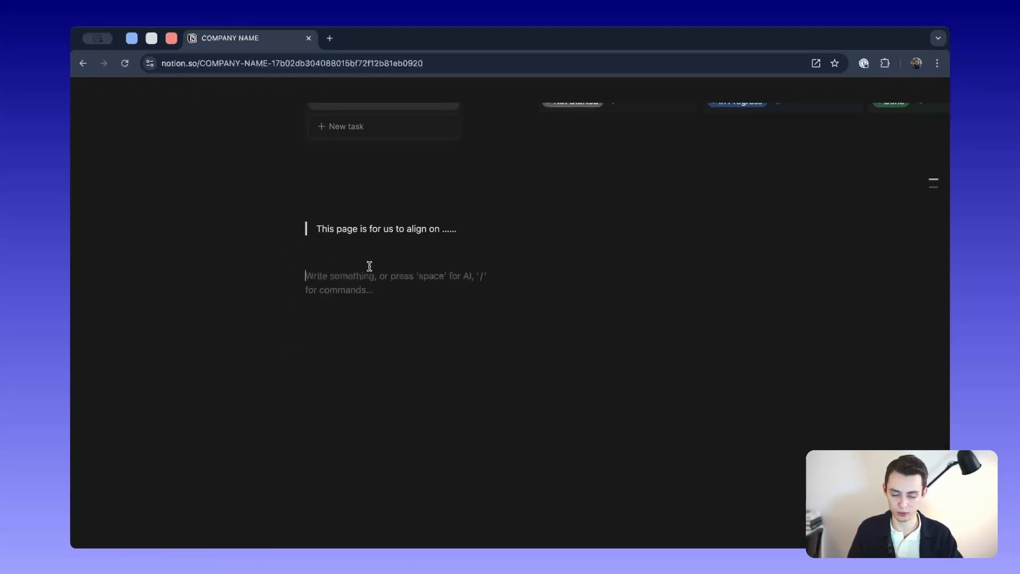
type("#")
key("BackSpace")
type("/(h3")
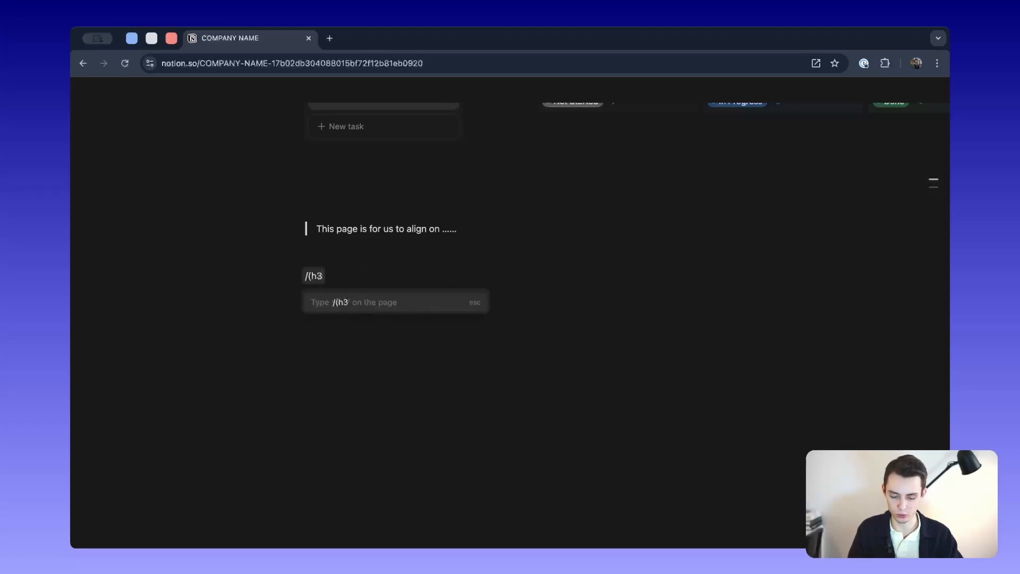
key("BackSpace")
key("BackSpace")
type("h3")
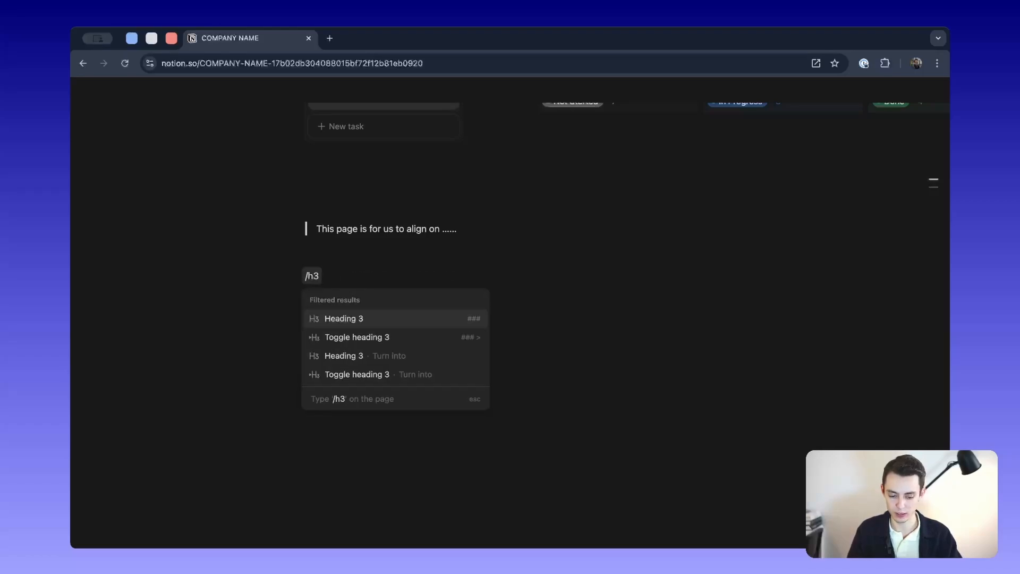
key("Return")
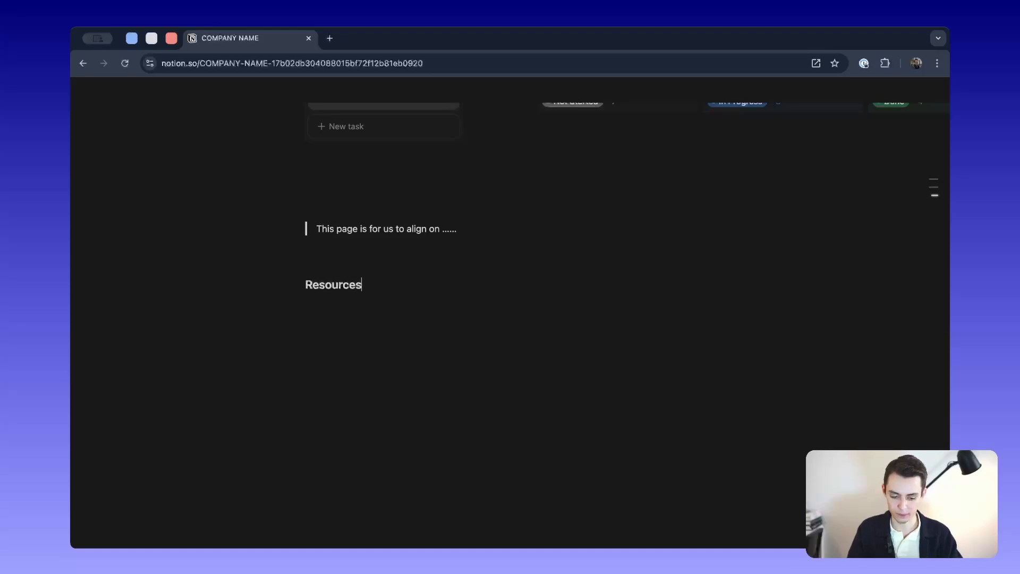
left_click(508, 277)
type("/")
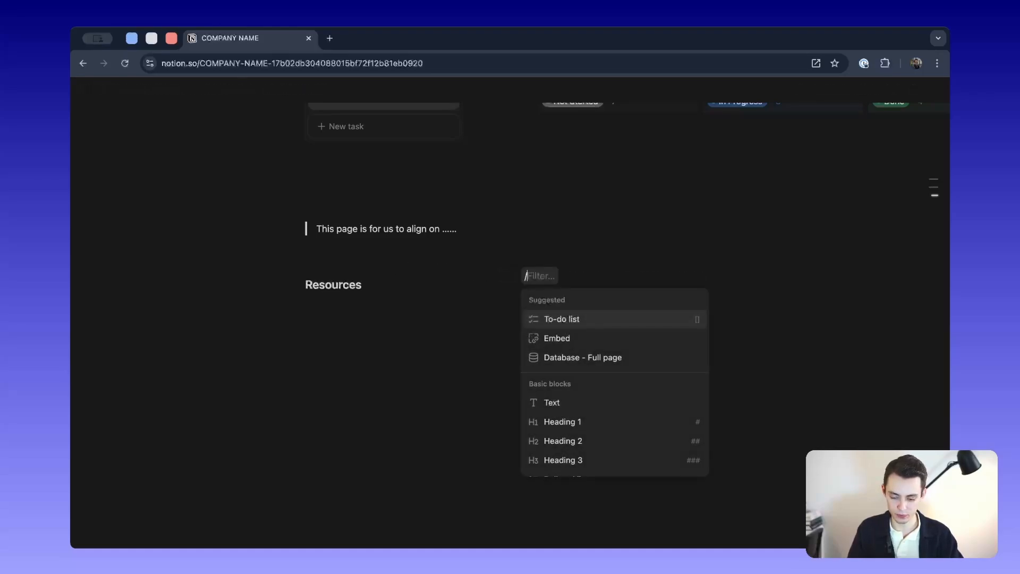
type("h3")
key("Return")
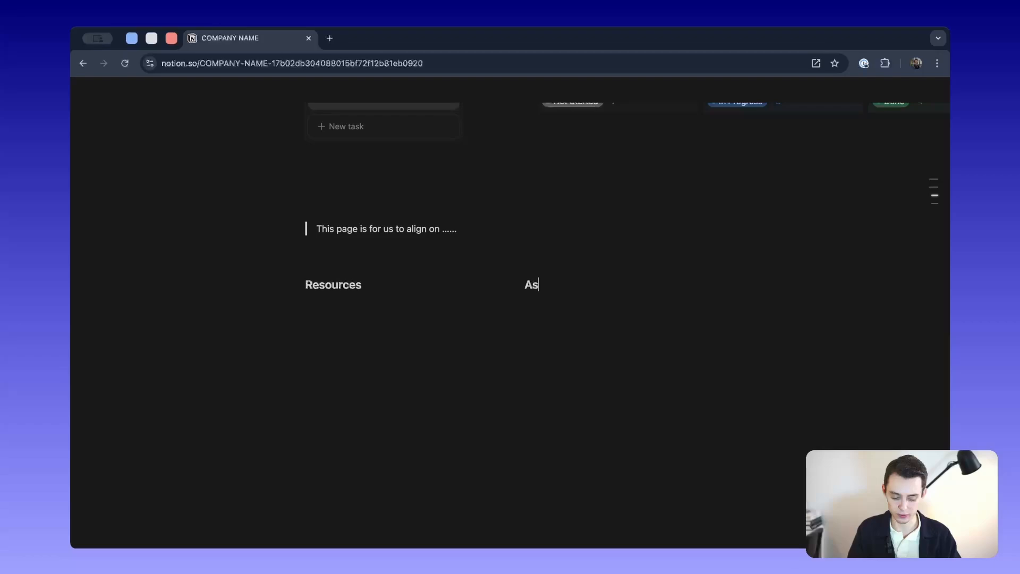
type("Assets")
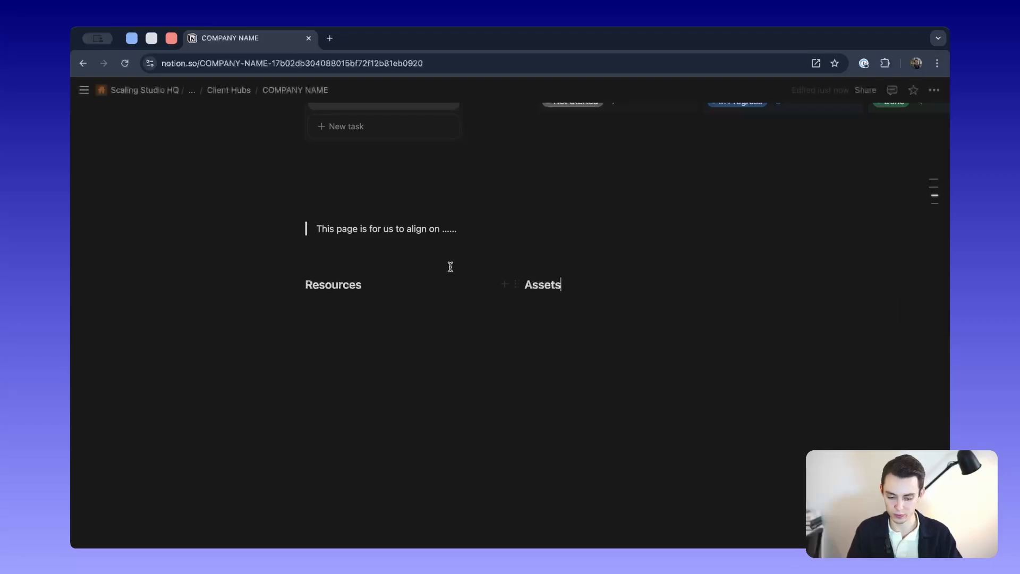
Add divider lines under the Resources and Assets headings.
left_click(387, 298)
type("---")
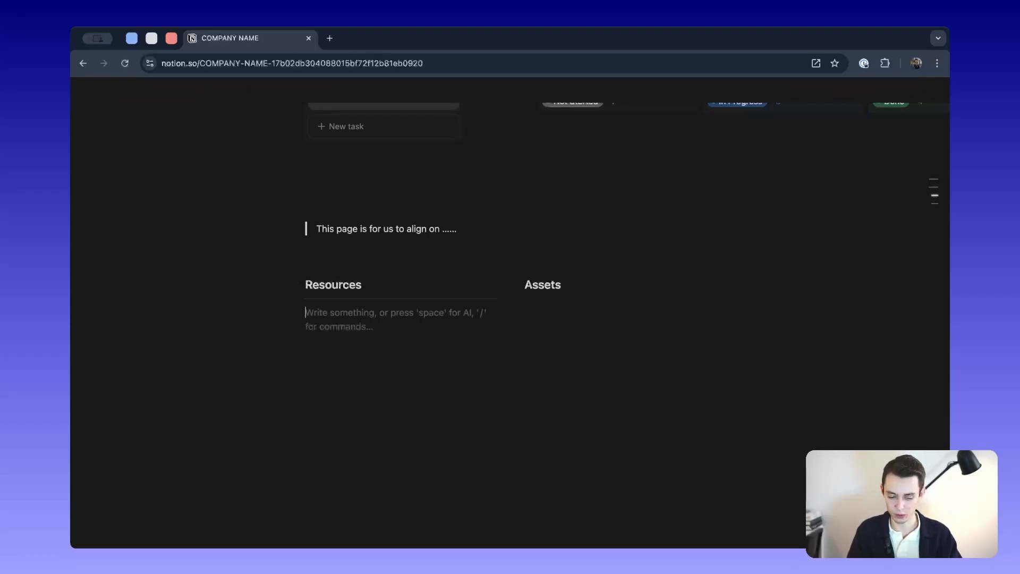
type("-")
key("BackSpace")
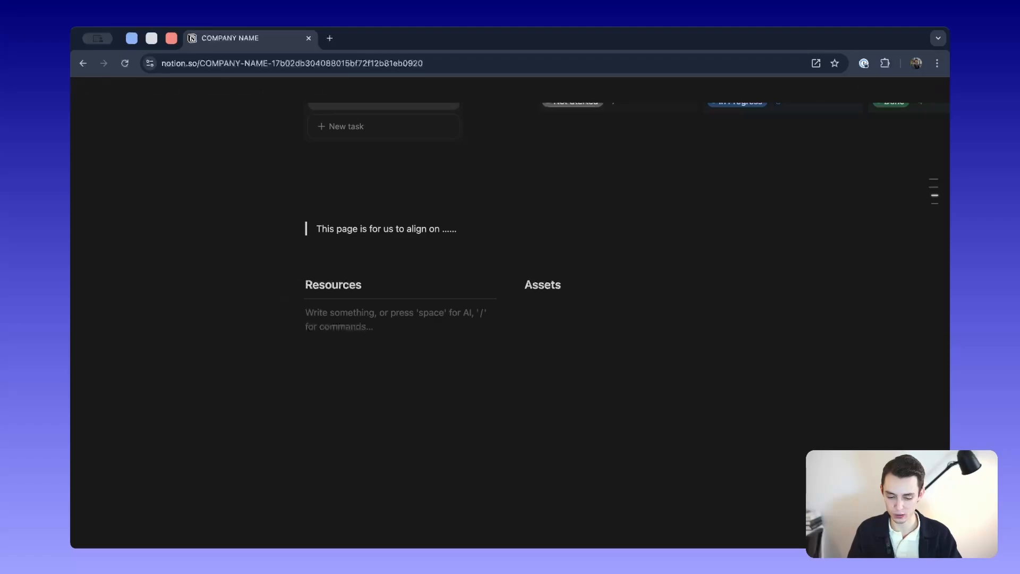
left_click(557, 303)
left_click(558, 304)
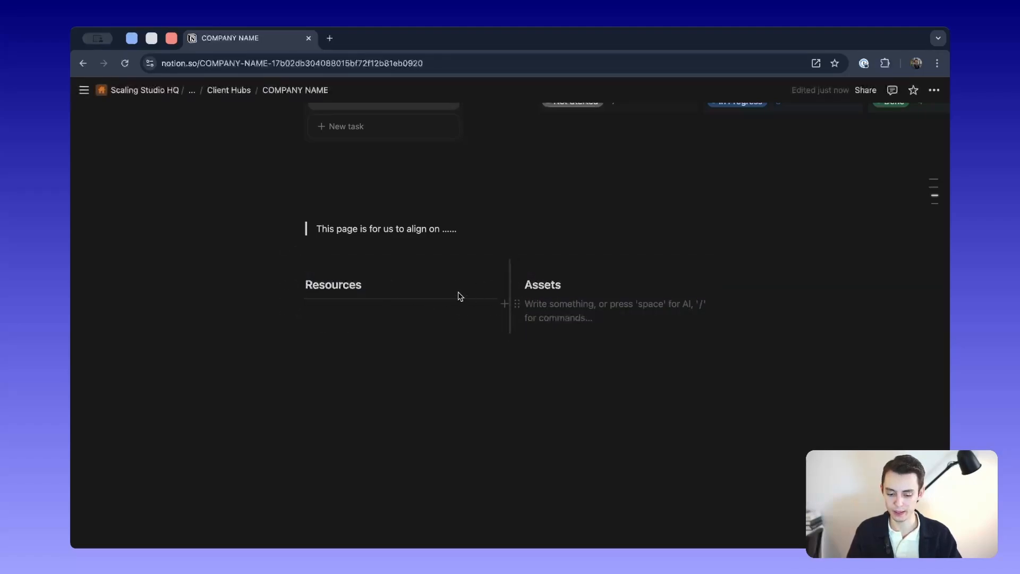
left_click(505, 303)
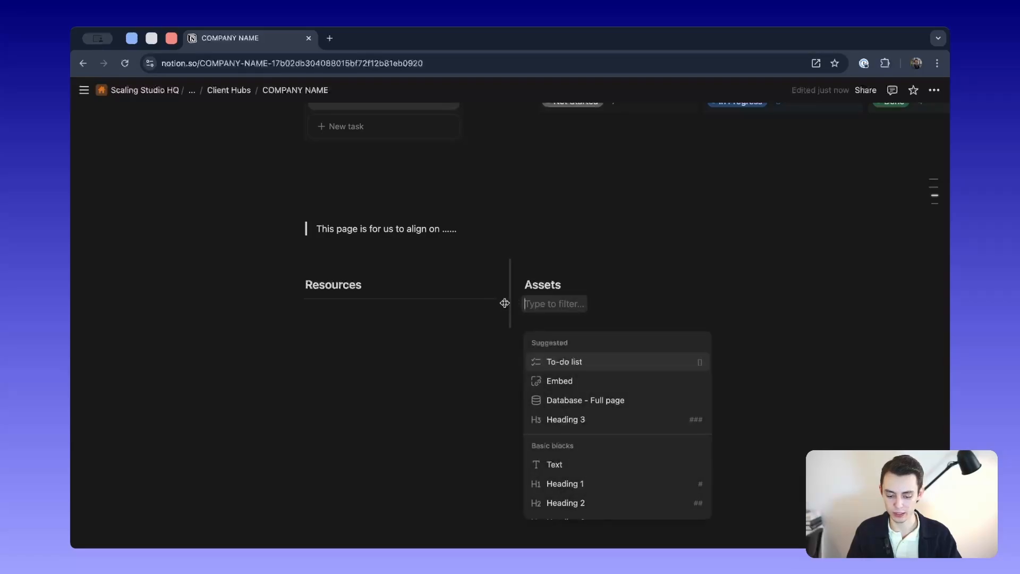
type("dash")
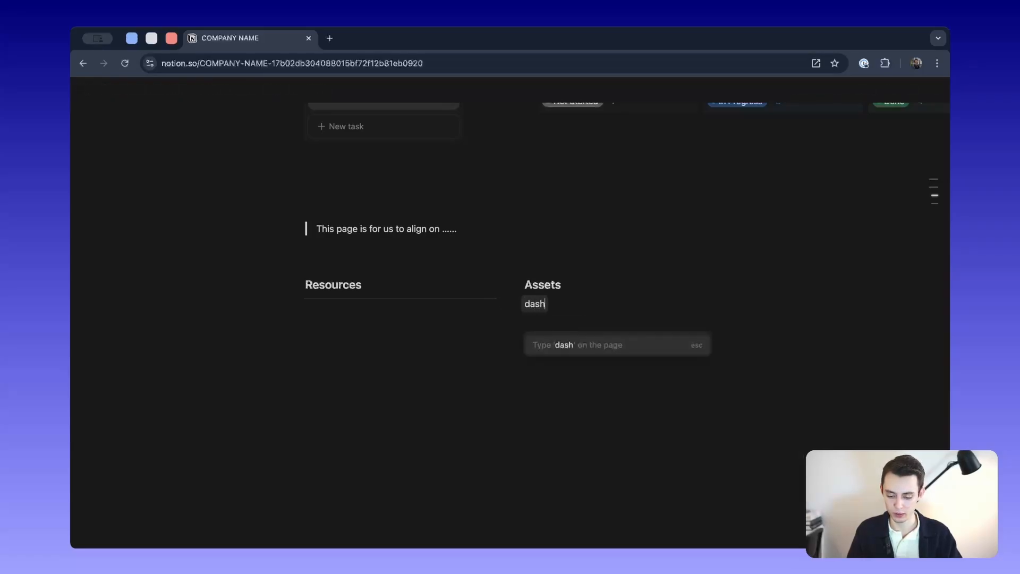
key("alt+BackSpace")
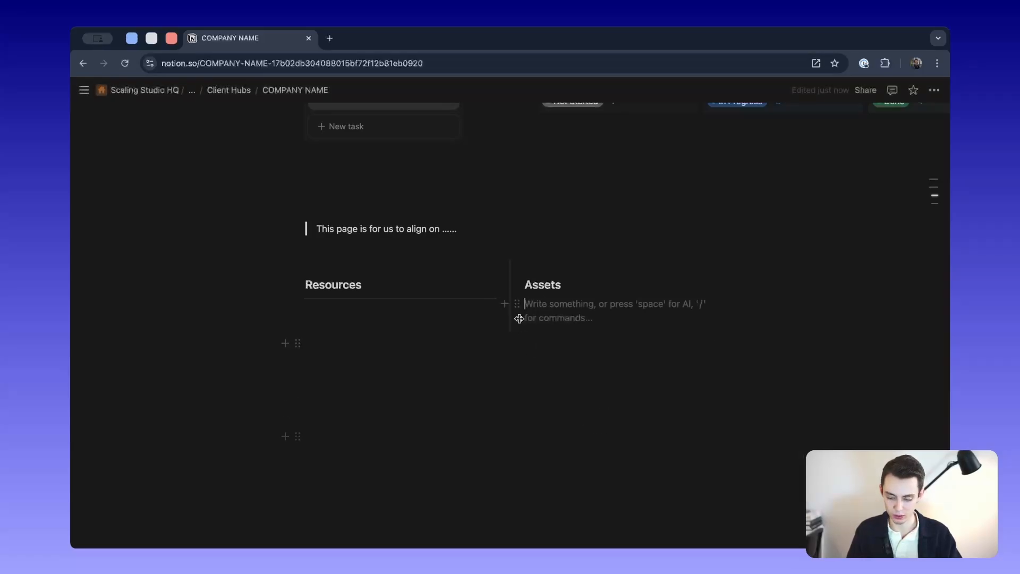
left_click(503, 302)
type("line")
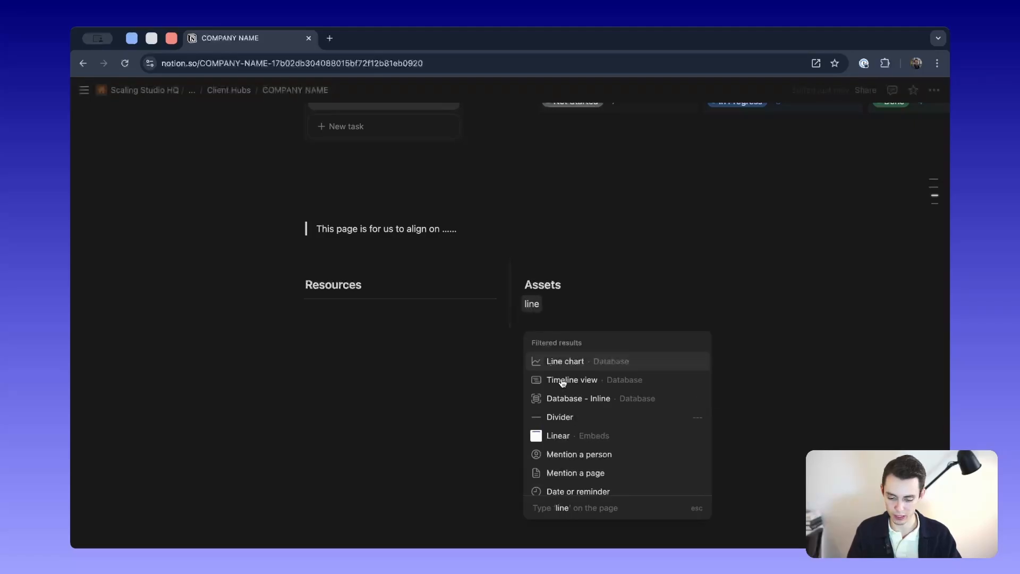
left_click(559, 418)
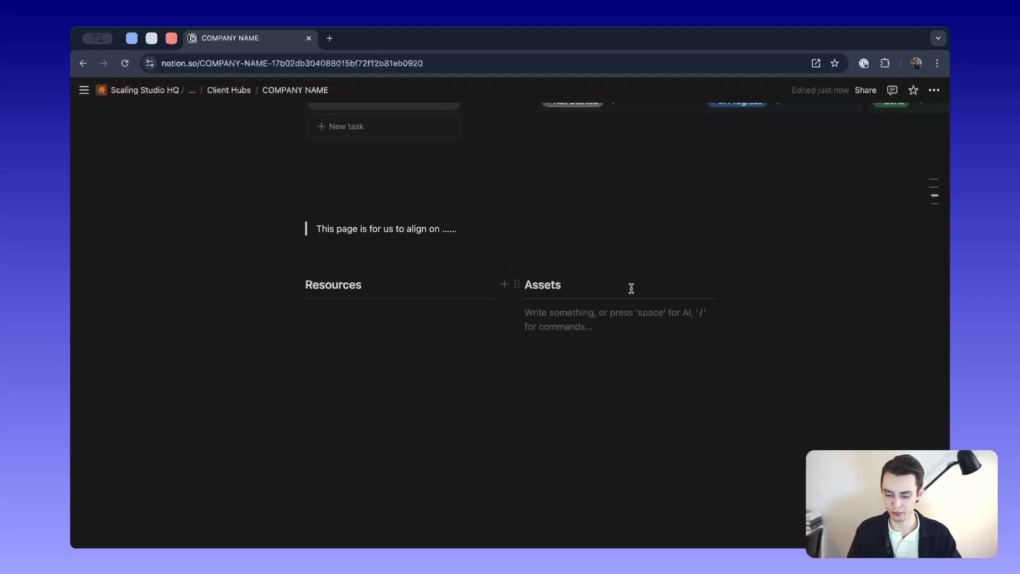
left_click(352, 314)
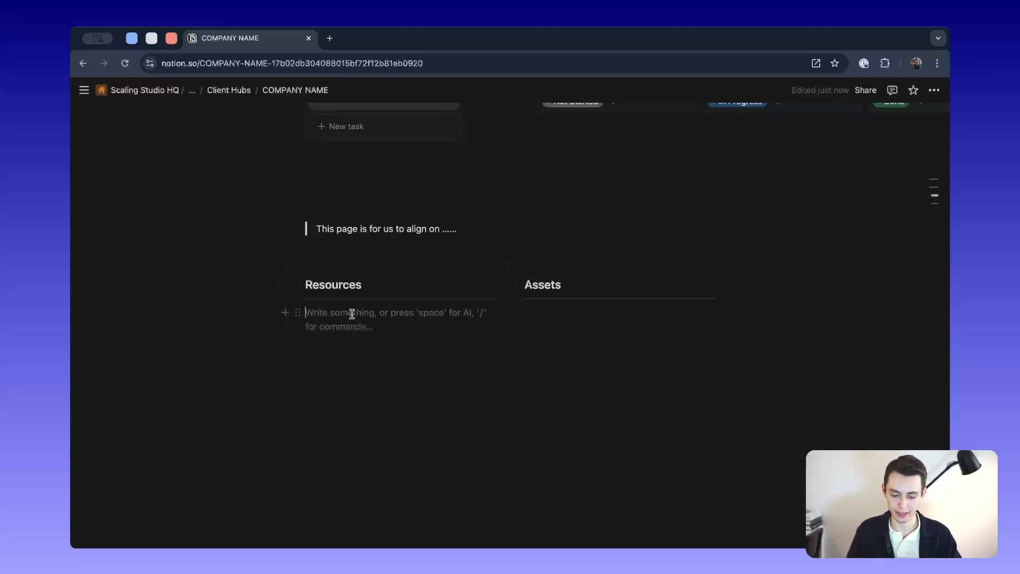
Insert a new subpage under the Resources heading with /page.
left_click(284, 312)
scroll(346, 436, "down", 3)
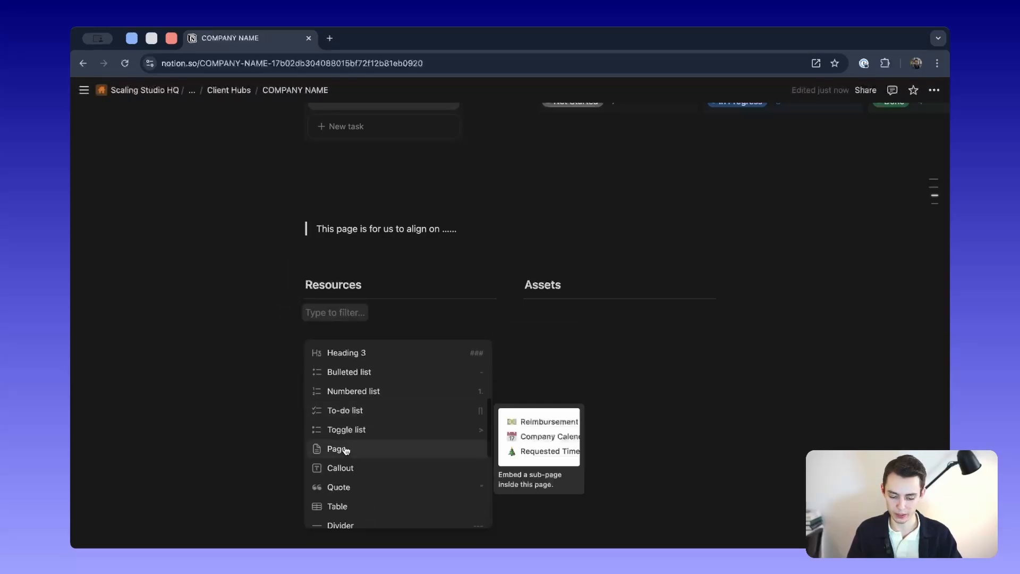
key("Escape")
type("/page")
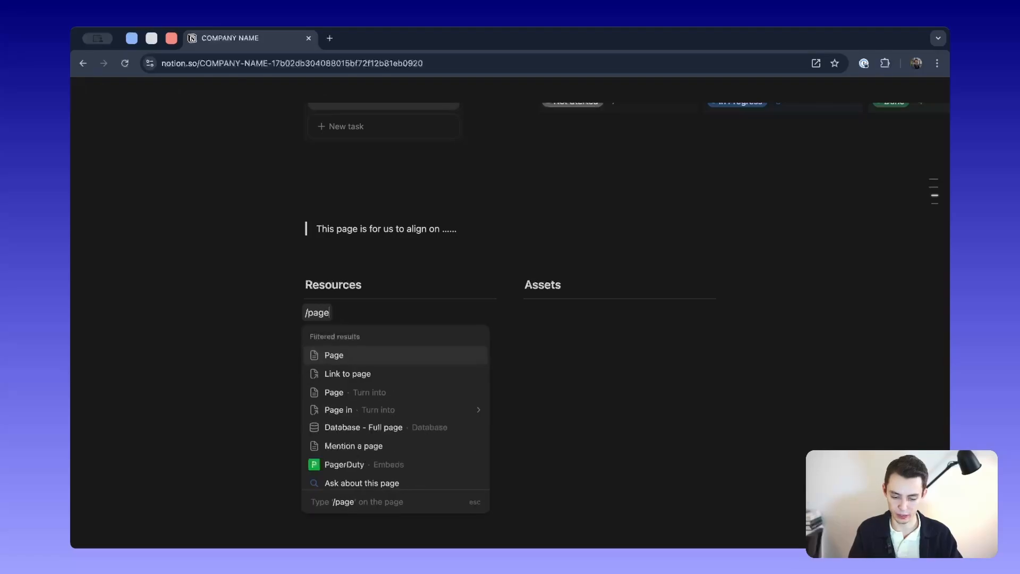
key("Return")
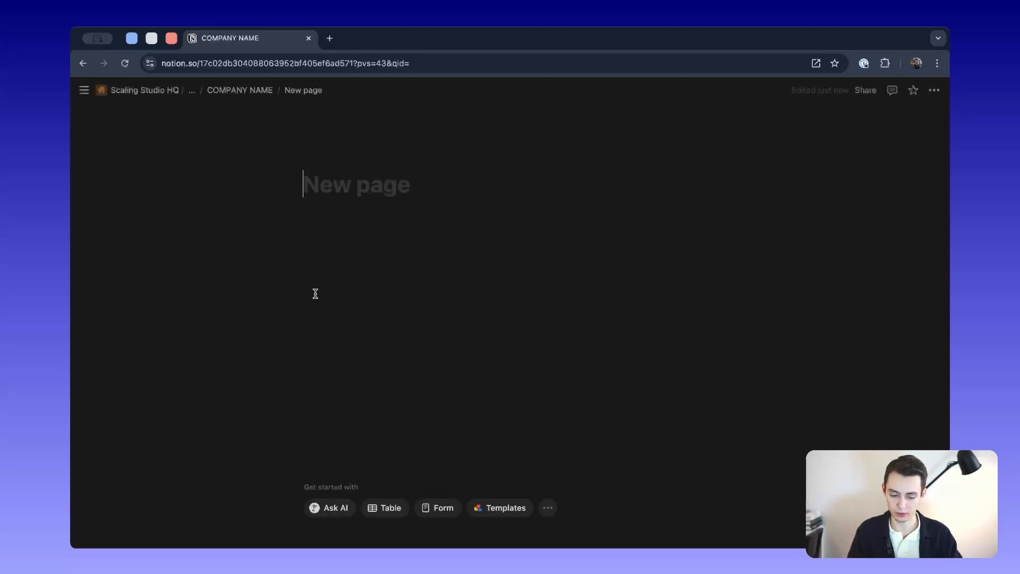
Return to the COMPANY NAME page and review the Resources and Assets lists.
left_click(229, 89)
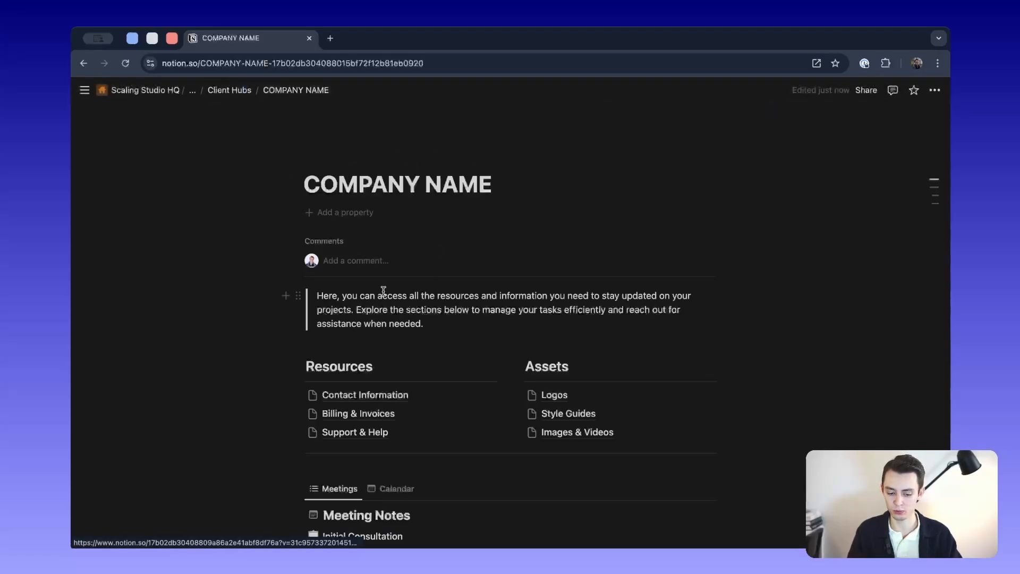
scroll(383, 291, "down", 20)
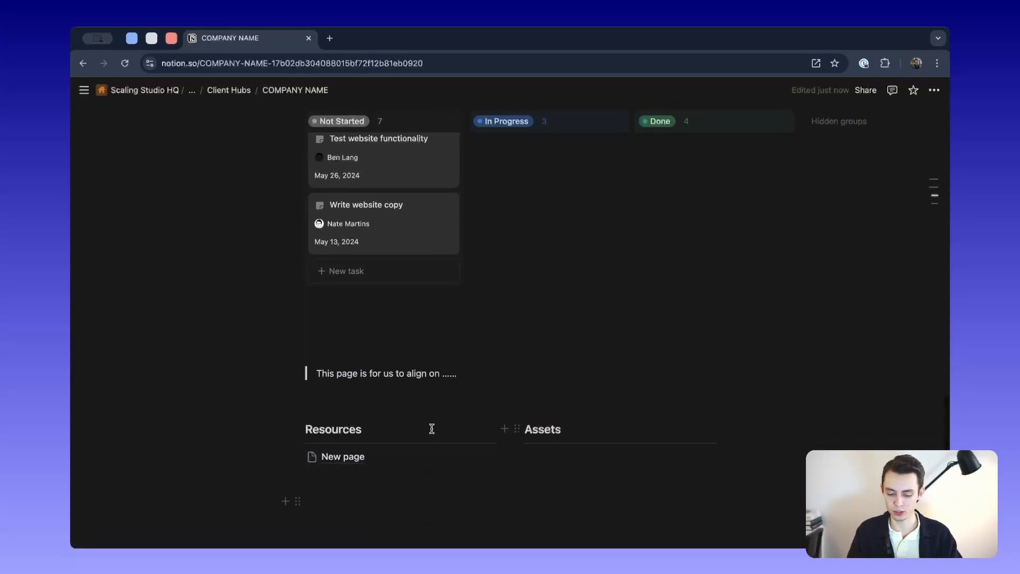
scroll(431, 428, "up", 20)
scroll(360, 339, "up", 1)
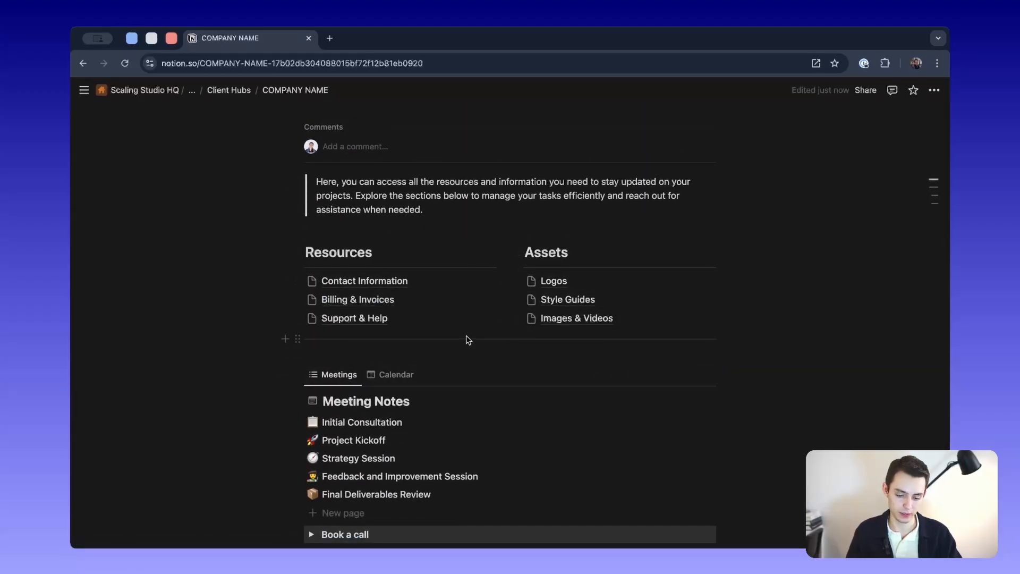
scroll(467, 338, "down", 5)
scroll(379, 158, "up", 3)
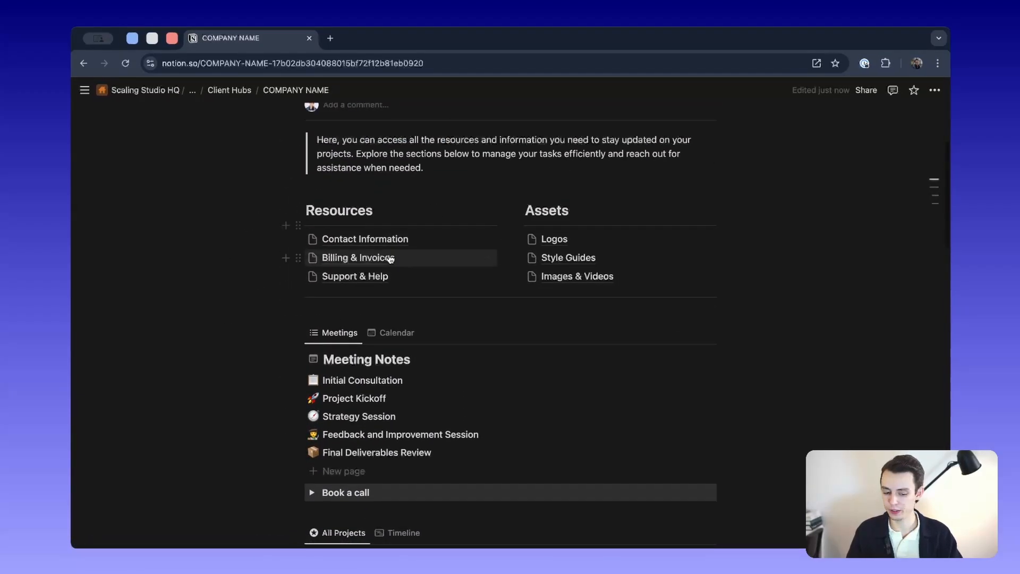
mouse_move(390, 259)
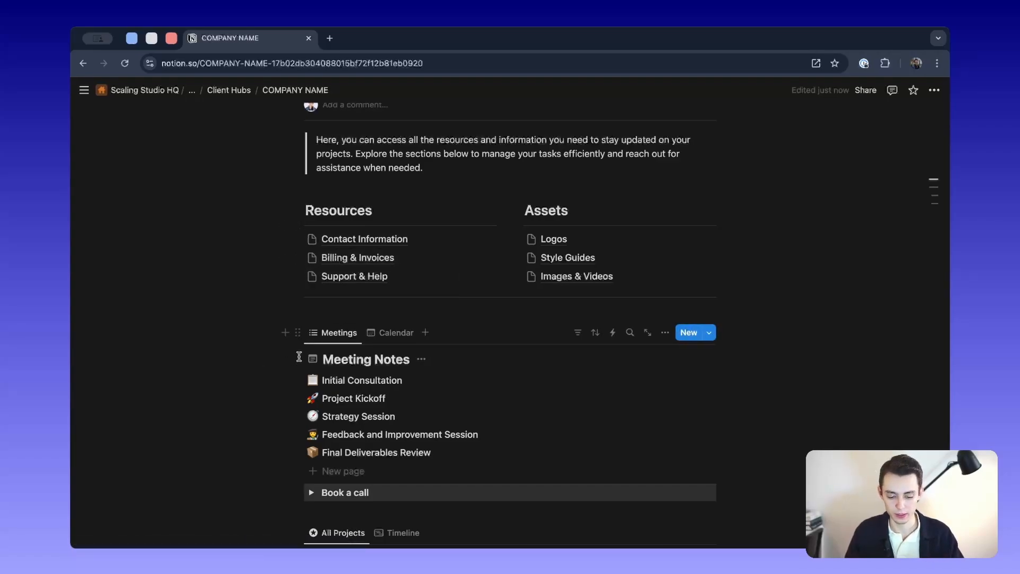
scroll(179, 223, "down", 3)
Select the Meeting Notes database and preview the Initial Consultation meeting page.
left_click_drag(177, 218, 565, 356)
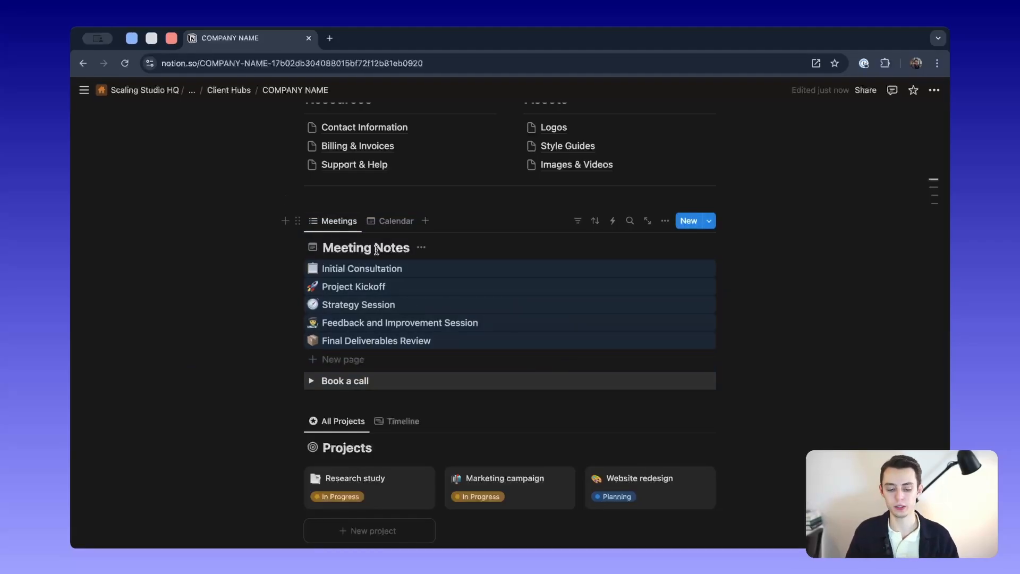
left_click(383, 269)
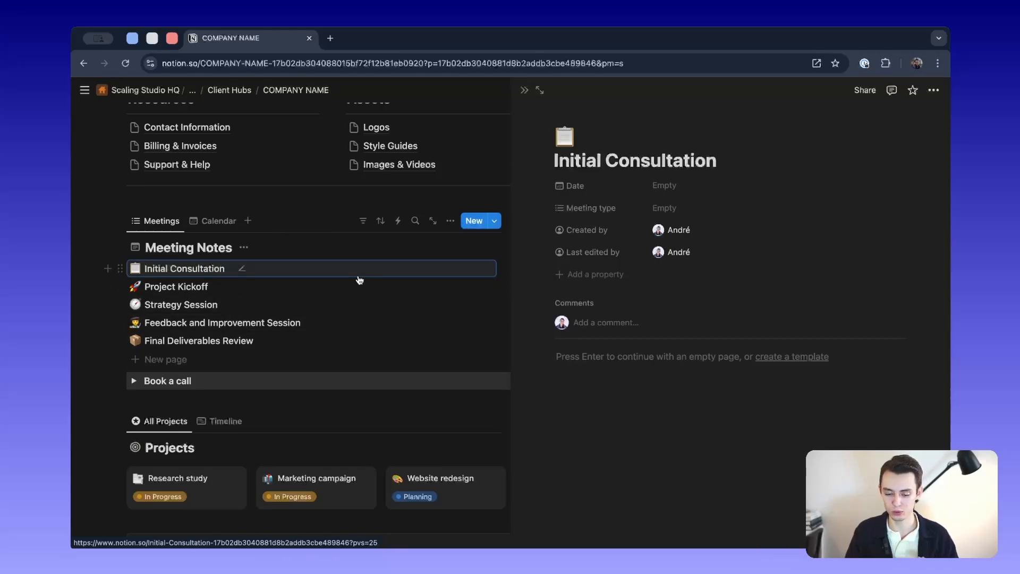
left_click(524, 90)
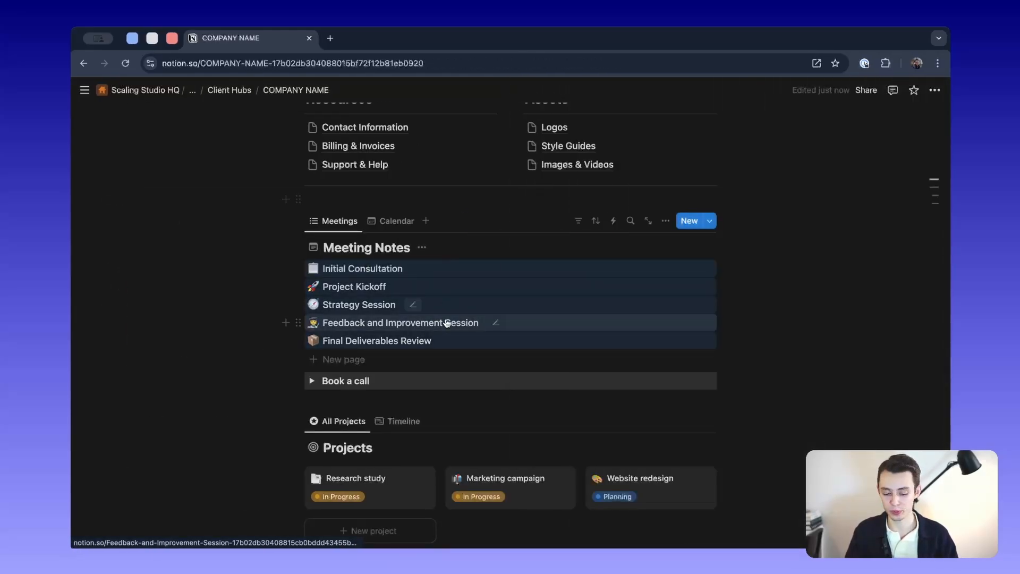
left_click(202, 306)
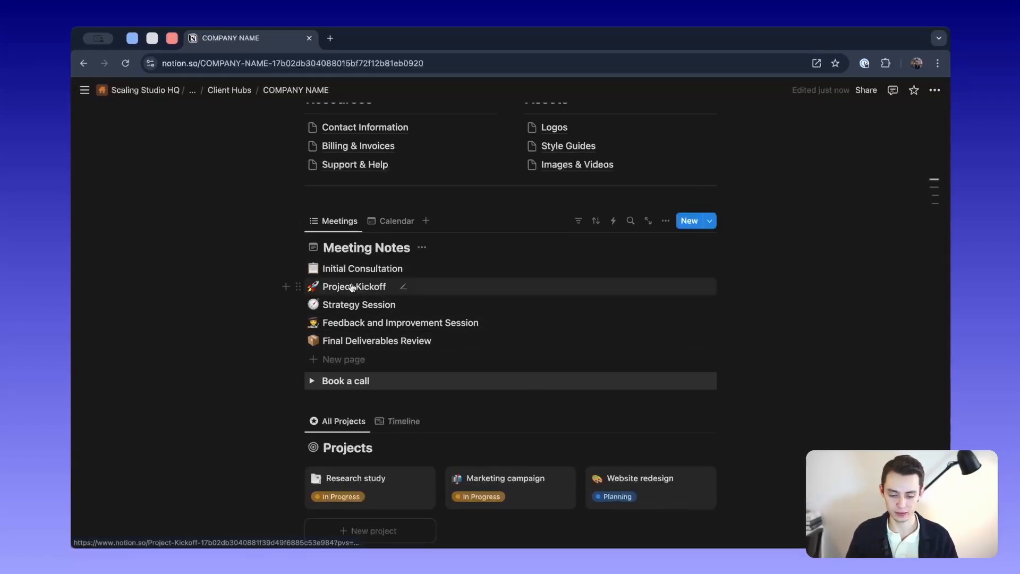
Reopen Initial Consultation beside the hub and add an untitled page to Meeting Notes.
left_click(351, 268)
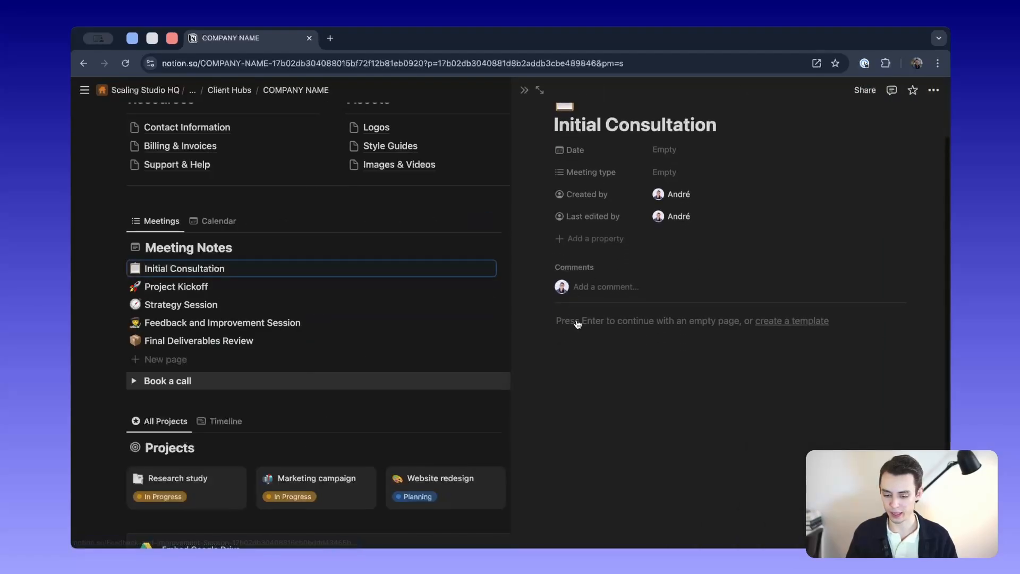
left_click(585, 355)
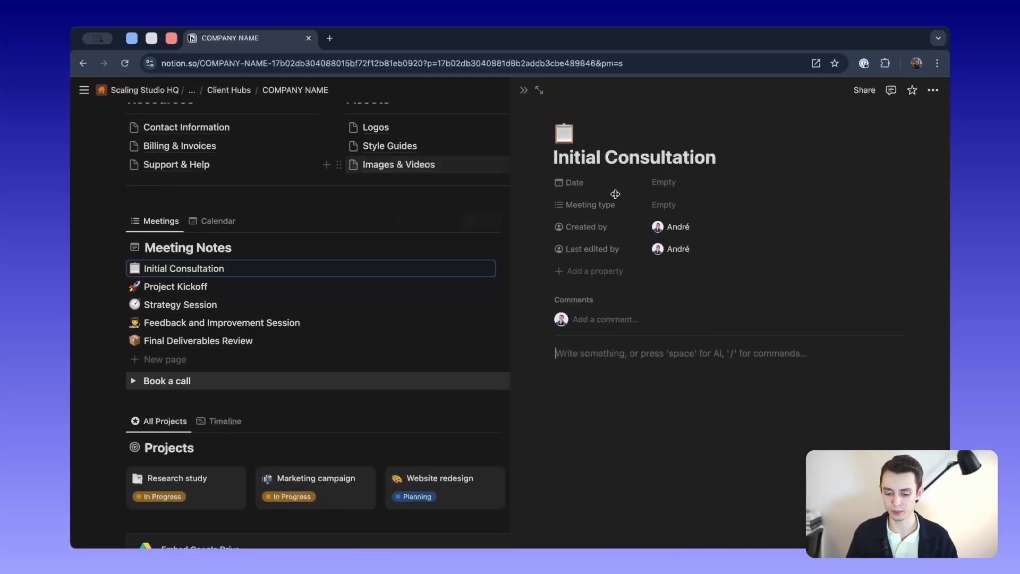
left_click(283, 357)
left_click(98, 352)
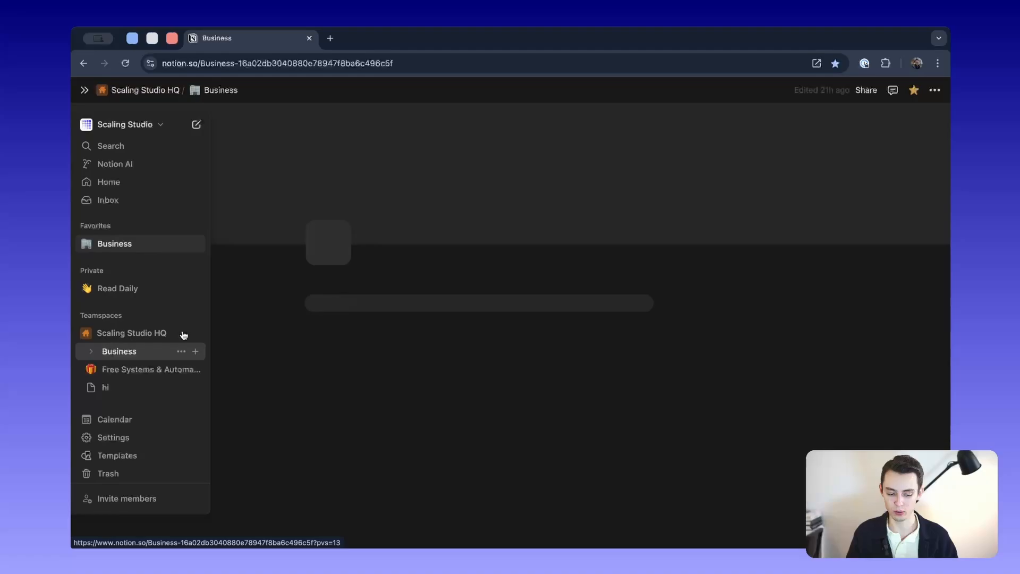
left_click(84, 63)
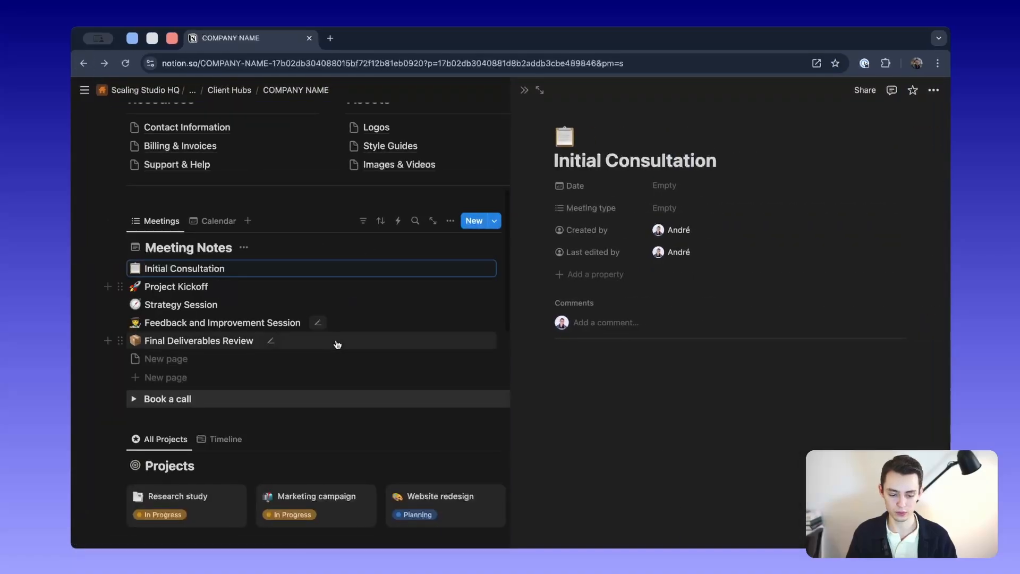
Close the Initial Consultation preview and dismiss the New button's template list.
left_click(523, 90)
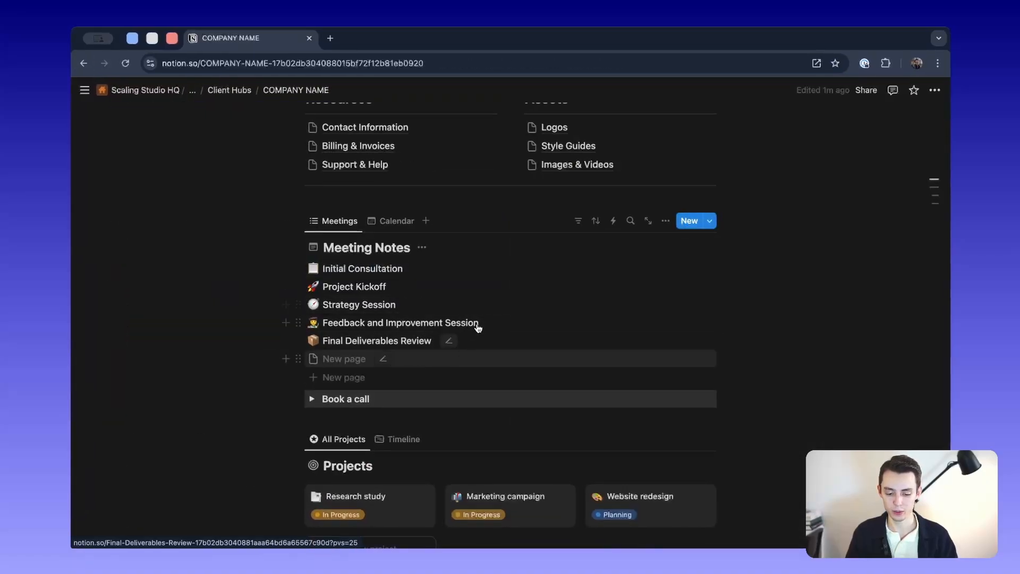
scroll(396, 359, "up", 1)
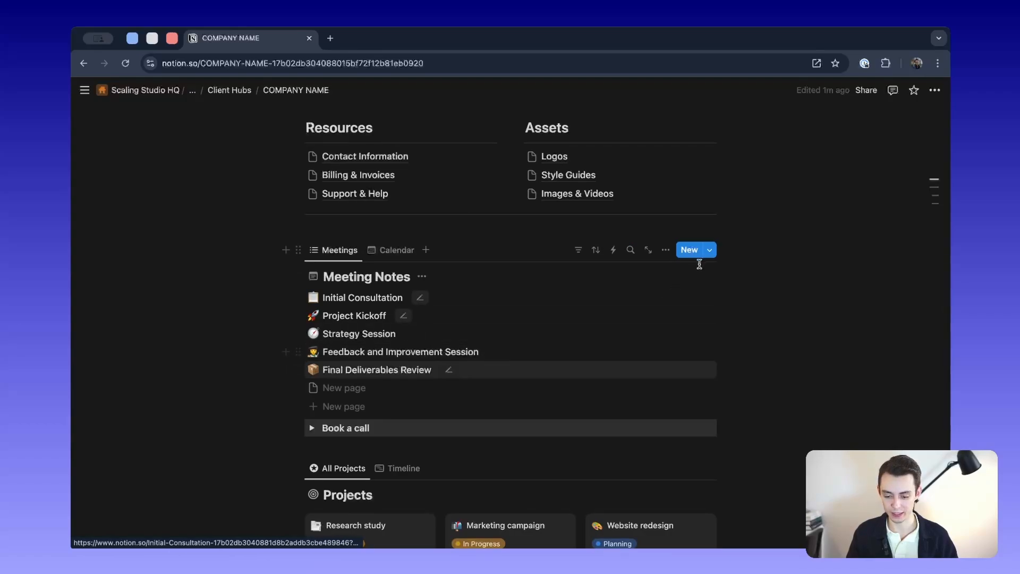
left_click(709, 250)
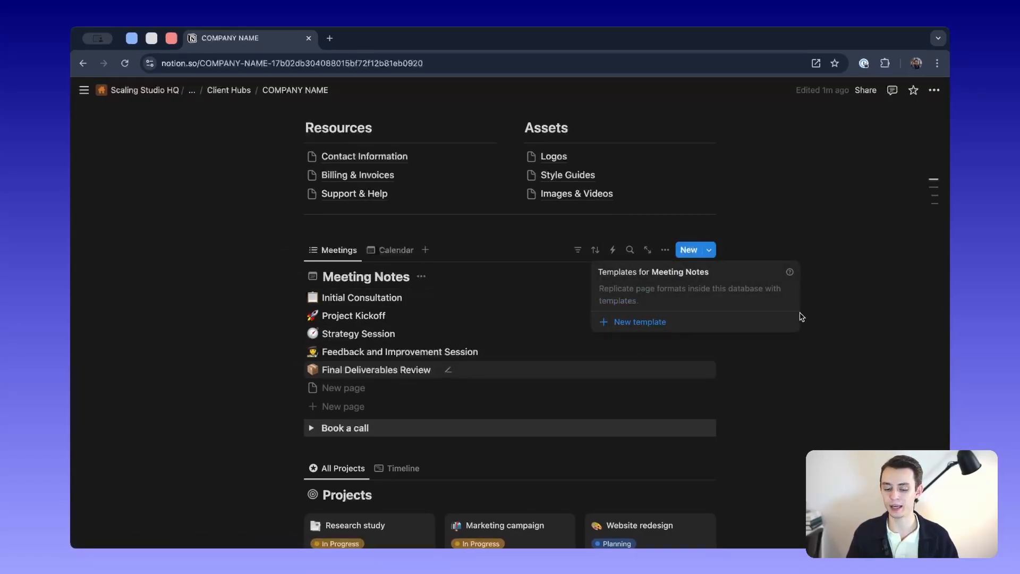
left_click(795, 371)
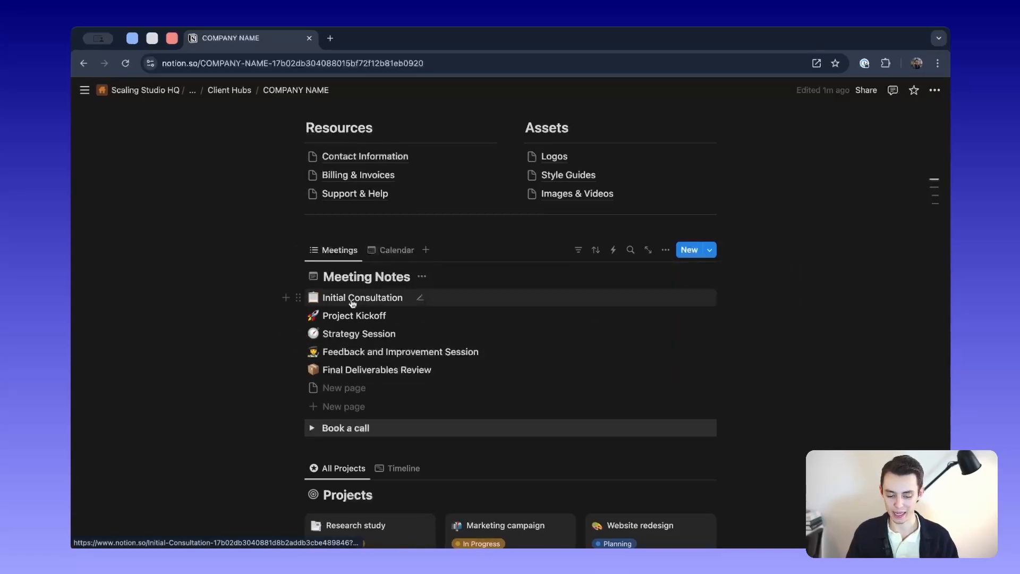
Switch Meeting Notes to its January 2025 Calendar view.
scroll(353, 274, "up", 4)
scroll(368, 219, "down", 4)
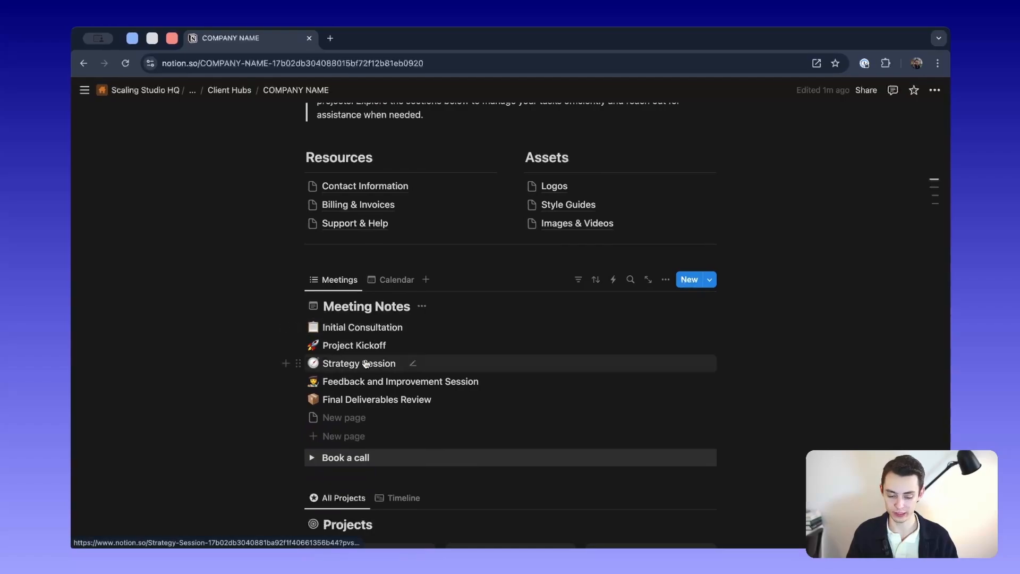
left_click(383, 280)
Switch Meeting Notes back to its Meetings list view.
scroll(502, 334, "down", 4)
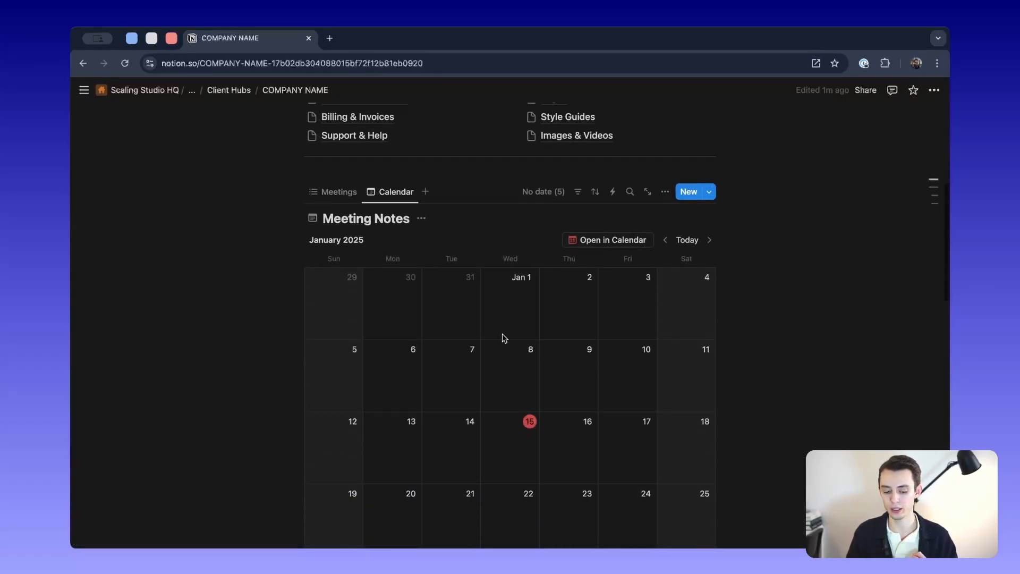
scroll(550, 383, "down", 2)
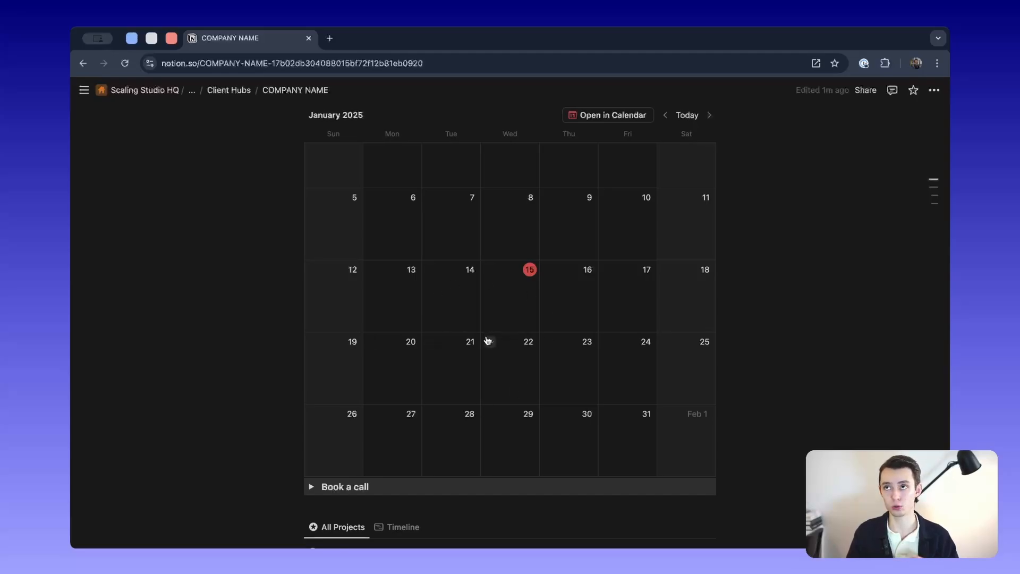
scroll(615, 406, "up", 3)
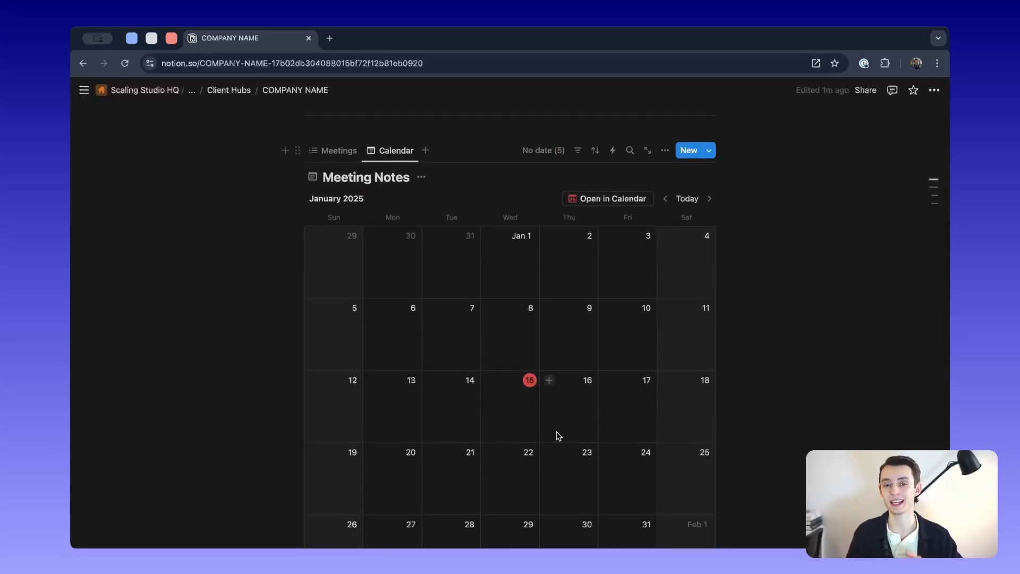
left_click(326, 154)
Delete the blank New page row, leaving five meetings in the list.
left_click(298, 288)
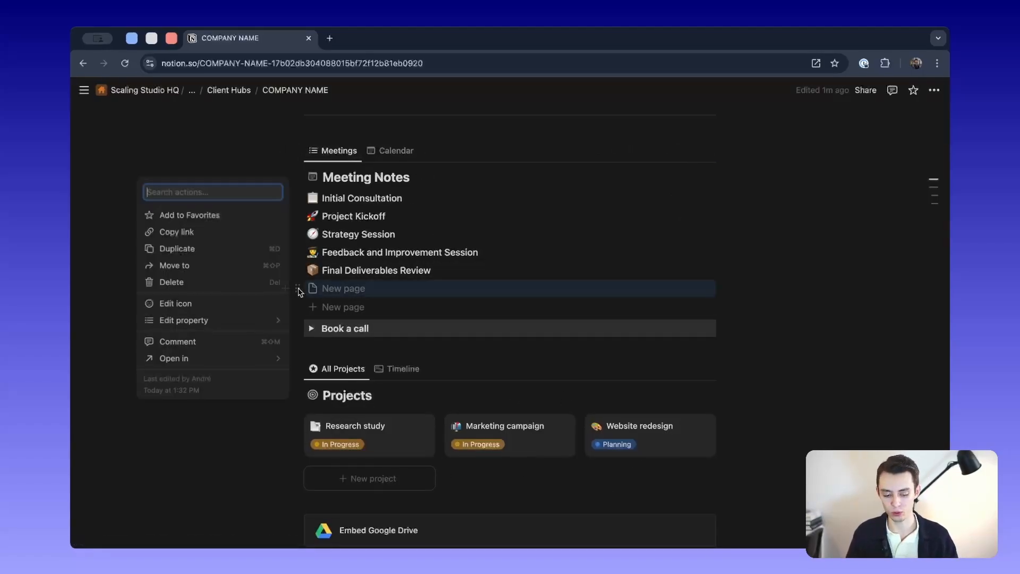
key("Delete")
scroll(399, 174, "up", 2)
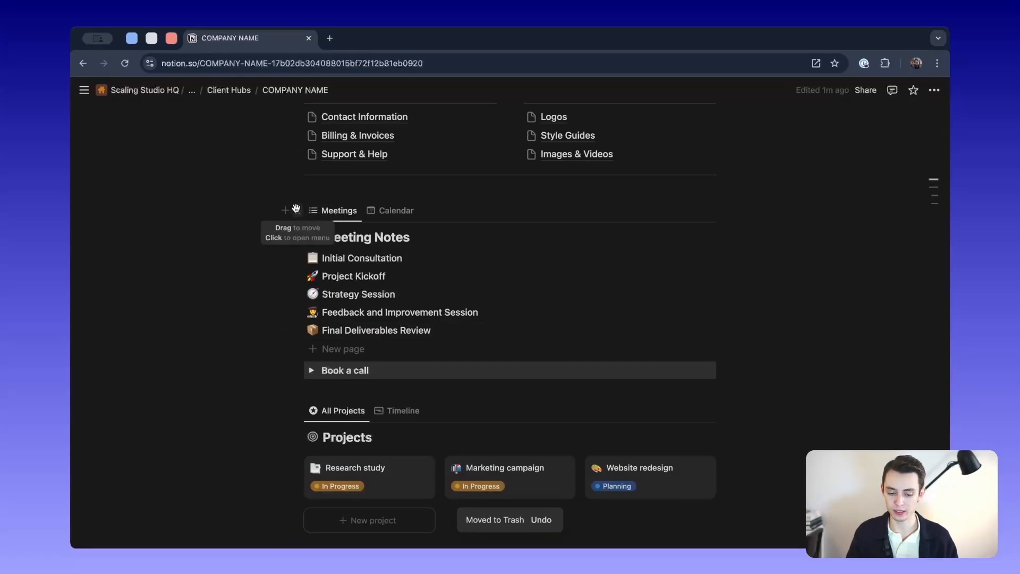
left_click(295, 208)
key("Escape")
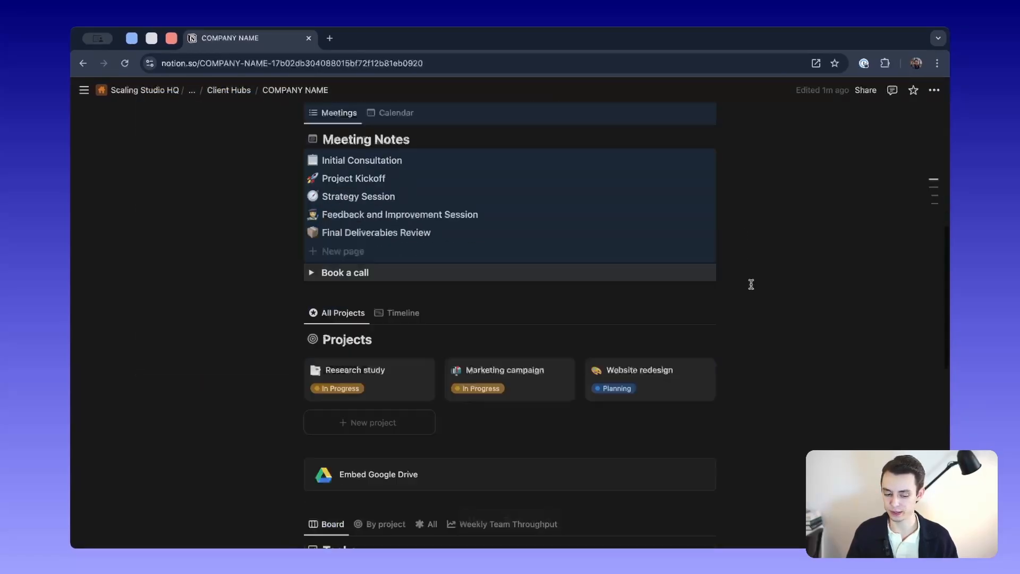
Insert a new inline table database titled 'Meeting Notes' at the bottom of the page.
scroll(371, 425, "down", 10)
left_click(373, 428)
type("/data")
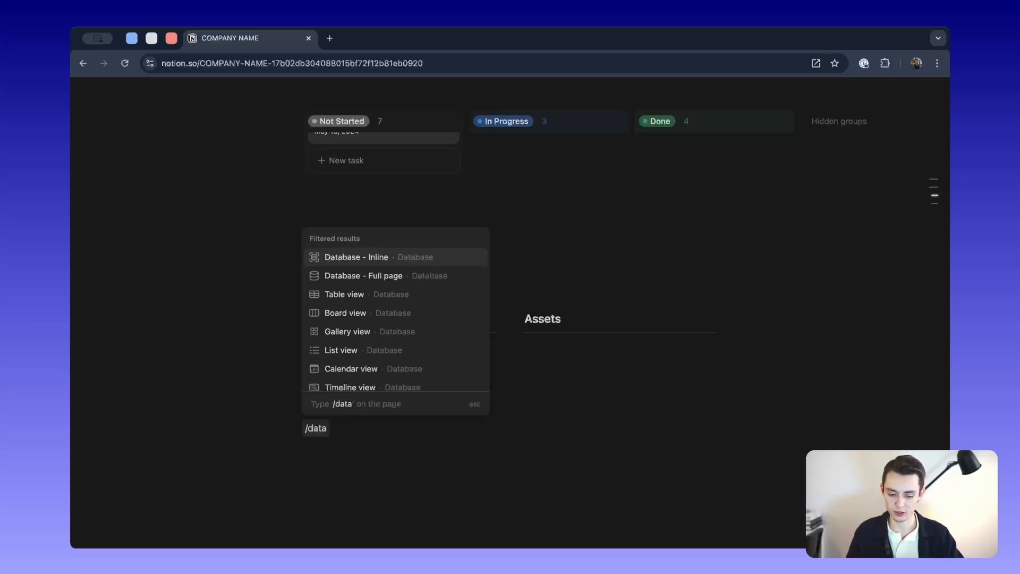
left_click(372, 258)
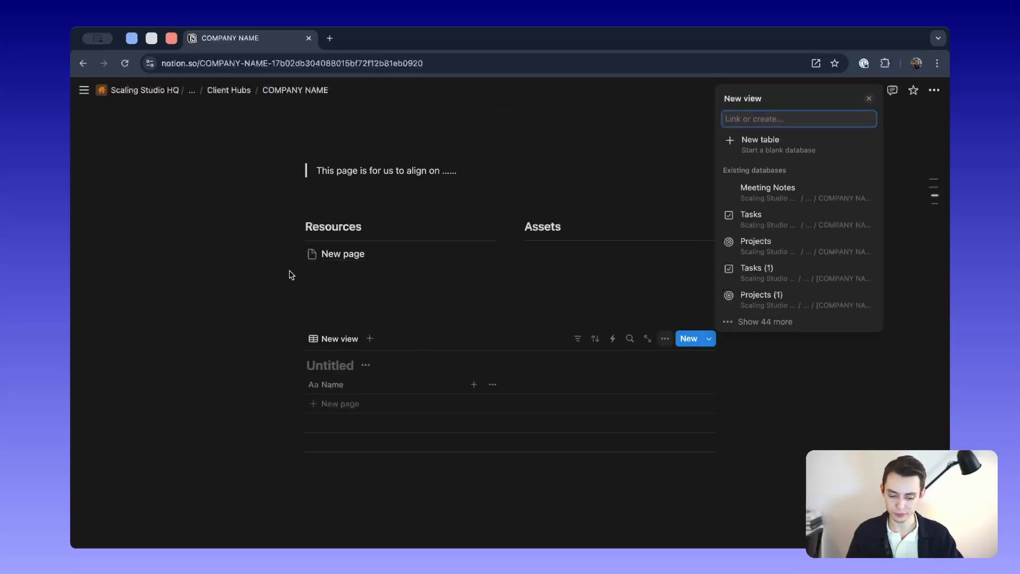
left_click(357, 312)
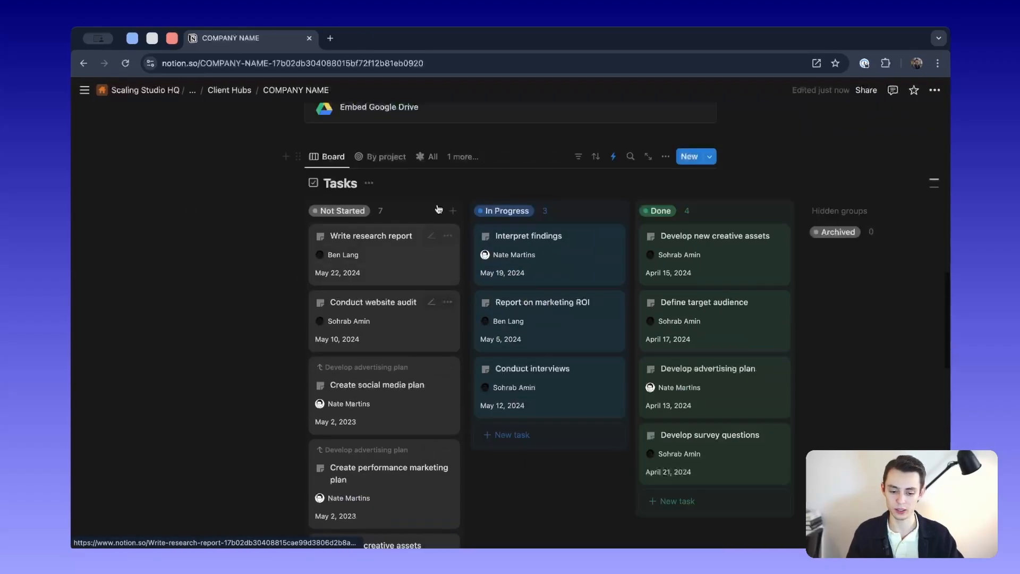
scroll(382, 345, "down", 3)
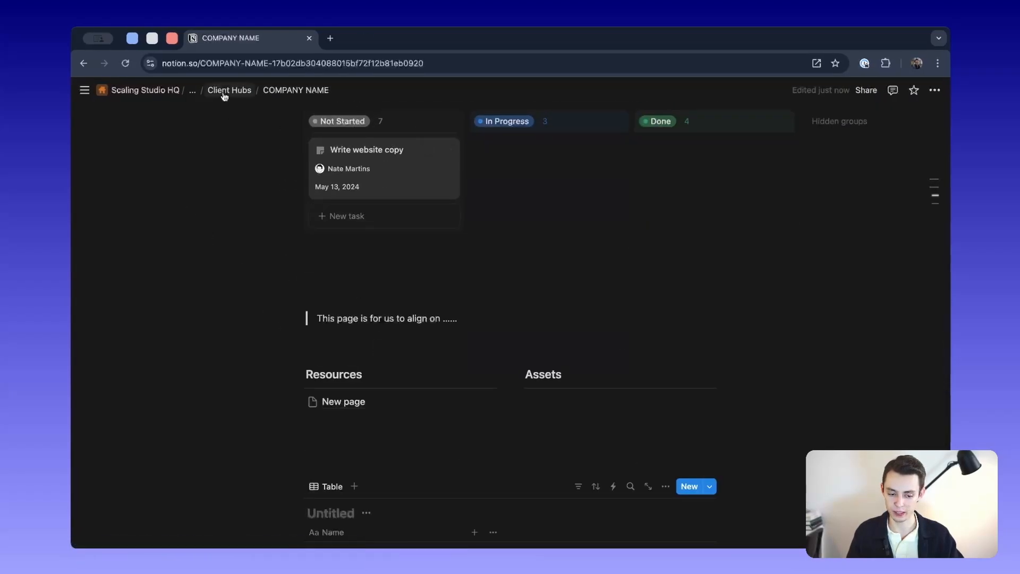
scroll(470, 299, "down", 3)
scroll(470, 299, "down", 3)
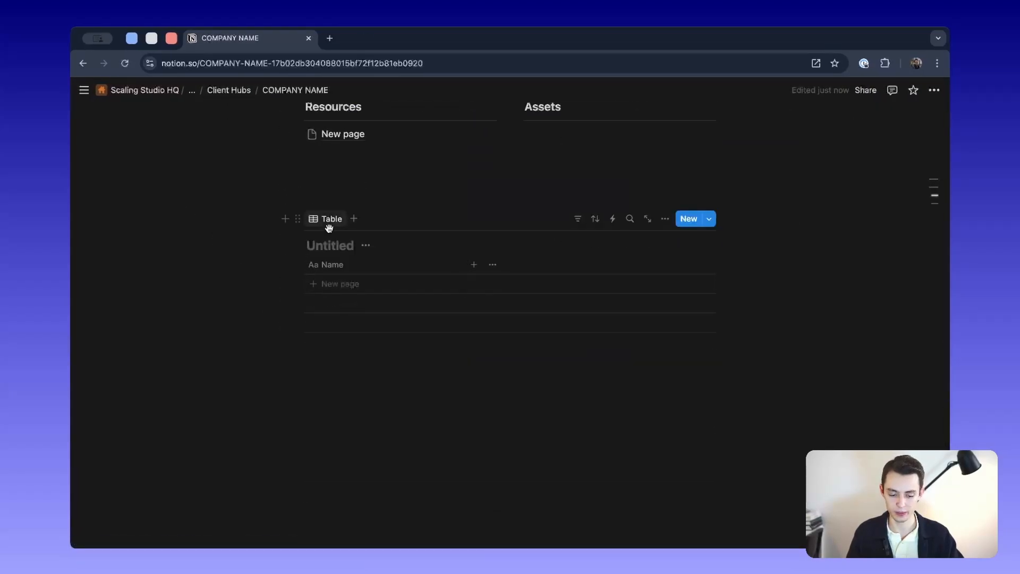
left_click(326, 244)
type("Mee")
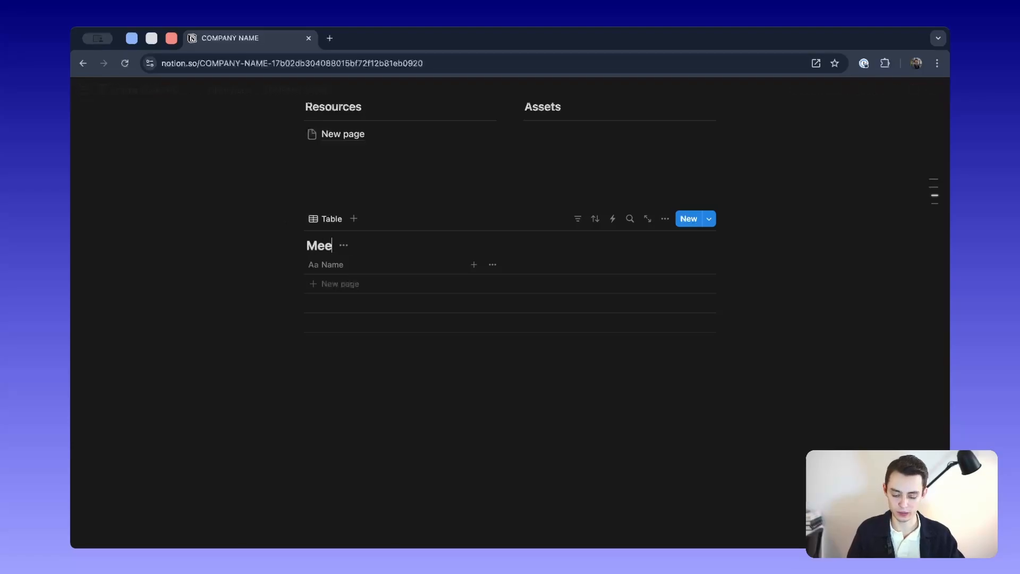
type("ting Notes")
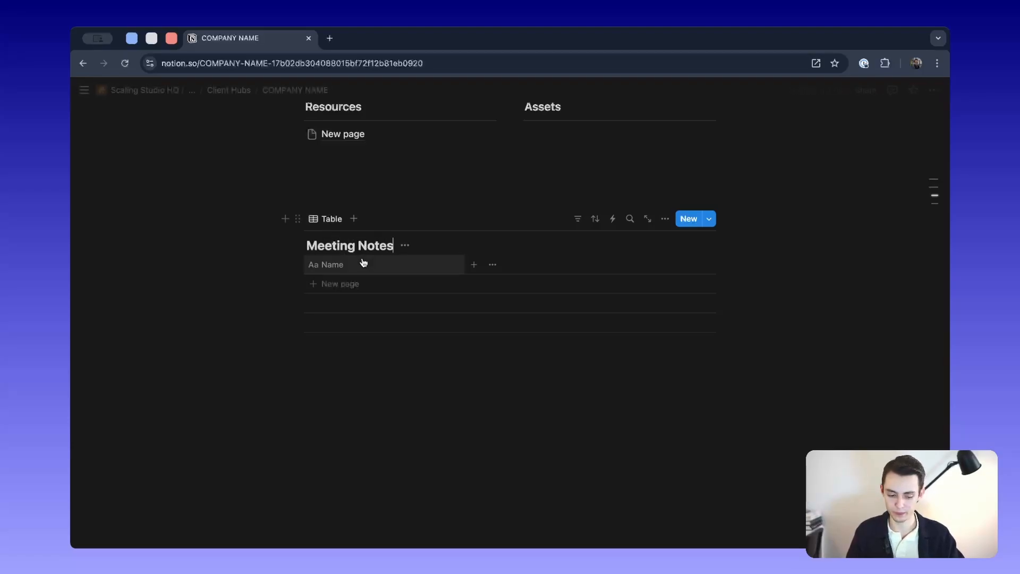
Add a Calendar view to Meeting Notes alongside the Table view, showing January 2025.
left_click(473, 265)
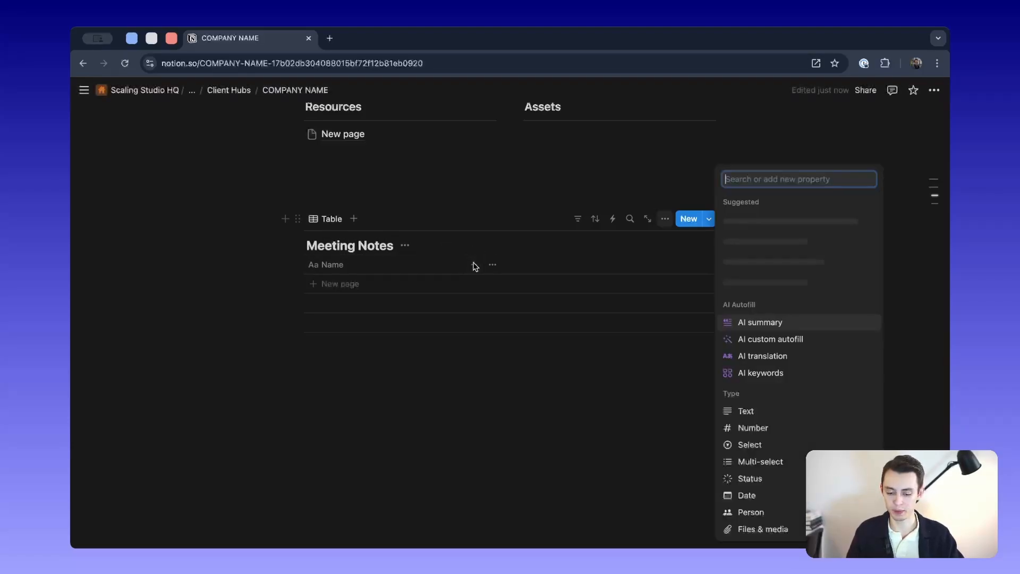
left_click(397, 262)
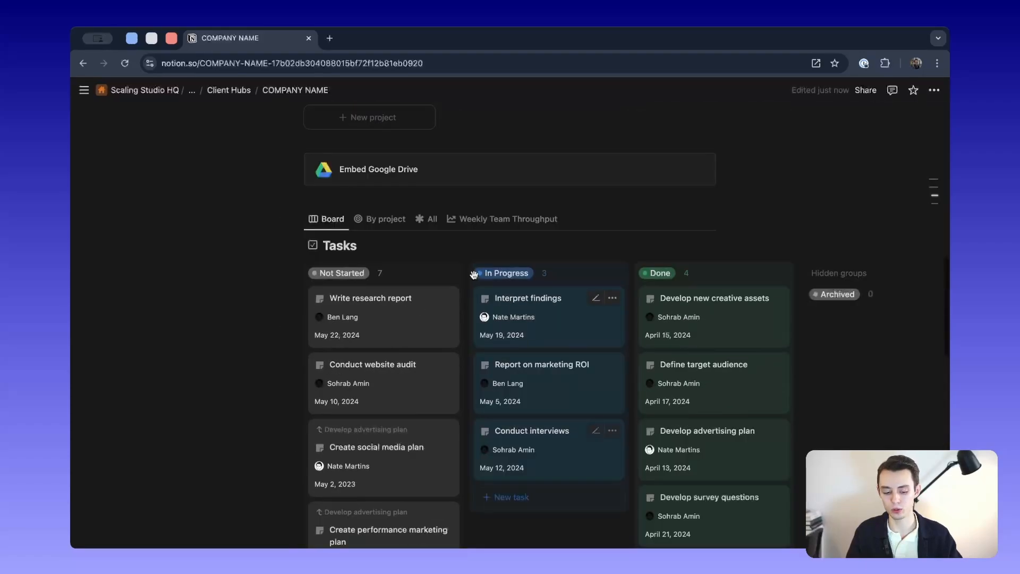
scroll(475, 279, "up", 10)
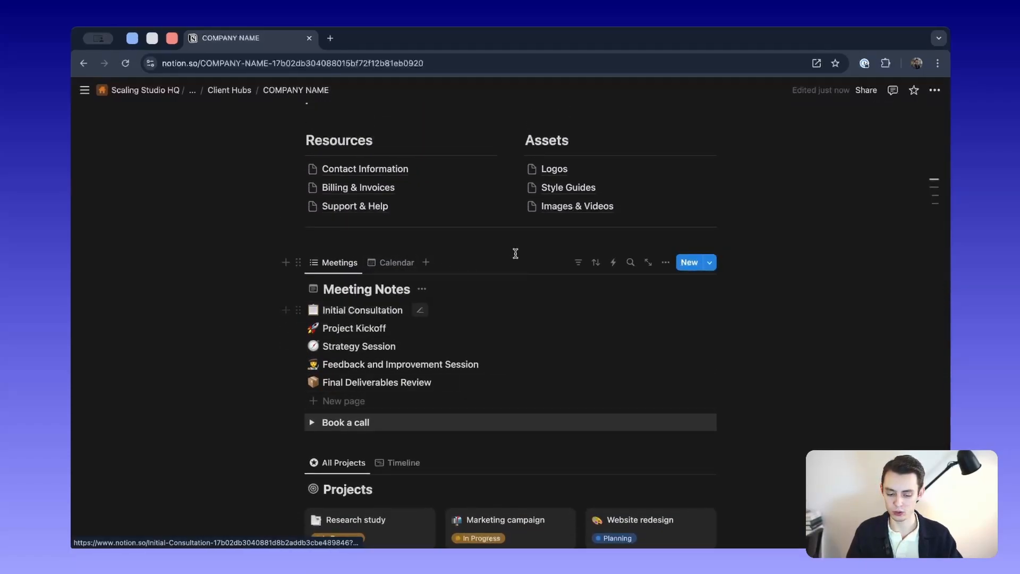
scroll(371, 261, "up", 6)
scroll(368, 266, "down", 5)
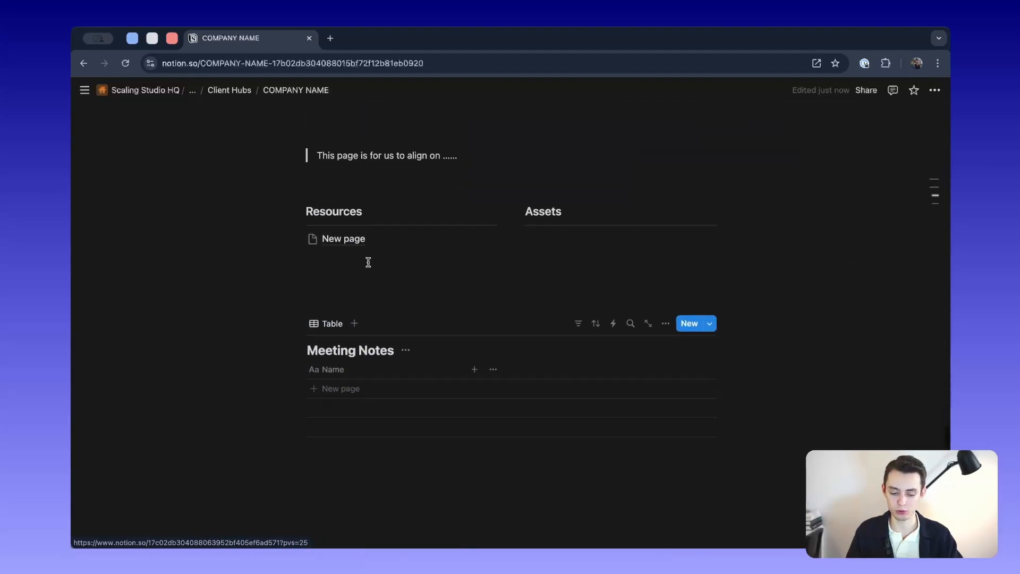
left_click(354, 323)
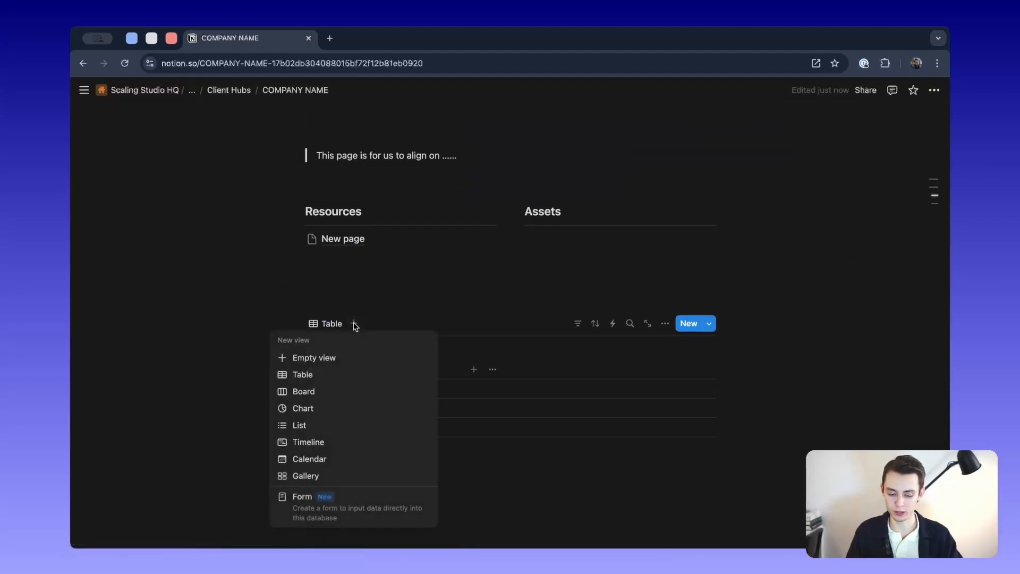
left_click(336, 458)
scroll(356, 449, "down", 3)
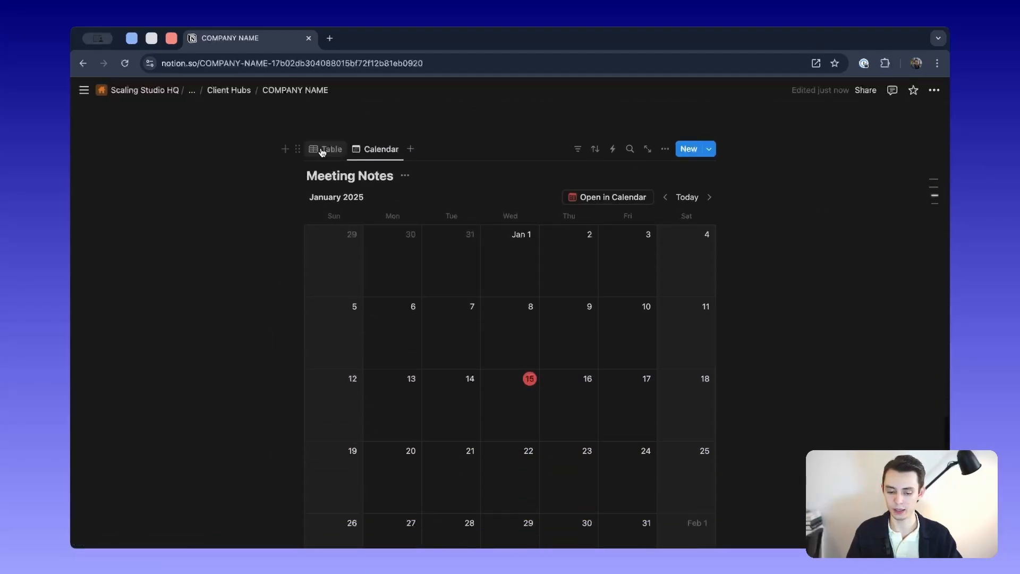
left_click(325, 149)
left_click(368, 219)
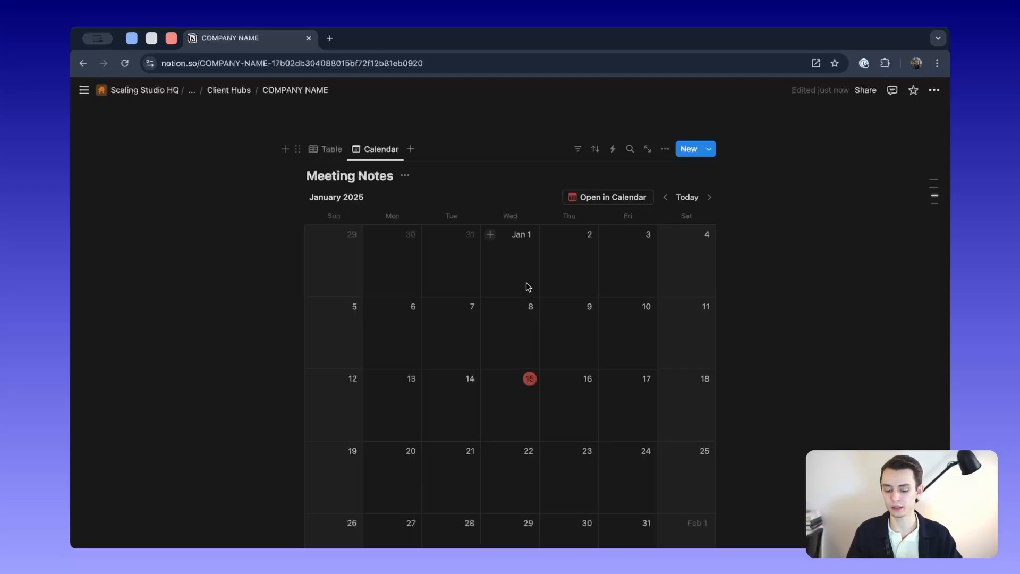
scroll(539, 390, "up", 7)
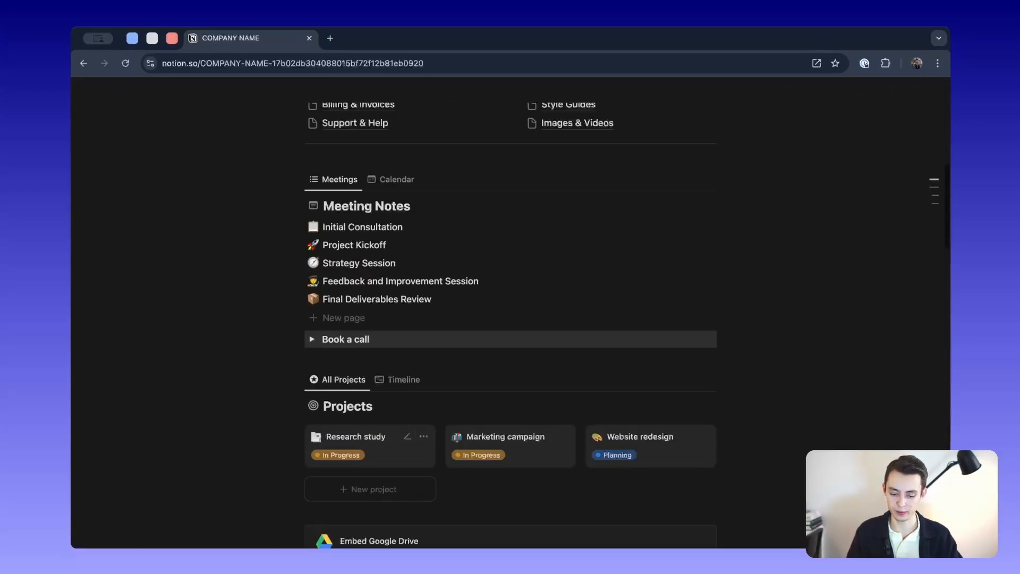
scroll(510, 319, "up", 6)
scroll(510, 319, "down", 6)
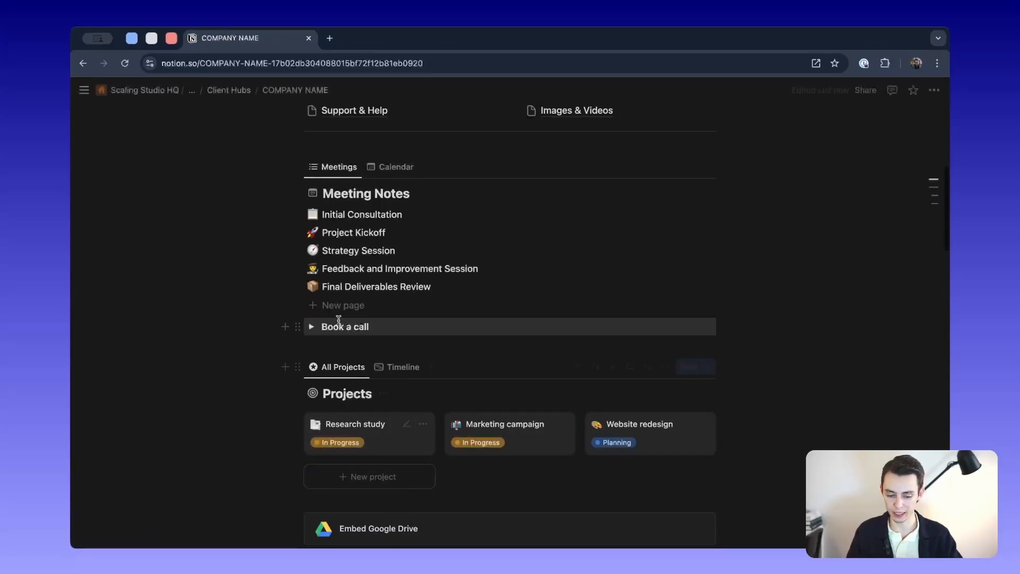
scroll(286, 308, "down", 2)
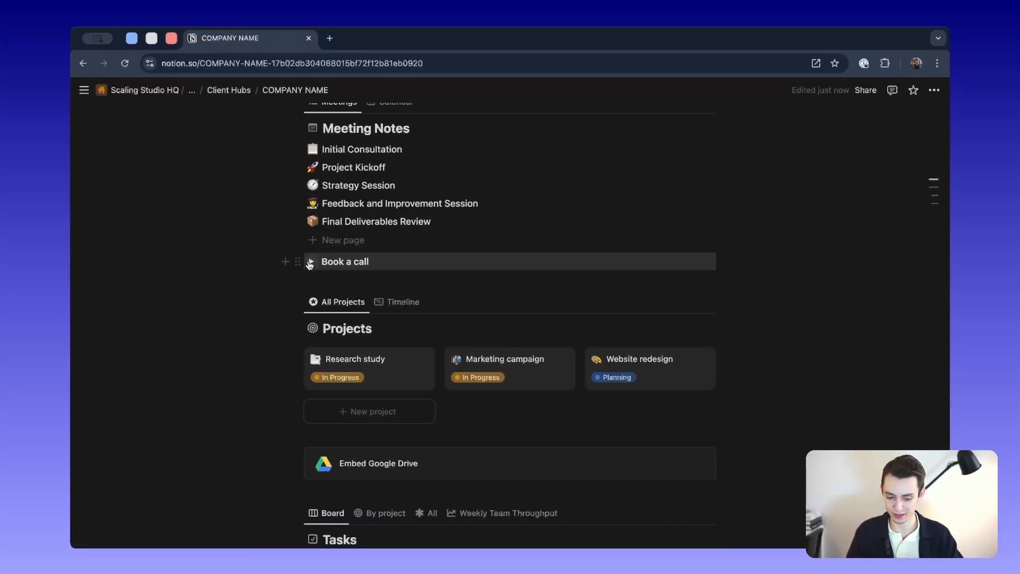
left_click(311, 262)
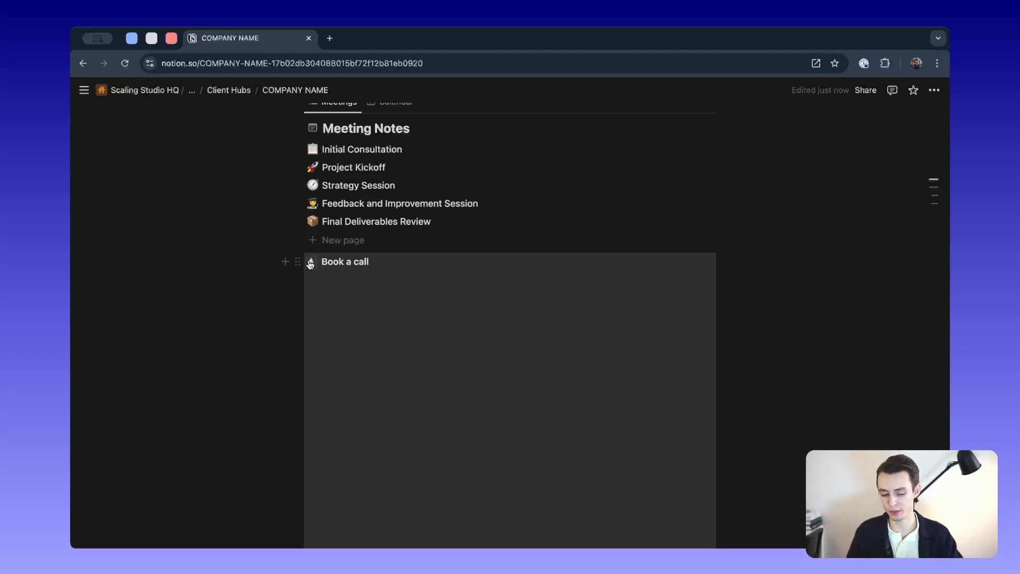
scroll(774, 306, "down", 2)
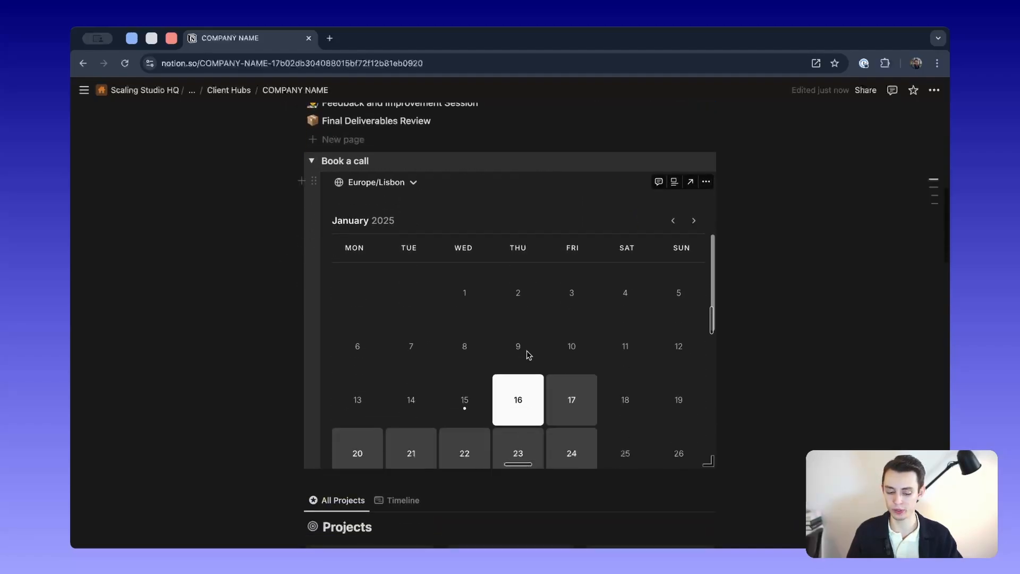
scroll(526, 353, "down", 5)
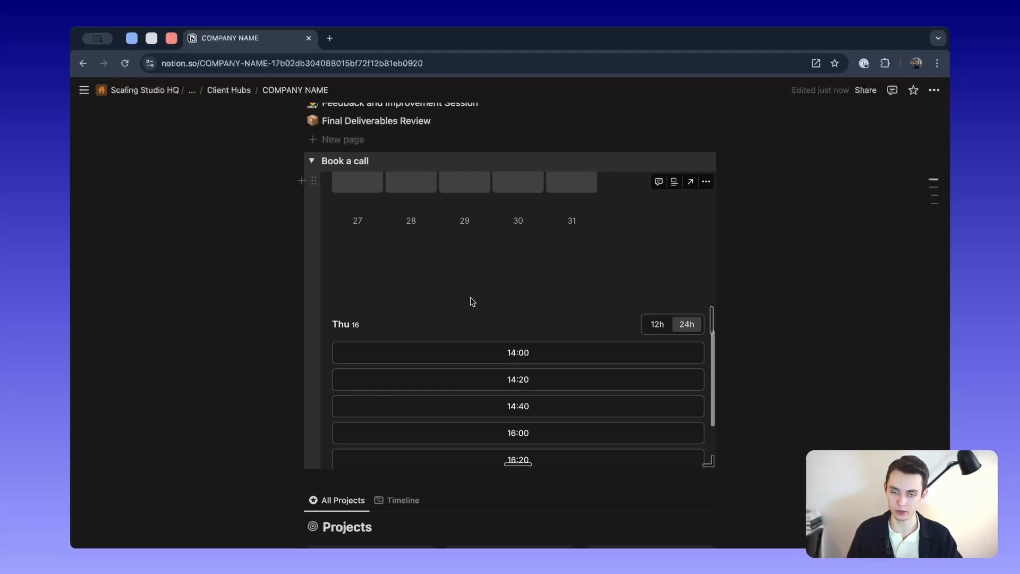
scroll(472, 318, "up", 1)
scroll(436, 334, "down", 4)
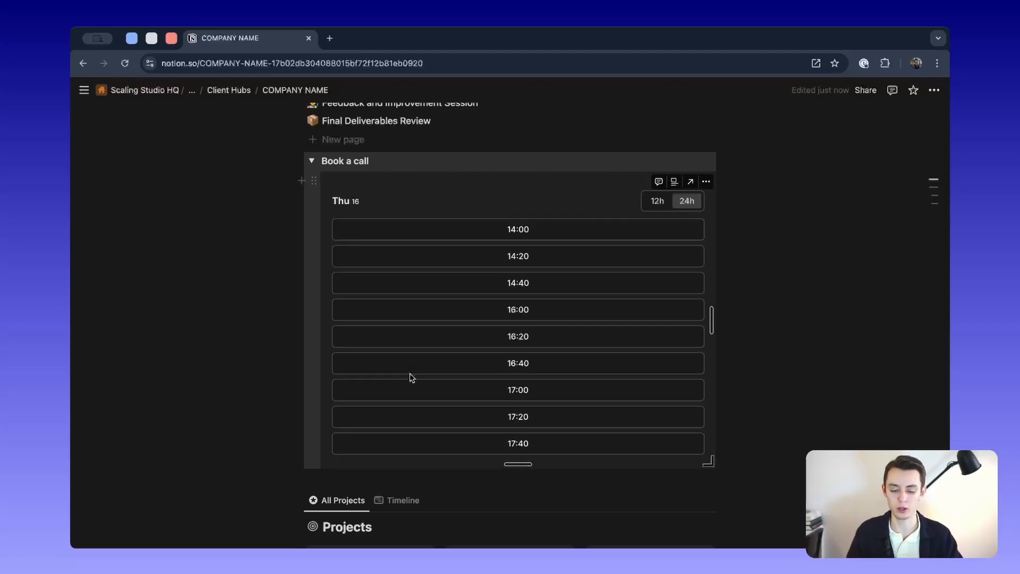
scroll(425, 296, "down", 3)
scroll(266, 312, "up", 5)
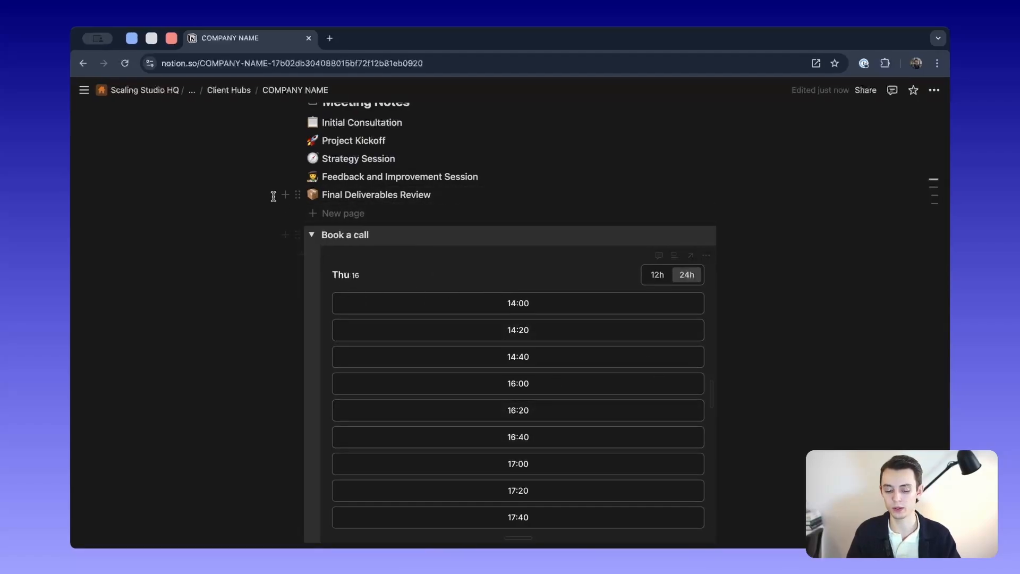
left_click(312, 235)
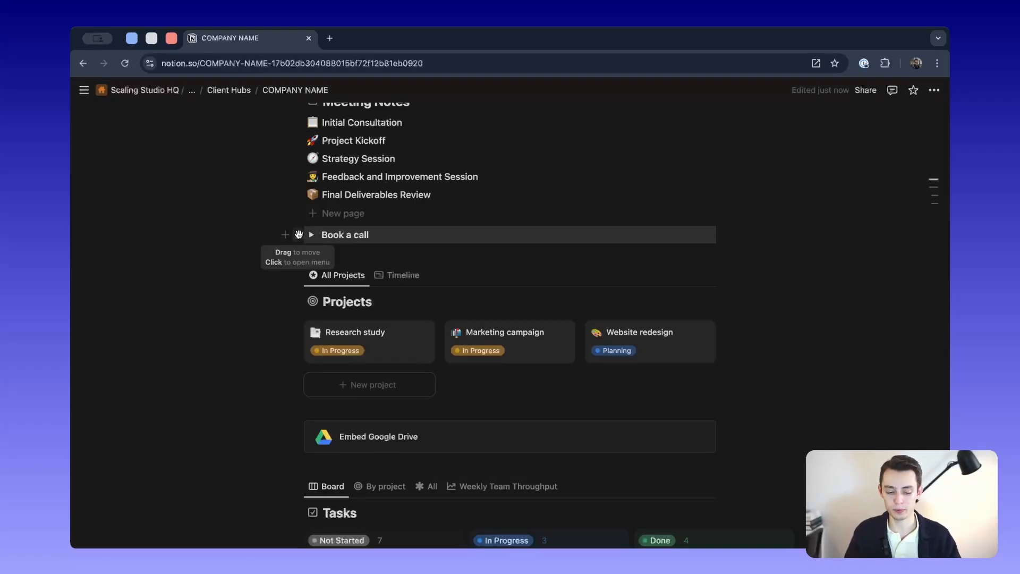
left_click_drag(305, 227, 359, 243)
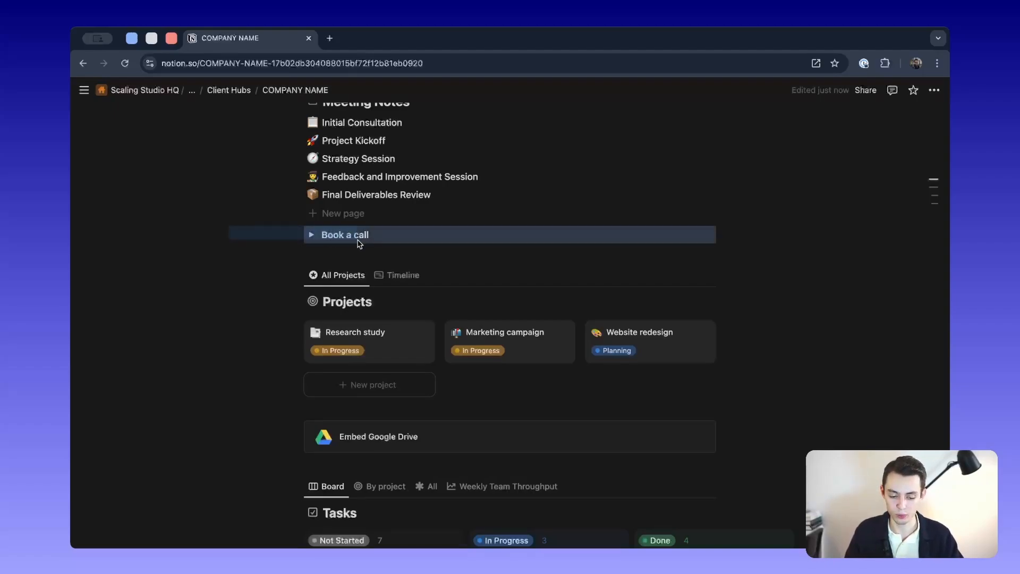
left_click(310, 237)
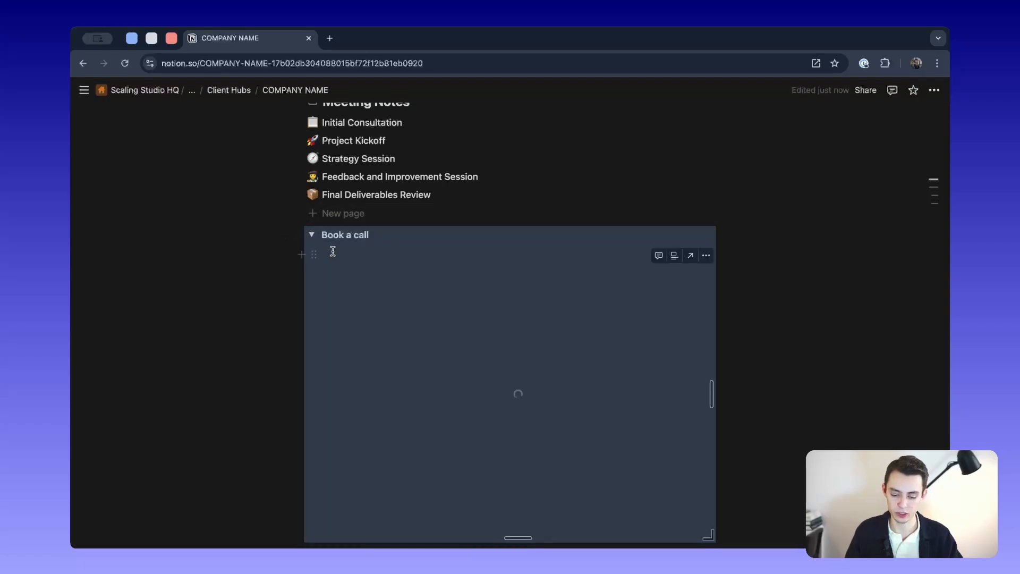
left_click(308, 237)
left_click(431, 251)
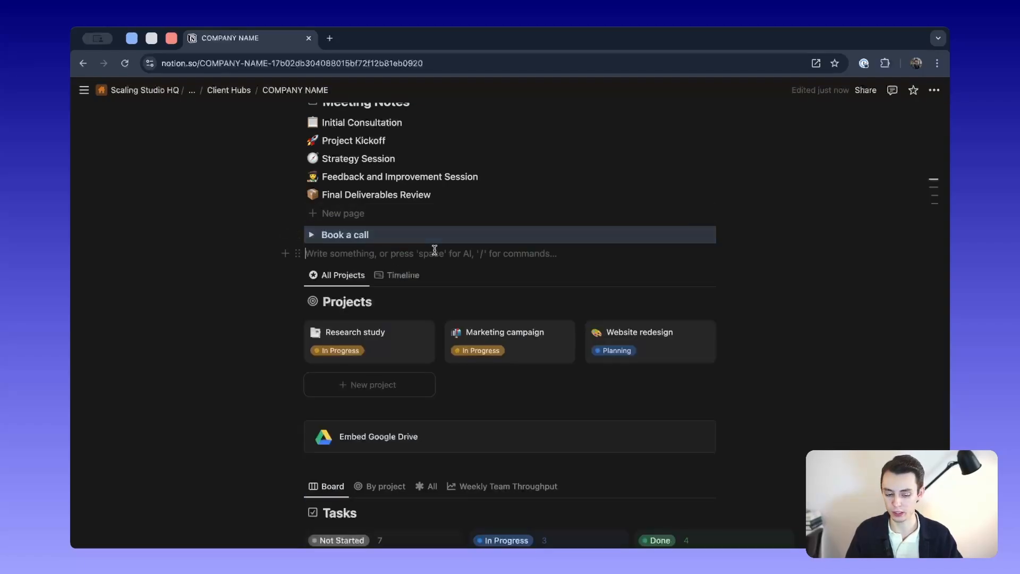
scroll(369, 255, "down", 2)
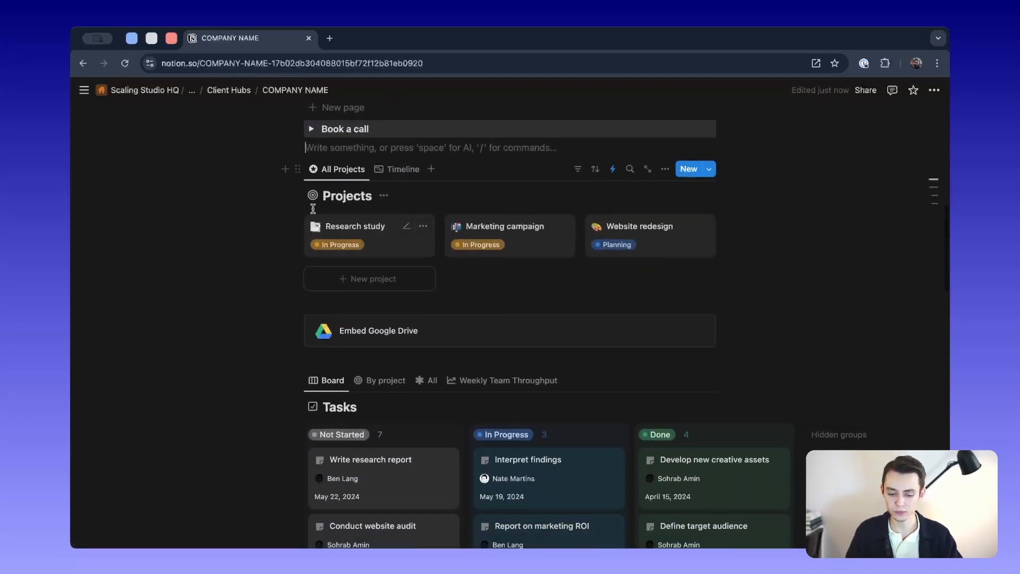
scroll(348, 223, "up", 2)
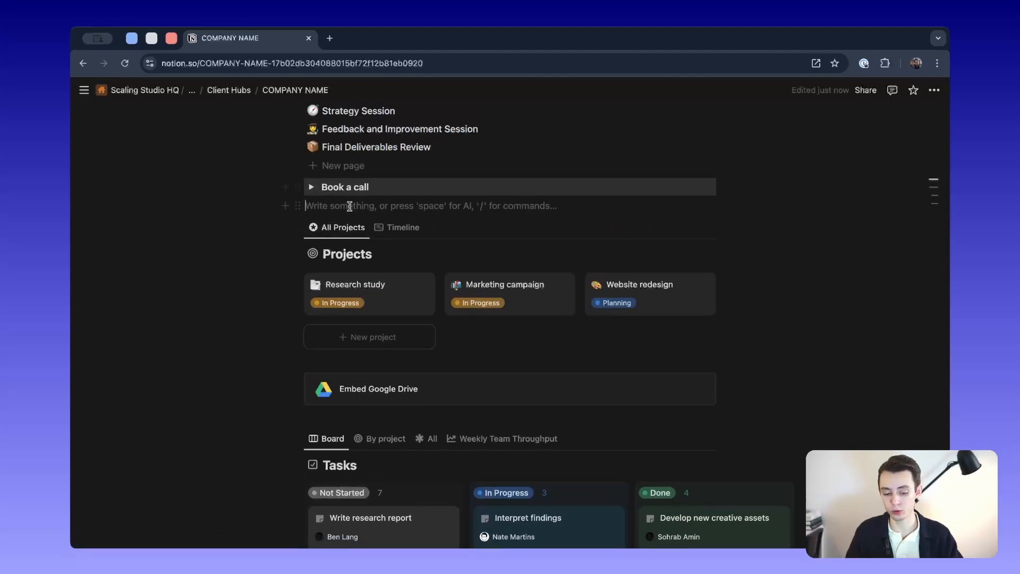
Open the / block menu on the empty line beneath the January 2025 calendar and browse all block types.
scroll(349, 207, "down", 15)
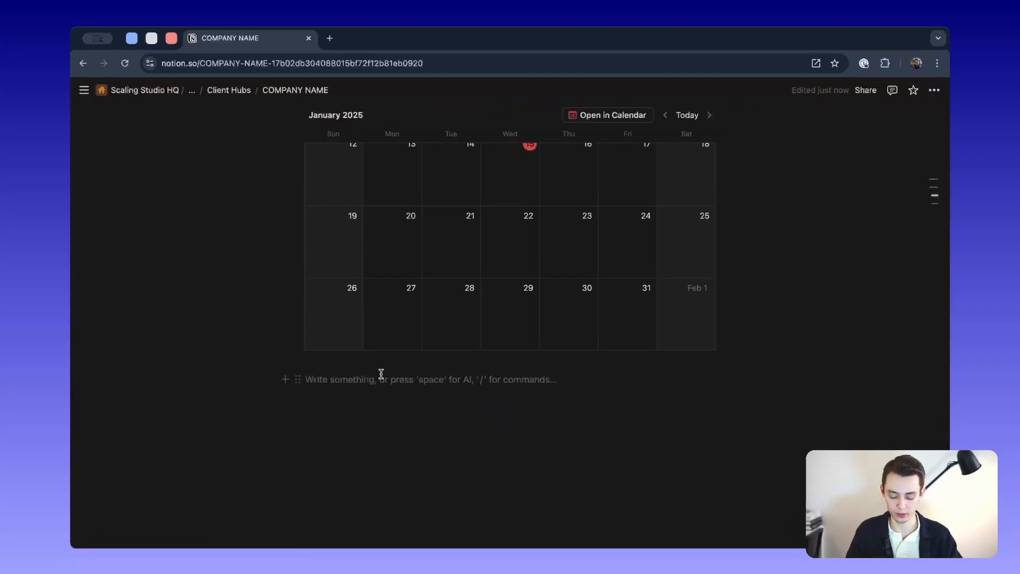
left_click(284, 379)
type("drop")
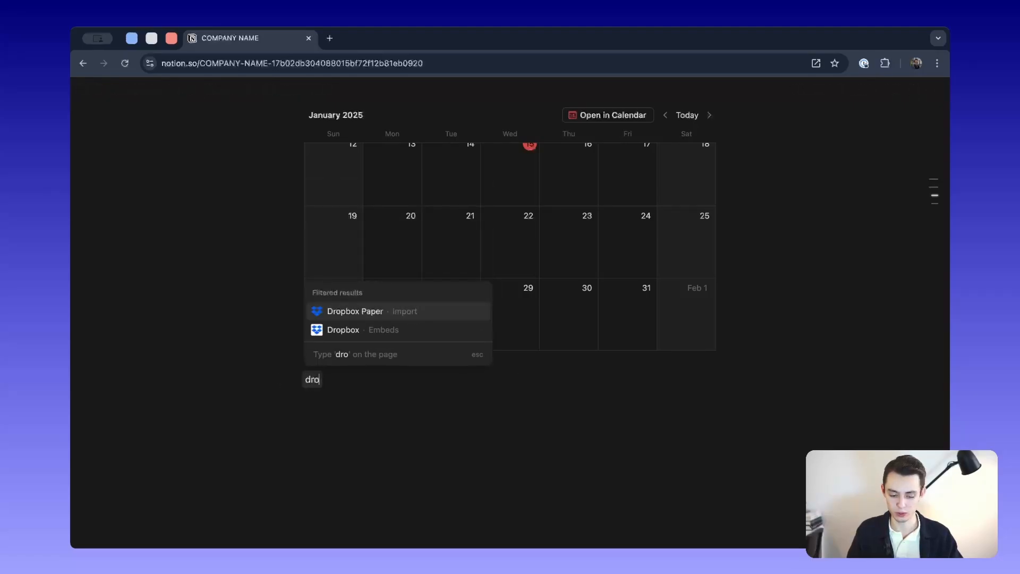
key("BackSpace")
key("BackSpace")
key("BackSpace")
scroll(340, 302, "down", 3)
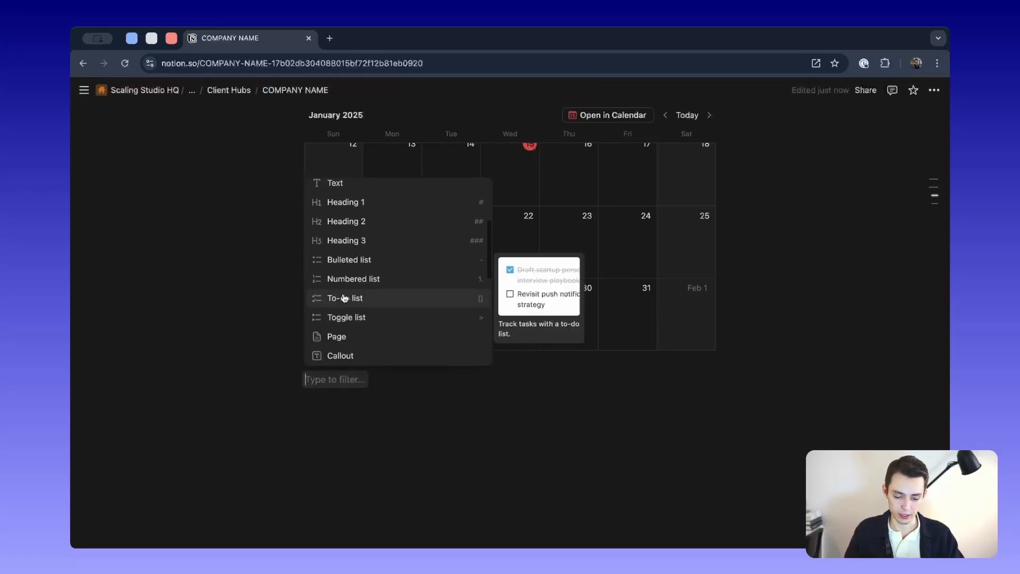
scroll(344, 298, "down", 5)
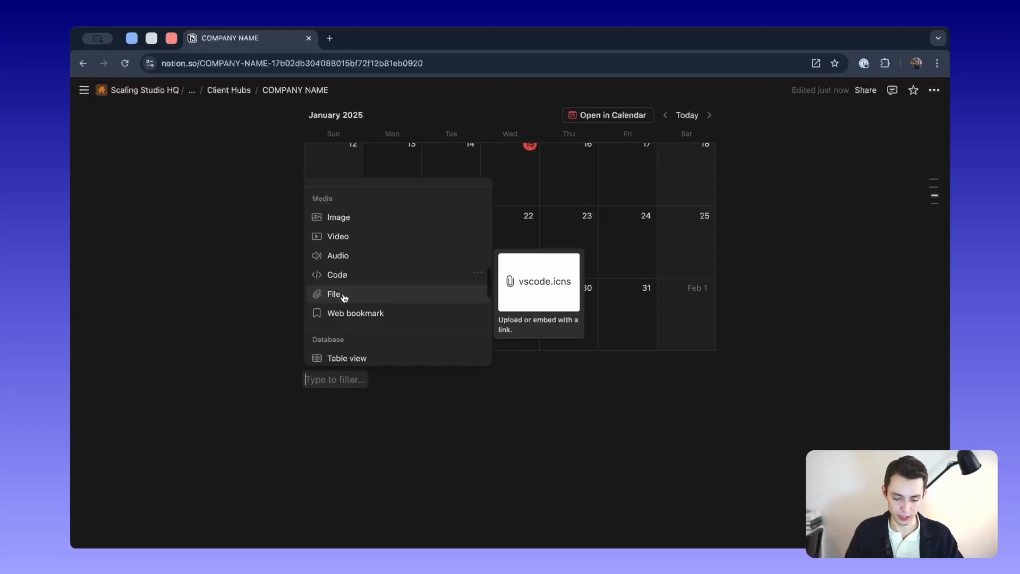
scroll(344, 298, "down", 10)
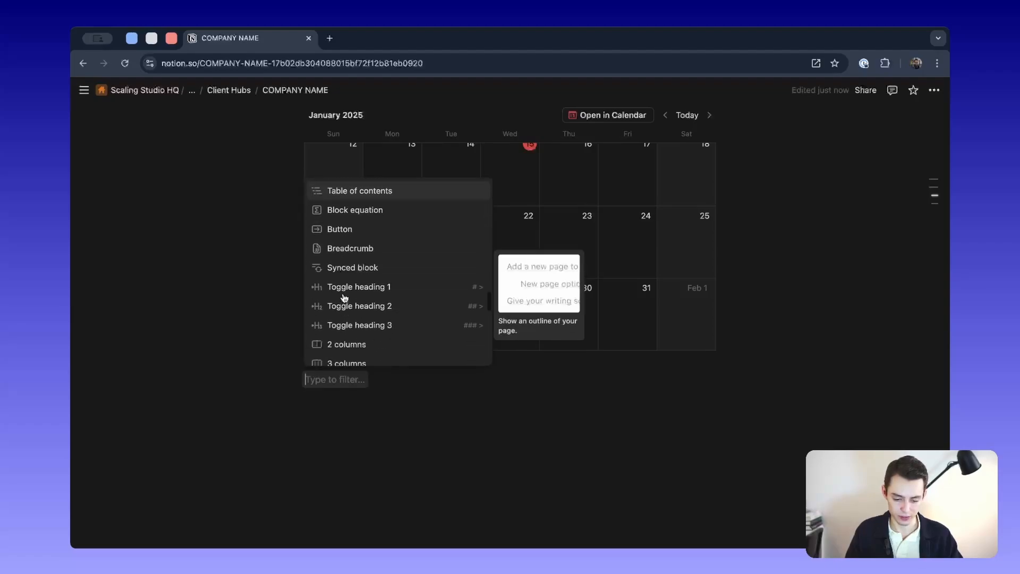
scroll(344, 298, "down", 8)
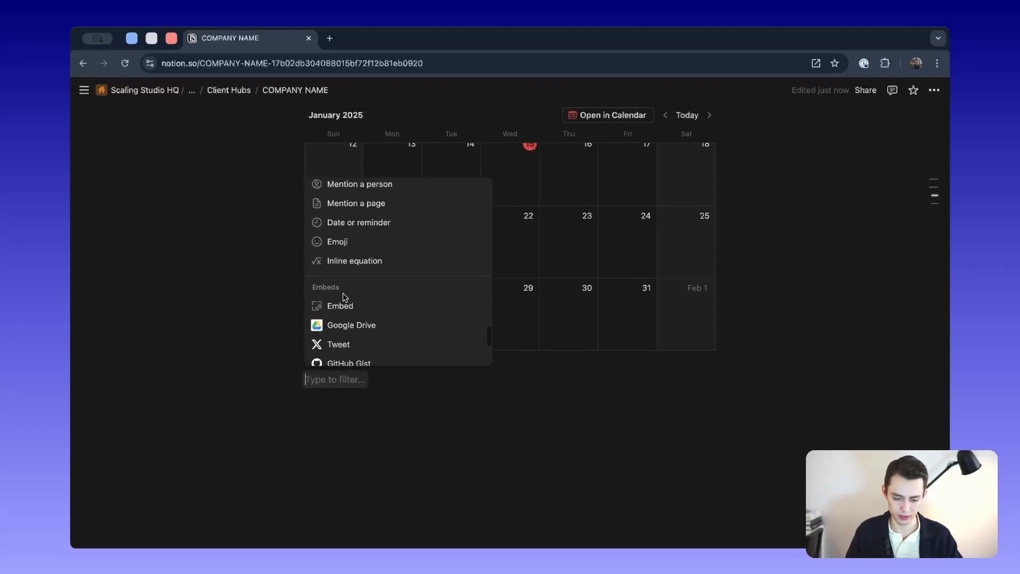
scroll(343, 295, "down", 3)
scroll(342, 296, "up", 20)
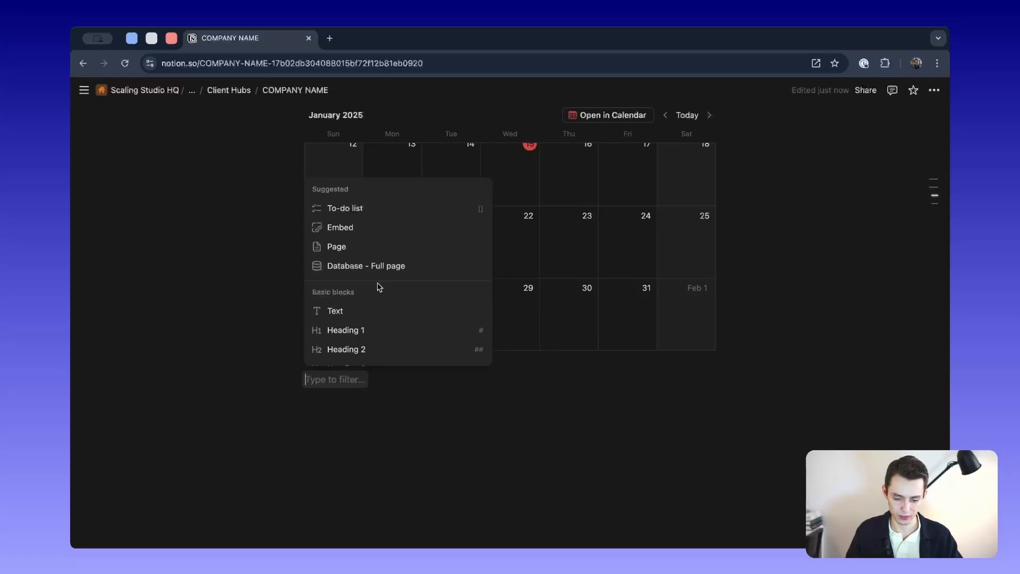
scroll(379, 287, "down", 5)
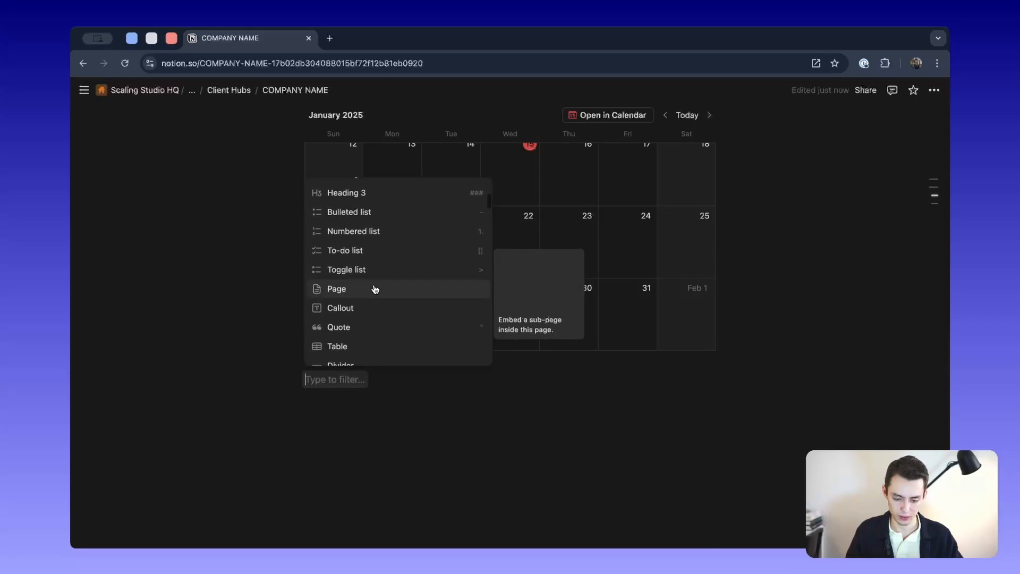
Turn the new line into a toggle titled 'book a call'.
left_click(370, 270)
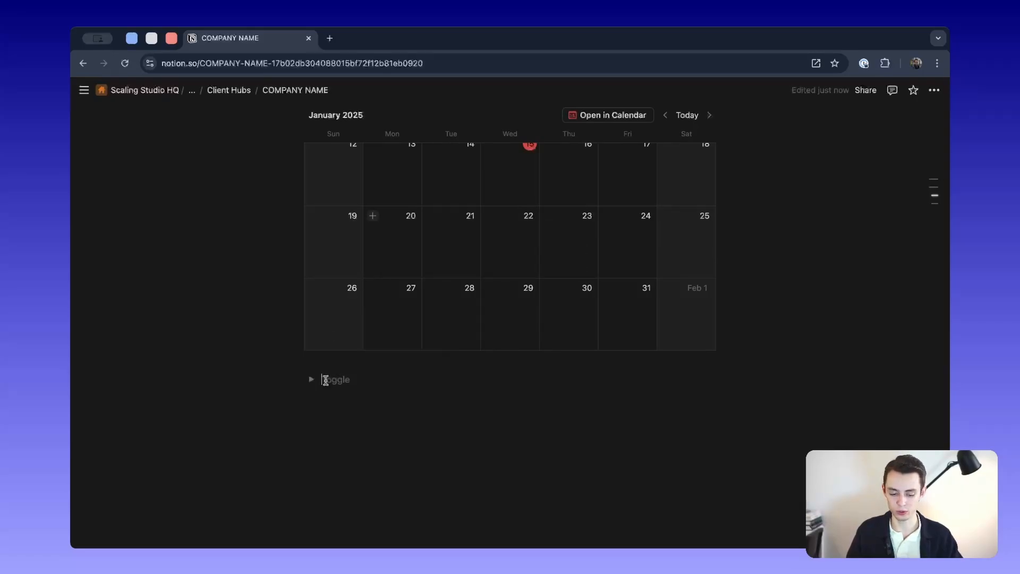
key("BackSpace")
type(">")
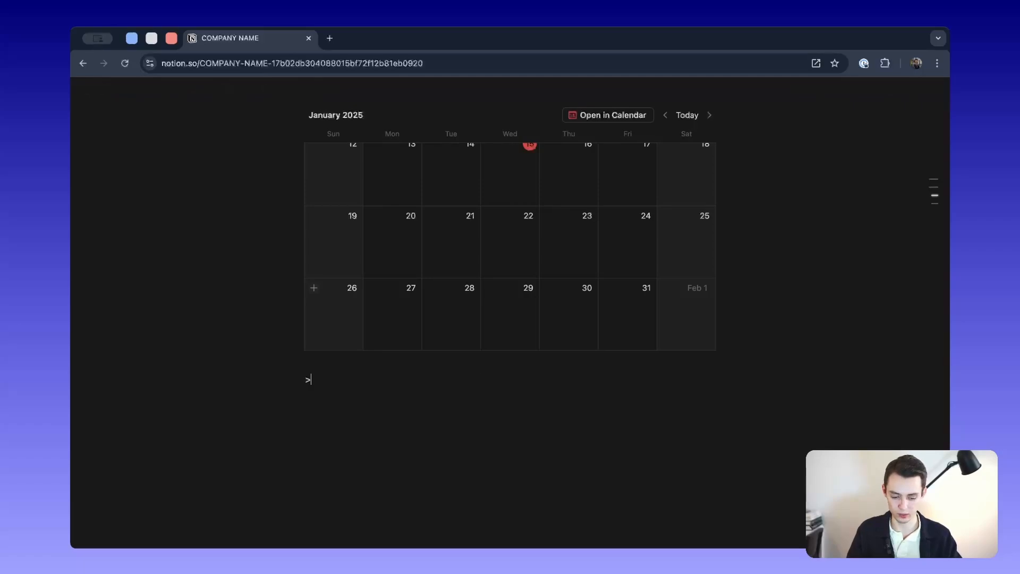
key("BackSpace")
type(">")
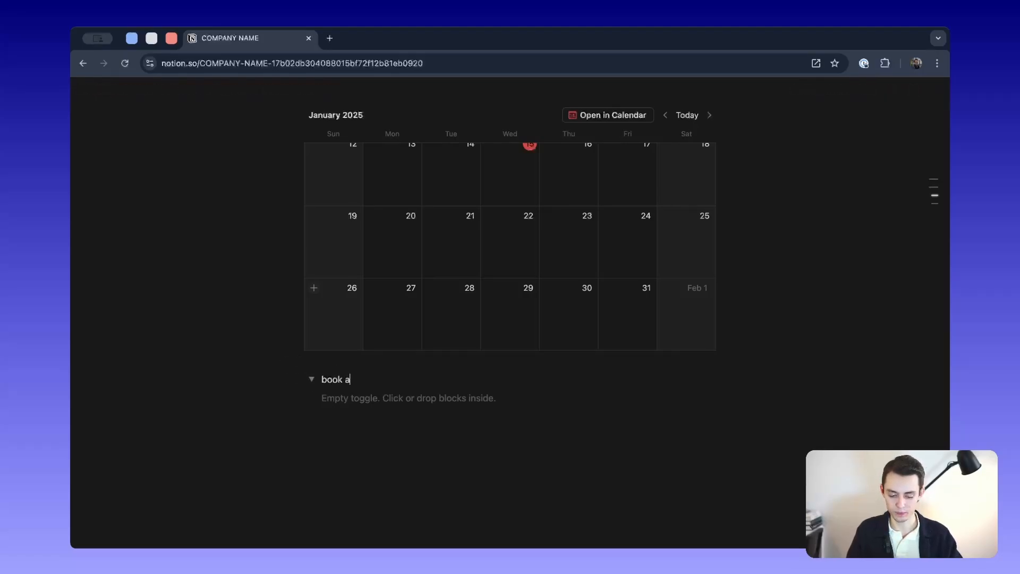
Add an Embed block inside the toggle and leave its link field empty.
left_click(370, 398)
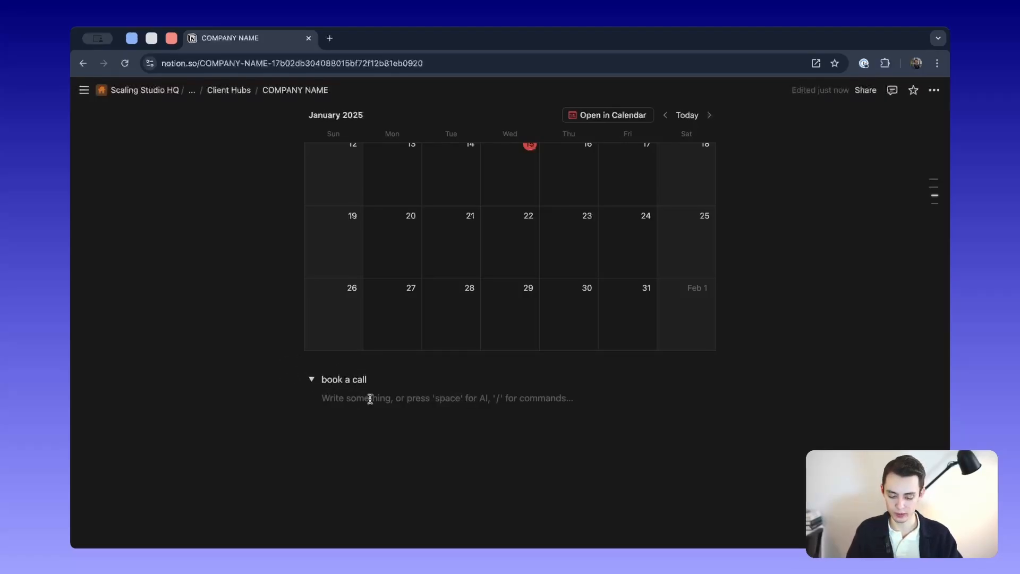
type("/emb")
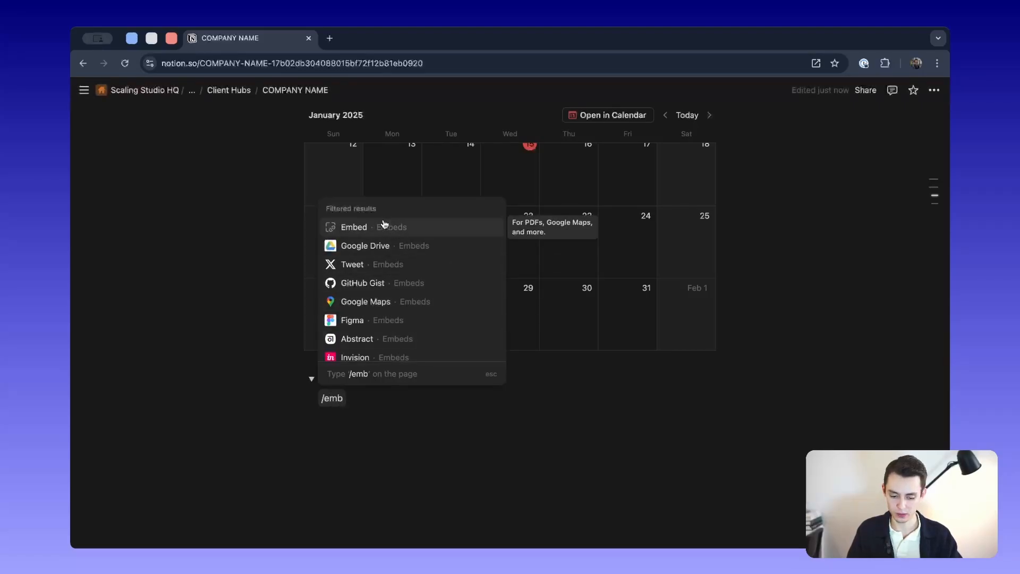
left_click(401, 226)
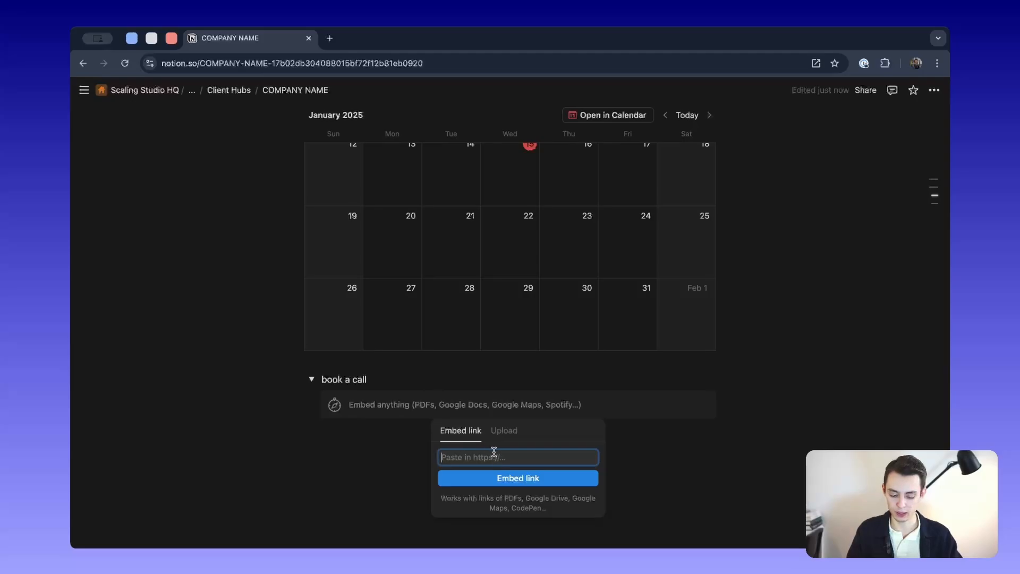
type("calen")
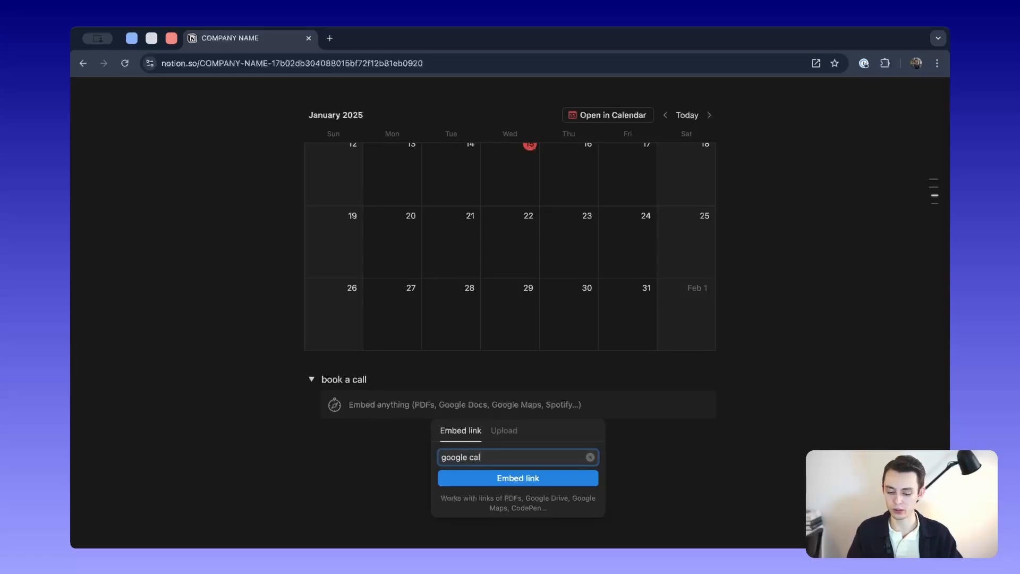
key("super+a")
key("BackSpace")
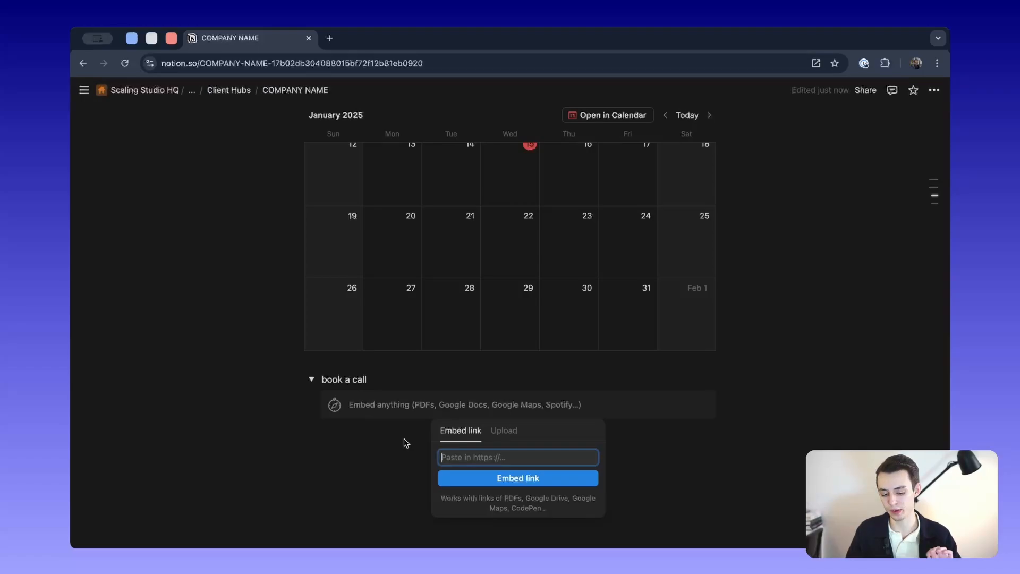
Close the embed link box and collapse the 'book a call' toggle.
left_click(407, 442)
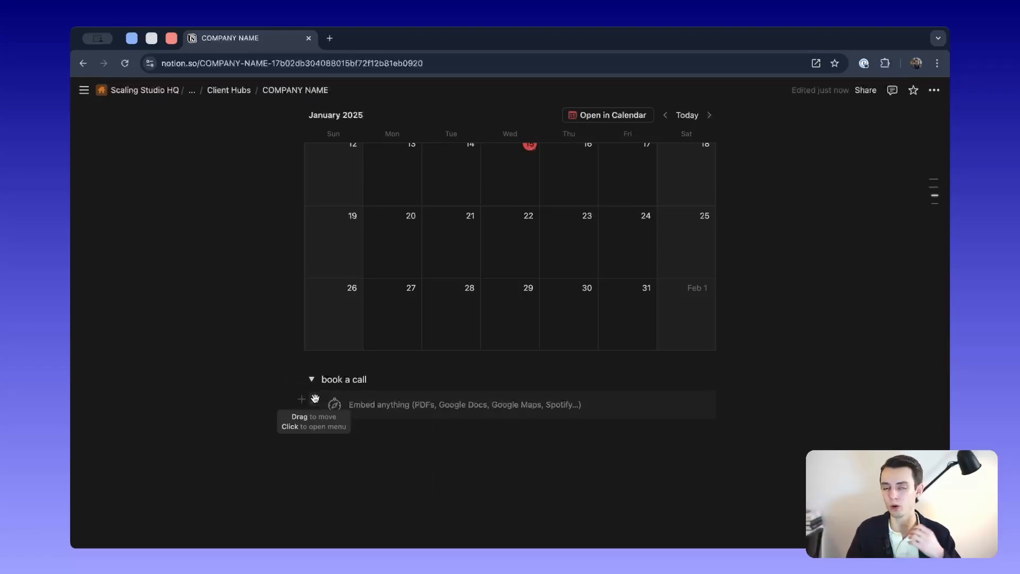
left_click(315, 398)
key("Escape")
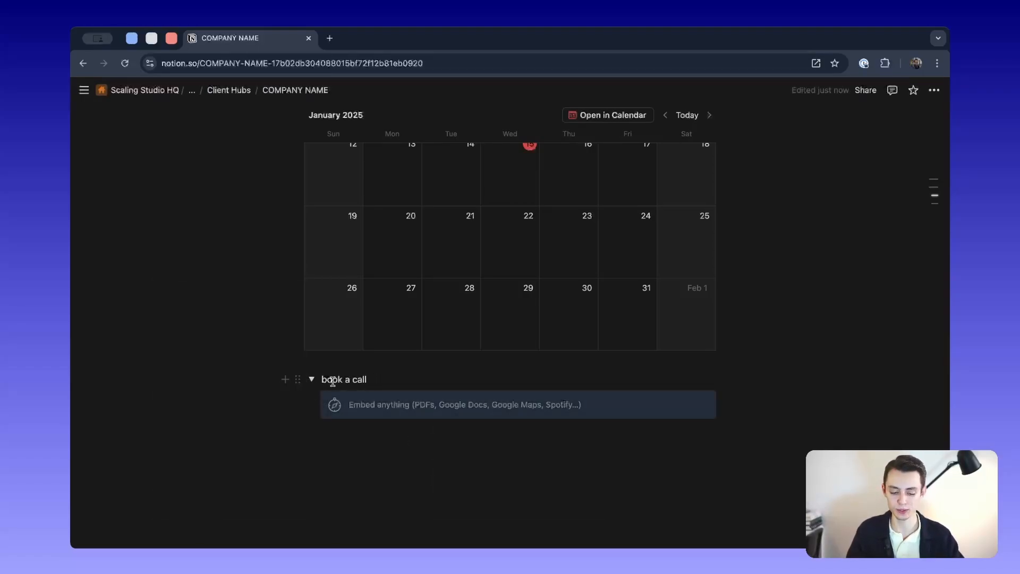
left_click(309, 379)
left_click(312, 379)
left_click(314, 380)
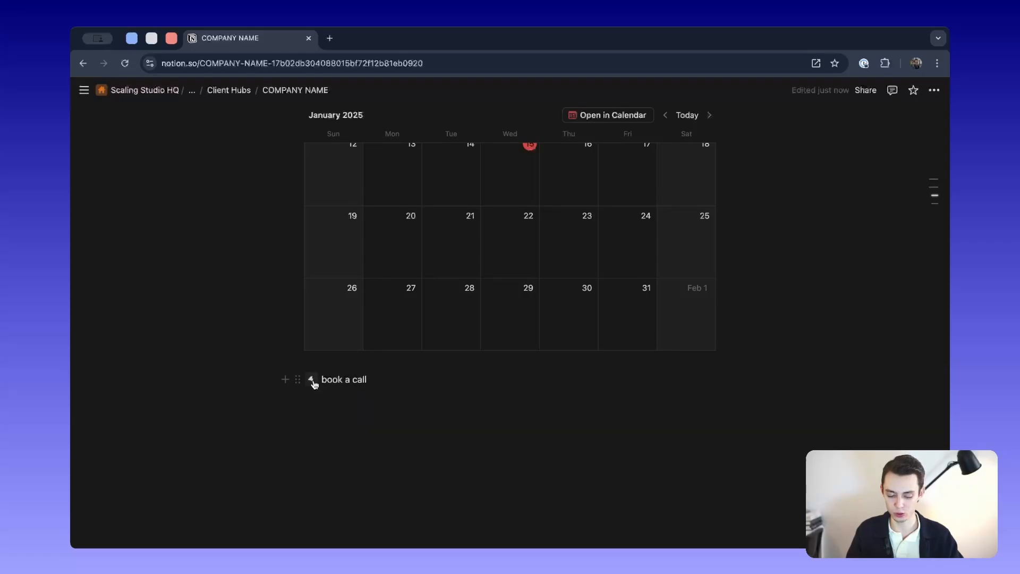
triple_click(333, 379)
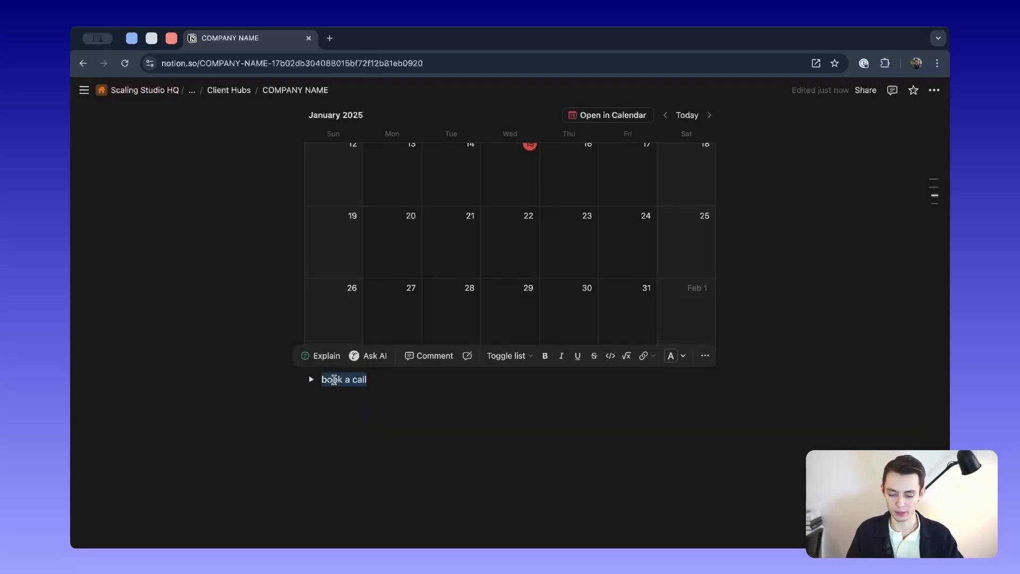
left_click(299, 380)
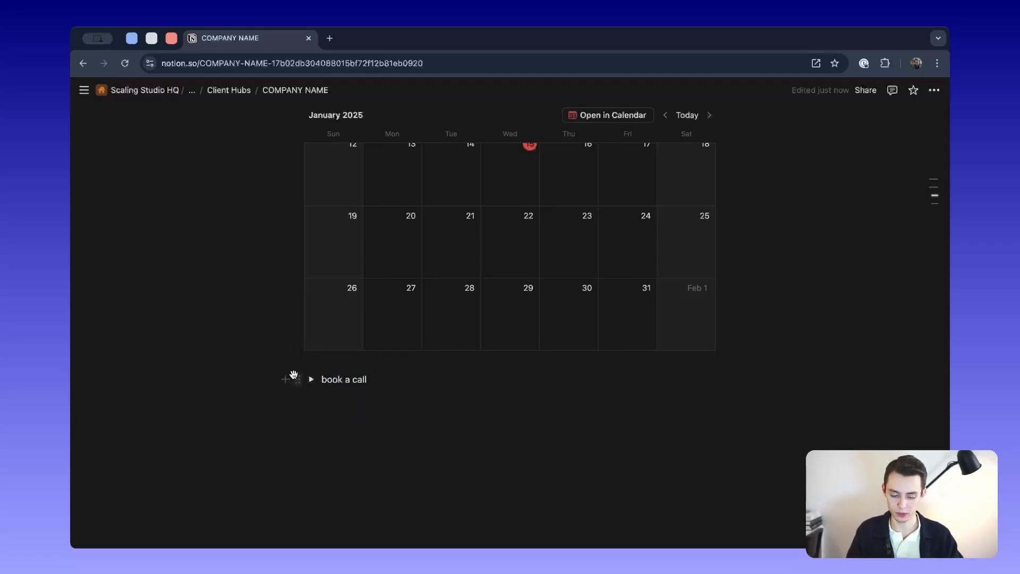
Give the 'book a call' toggle a Blue background.
left_click(296, 378)
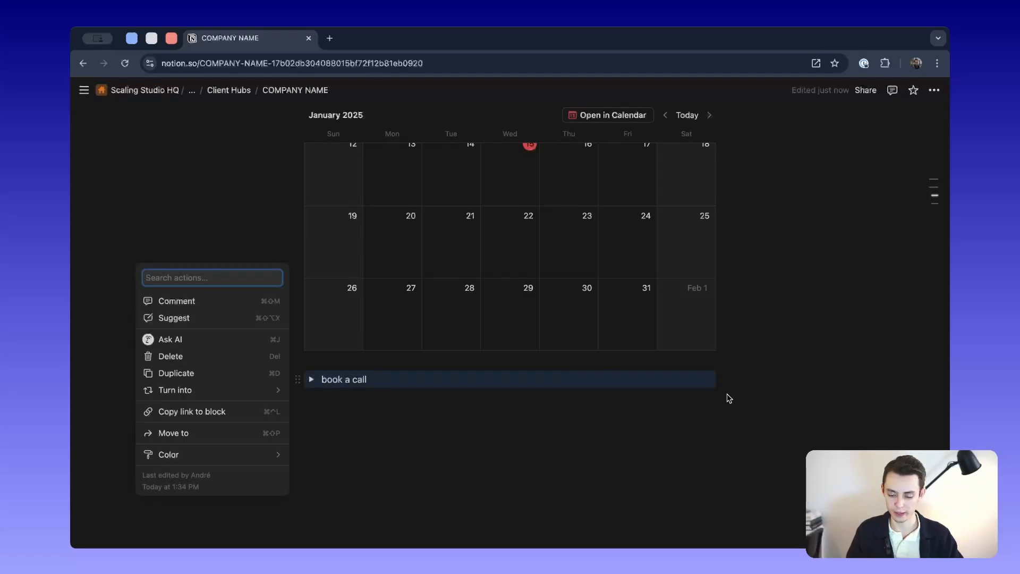
mouse_move(212, 454)
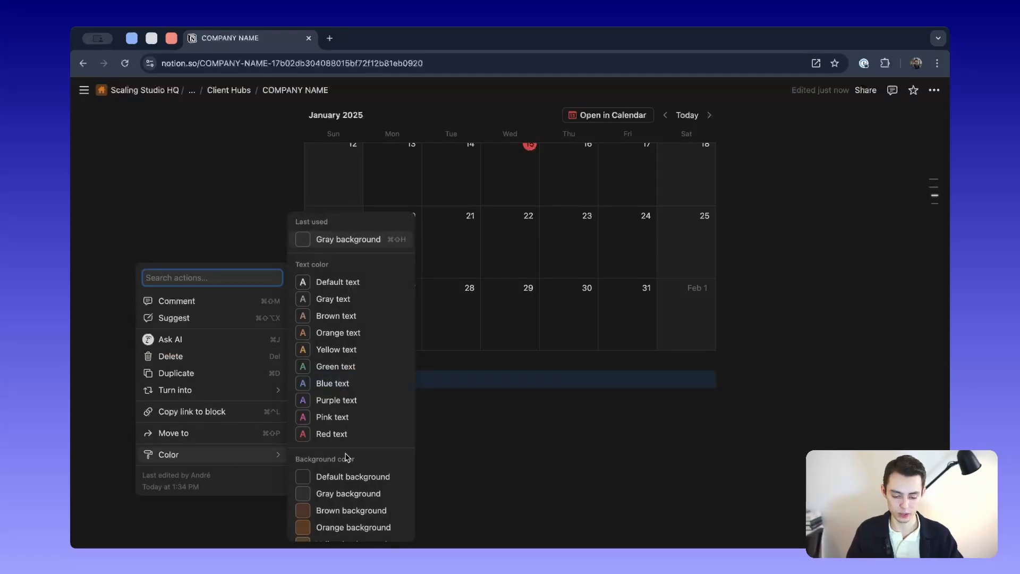
scroll(345, 456, "down", 1)
left_click(340, 489)
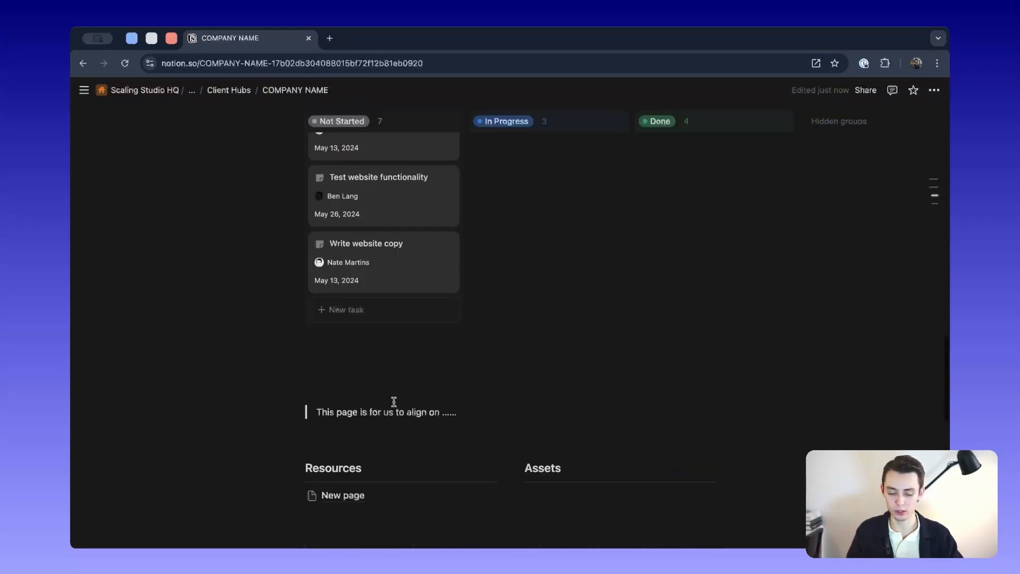
Drag-select the Projects database block, deselect it, then select its three project cards.
scroll(393, 404, "up", 20)
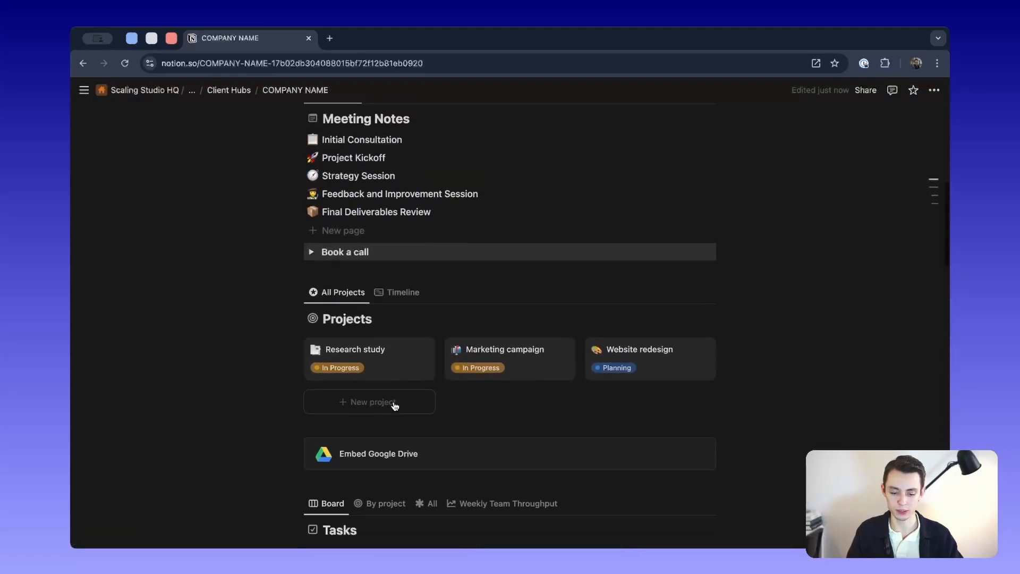
scroll(412, 275, "down", 2)
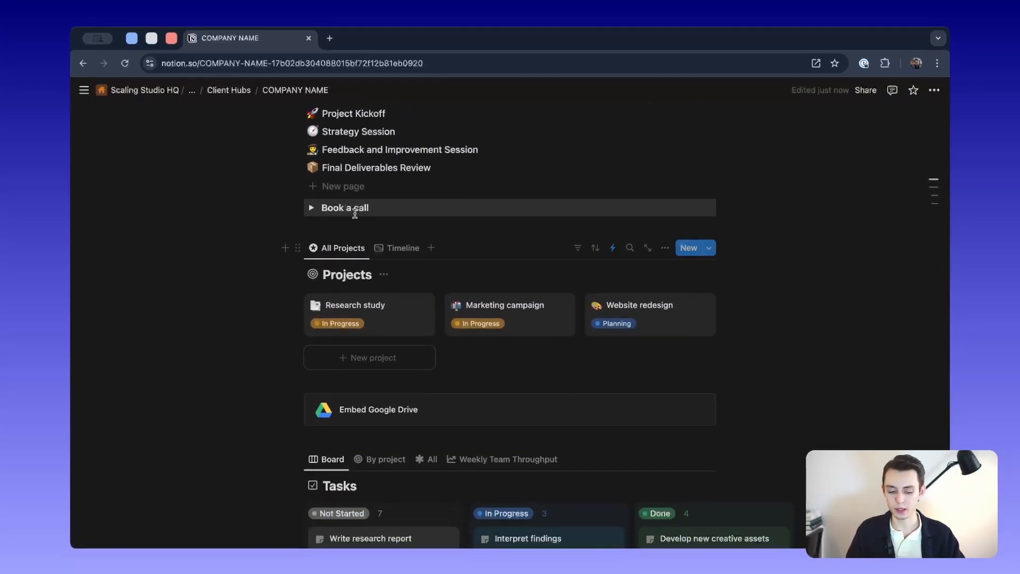
left_click_drag(201, 245, 518, 384)
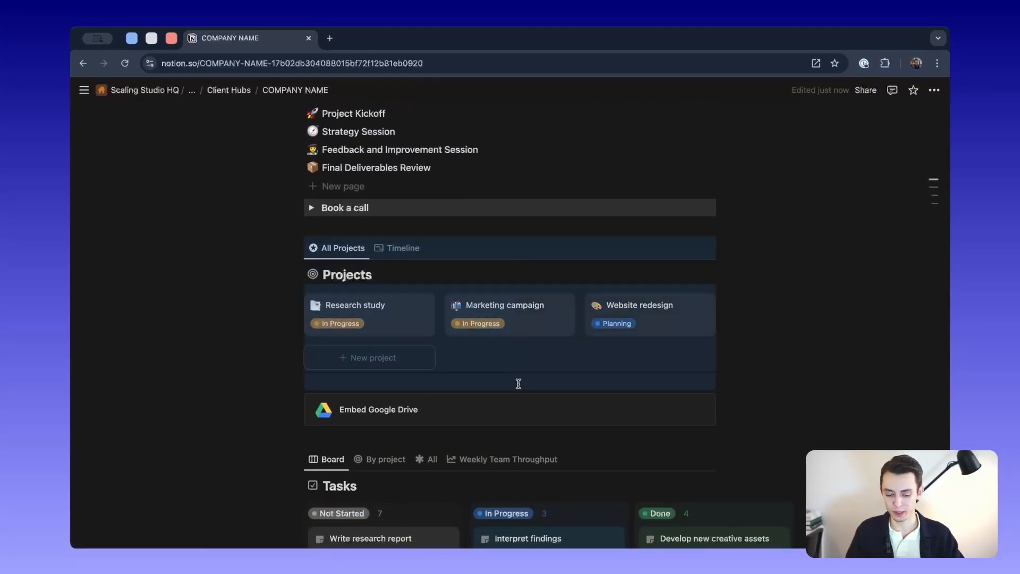
left_click(252, 278)
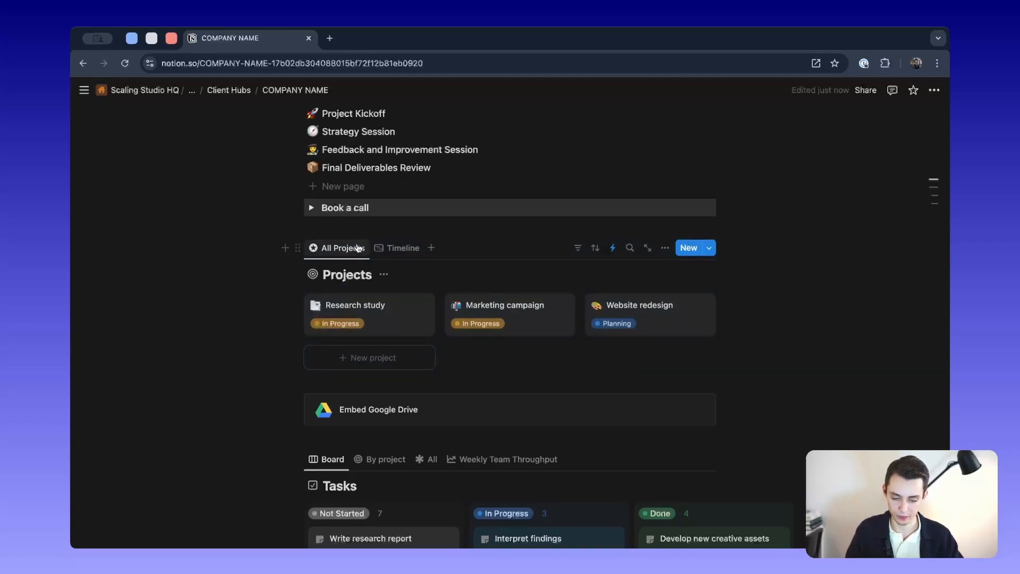
scroll(247, 193, "down", 2)
left_click_drag(200, 188, 639, 258)
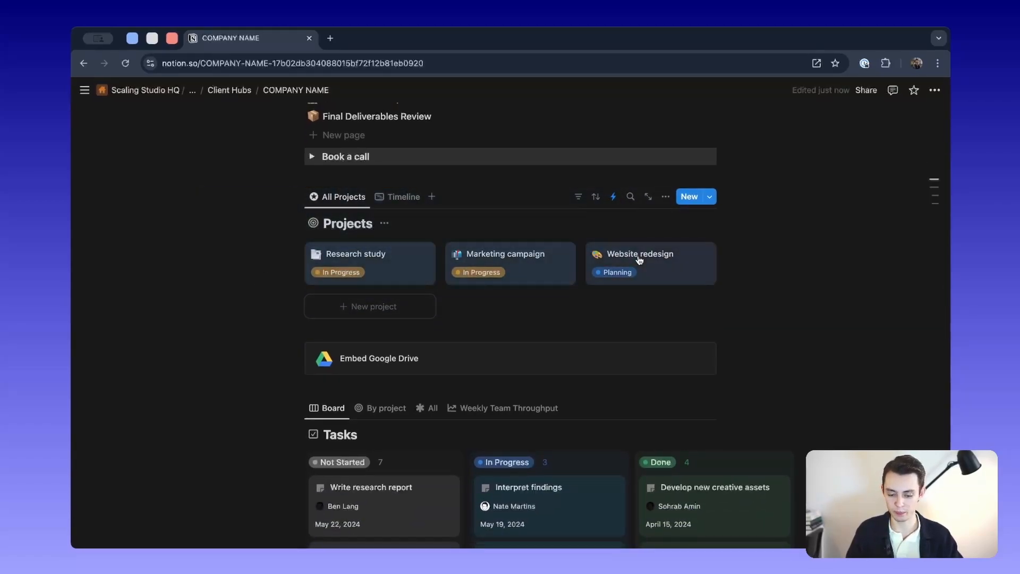
Open the Website redesign card in peek view, showing its Figma embed and empty Project tasks board.
left_click(826, 269)
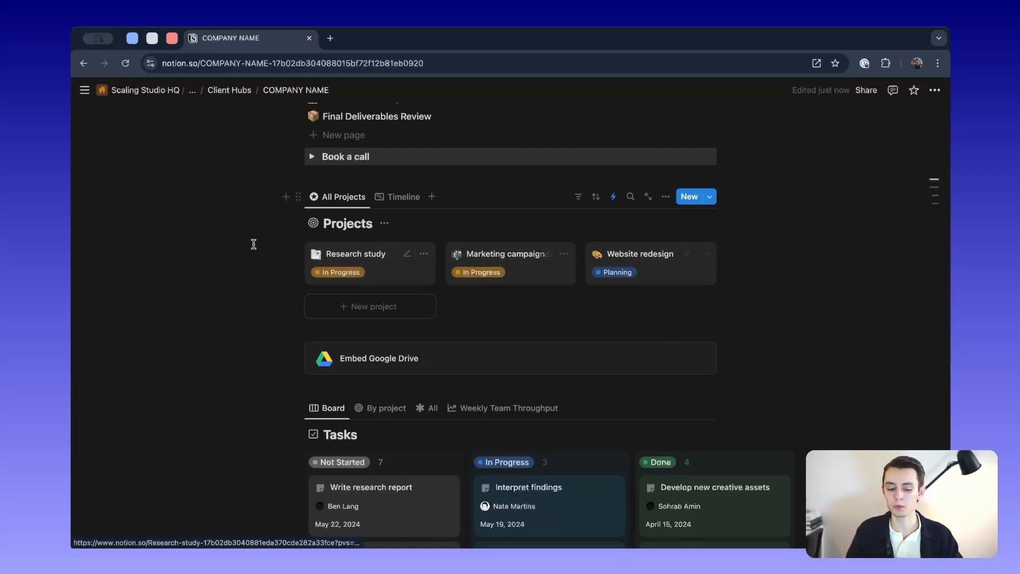
scroll(398, 296, "down", 5)
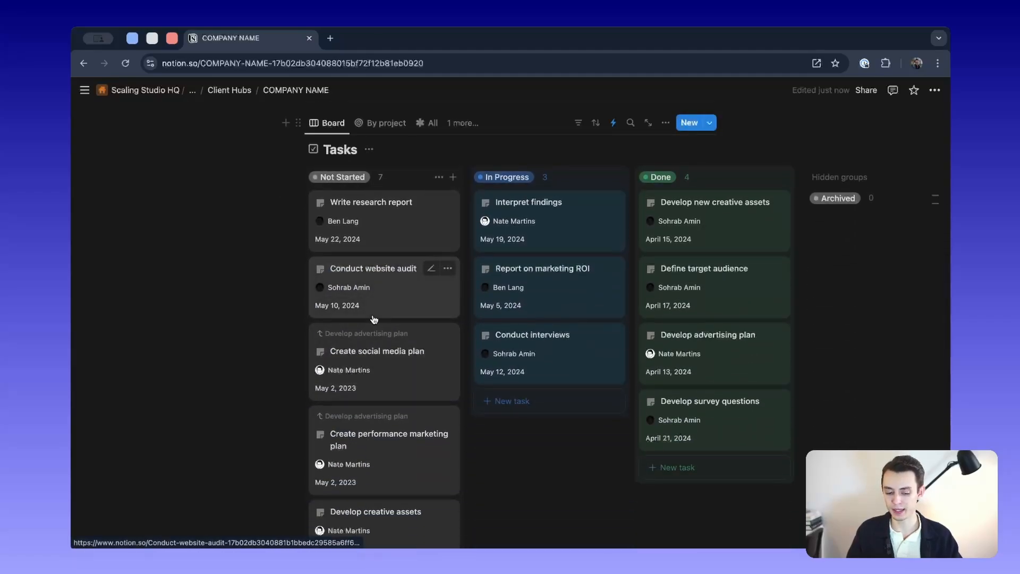
scroll(374, 319, "up", 5)
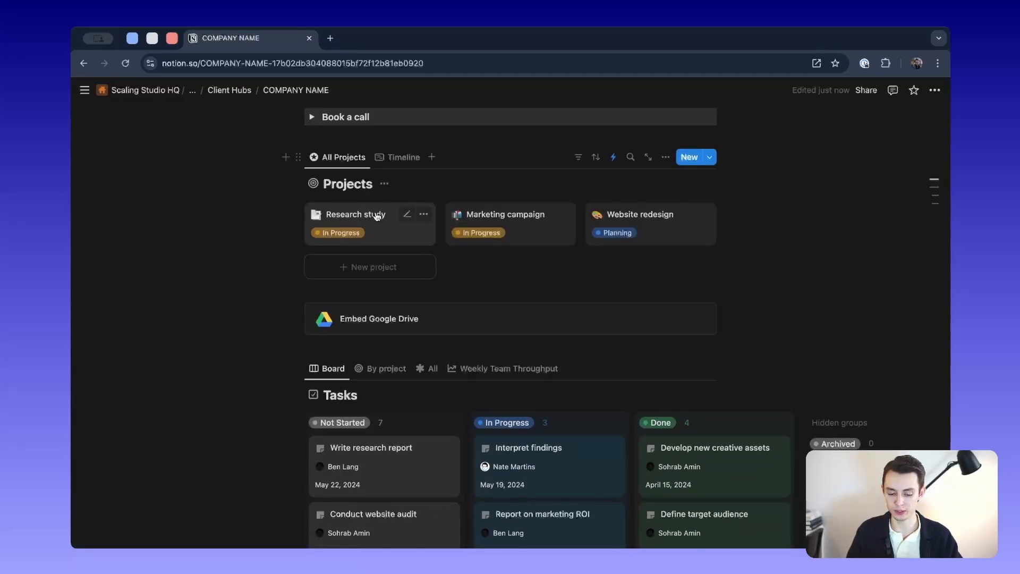
left_click(641, 219)
scroll(480, 318, "down", 6)
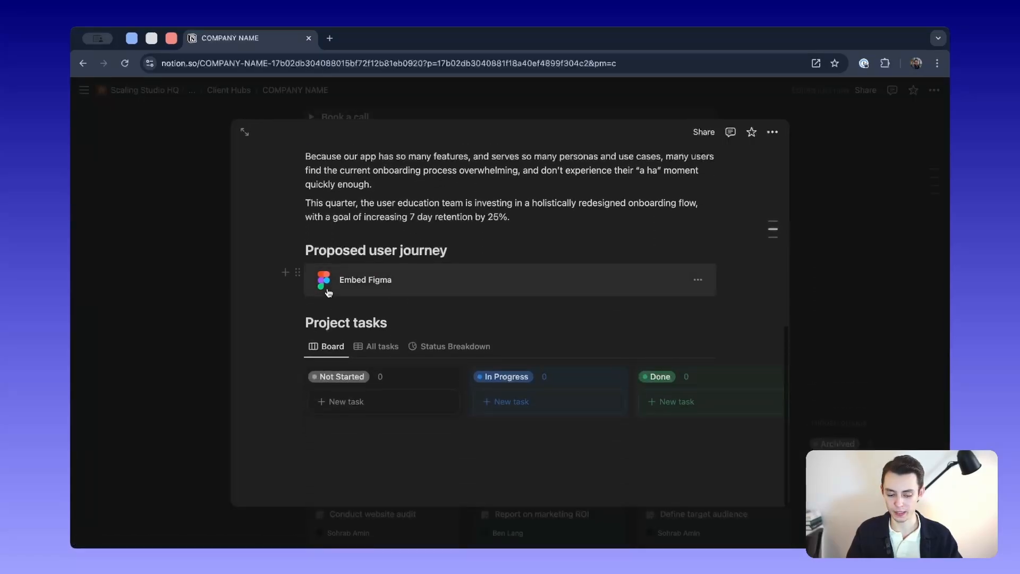
Add a Not Started task titled 'map the flows' to Project tasks and close its page.
left_click(680, 346)
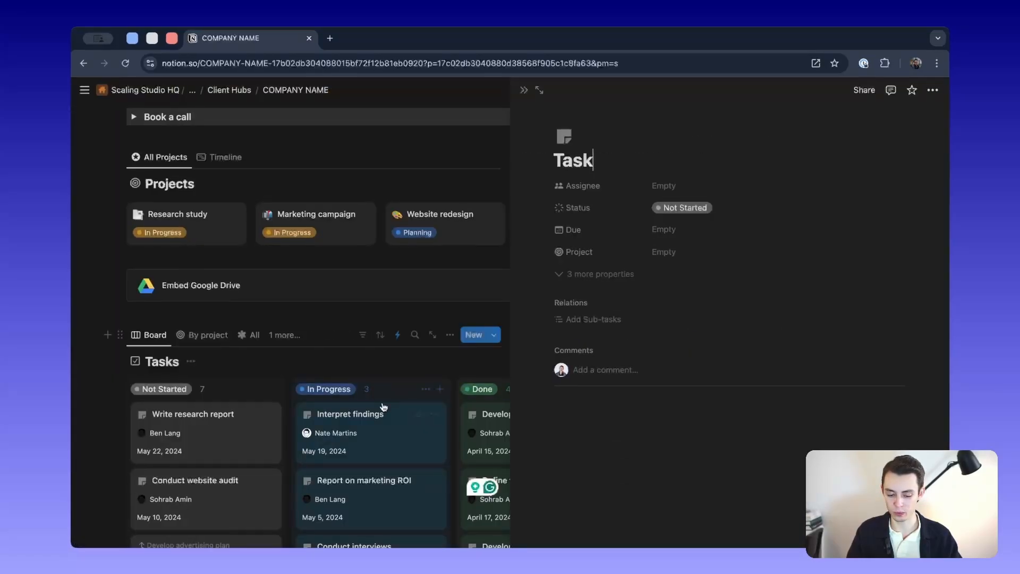
left_click_drag(596, 186, 553, 185)
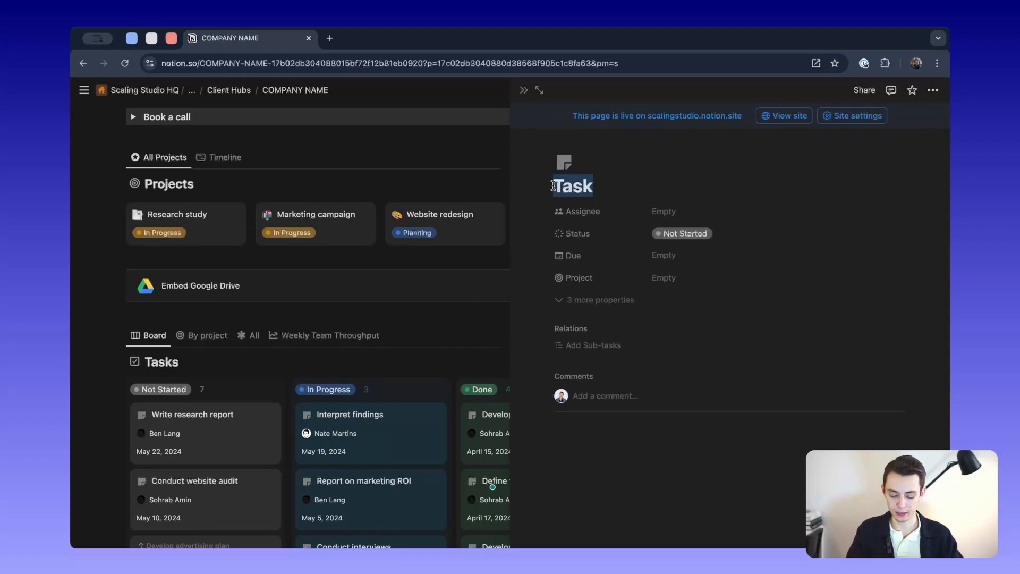
type("map the flow")
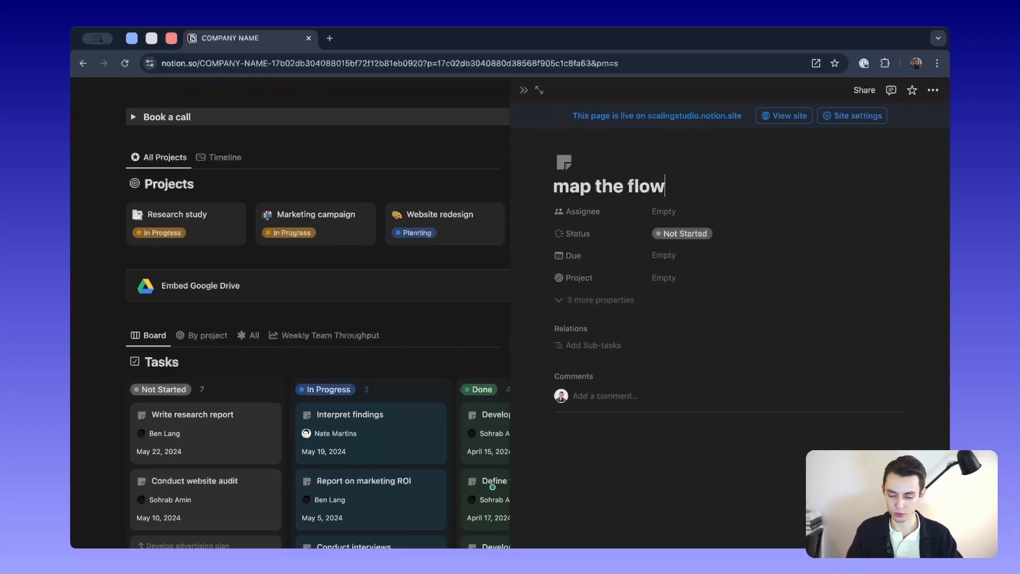
type("s")
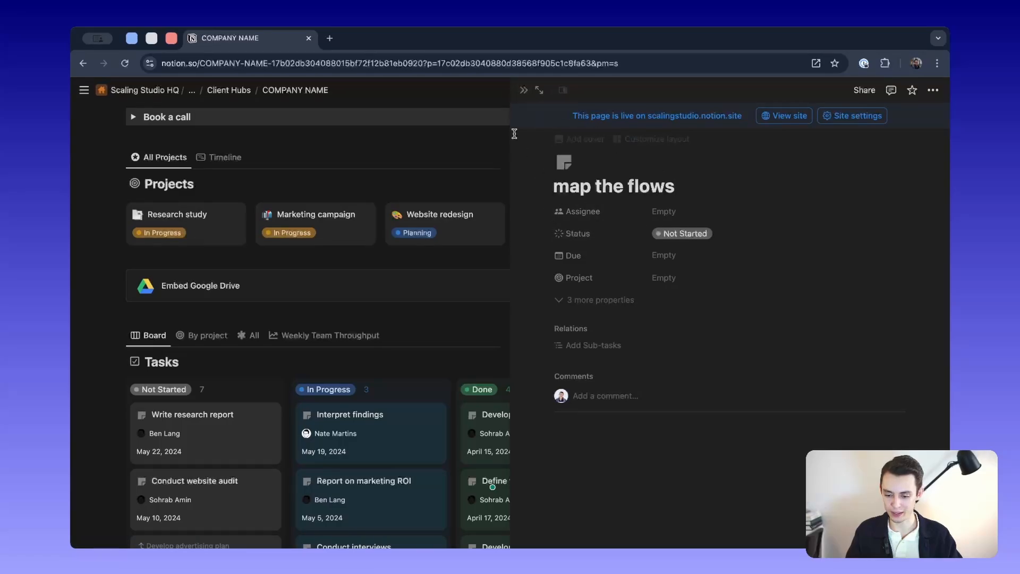
left_click(523, 91)
scroll(600, 424, "up", 3)
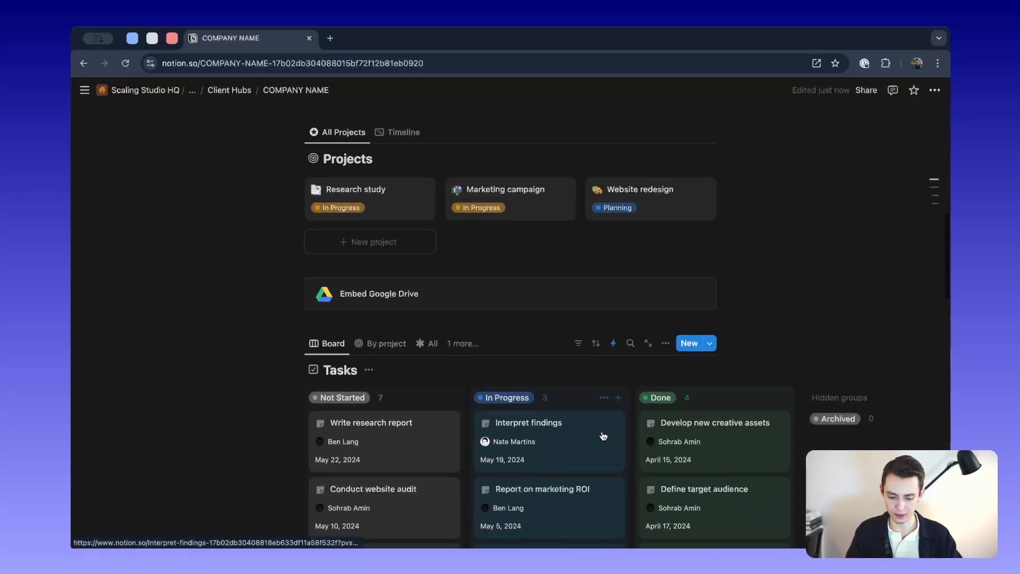
Open Website redesign and create, then close, a new Not Started task.
left_click(628, 319)
scroll(458, 373, "down", 5)
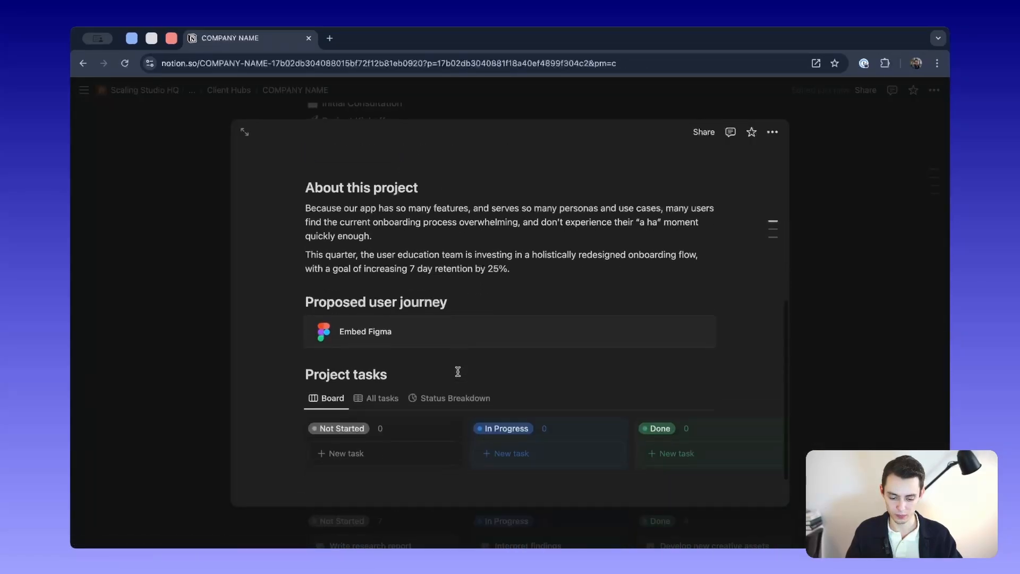
scroll(485, 398, "right", 3)
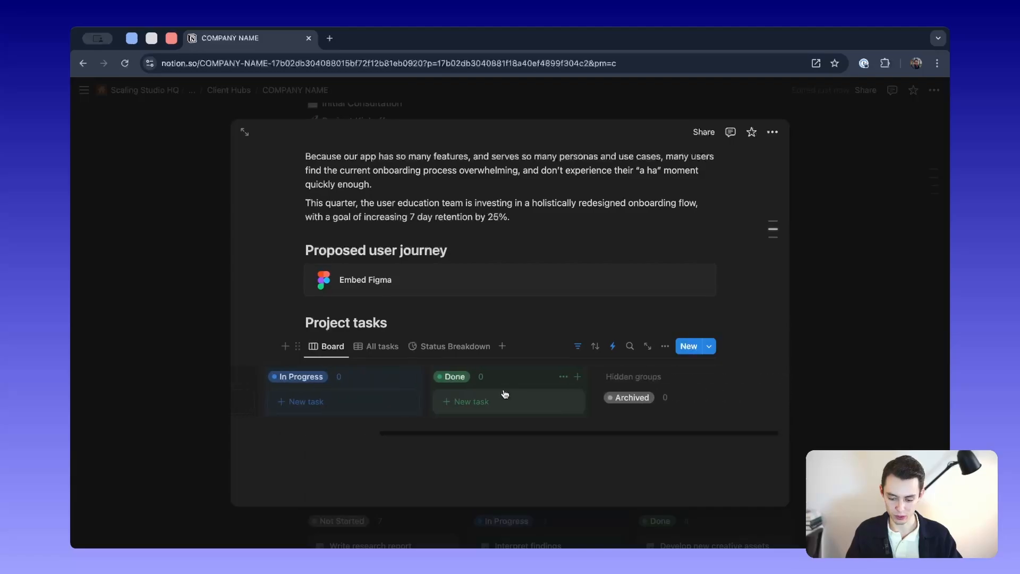
scroll(503, 394, "left", 3)
left_click(346, 402)
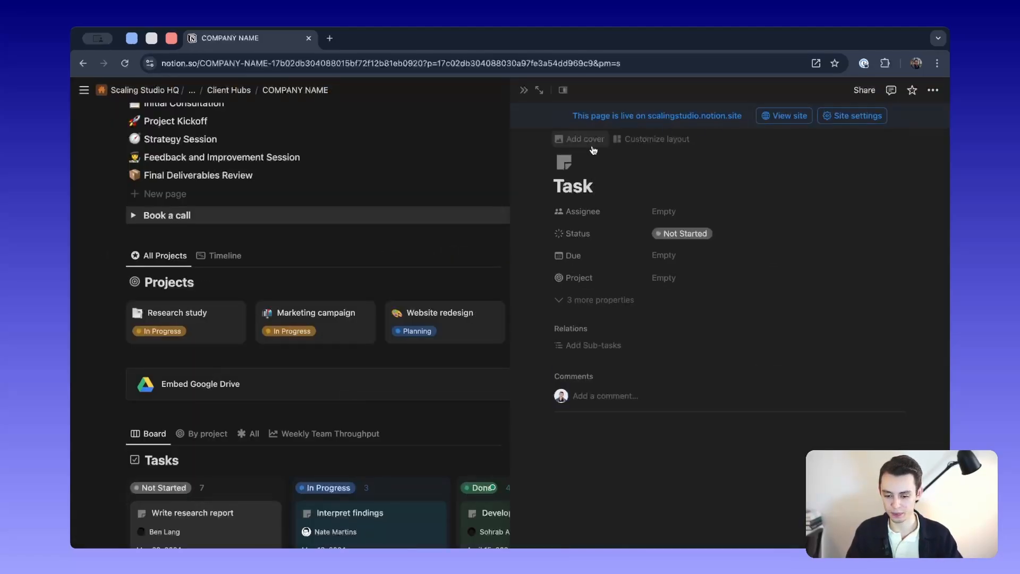
left_click(523, 90)
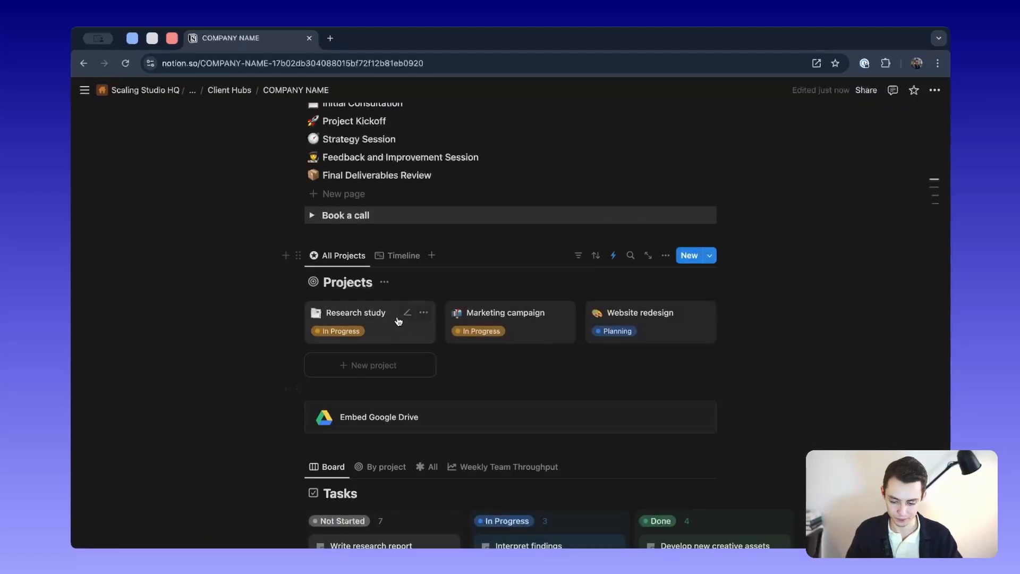
Add a new blank inline board titled Tasks below Project tasks on Website redesign, then close it.
left_click(610, 314)
scroll(360, 309, "down", 8)
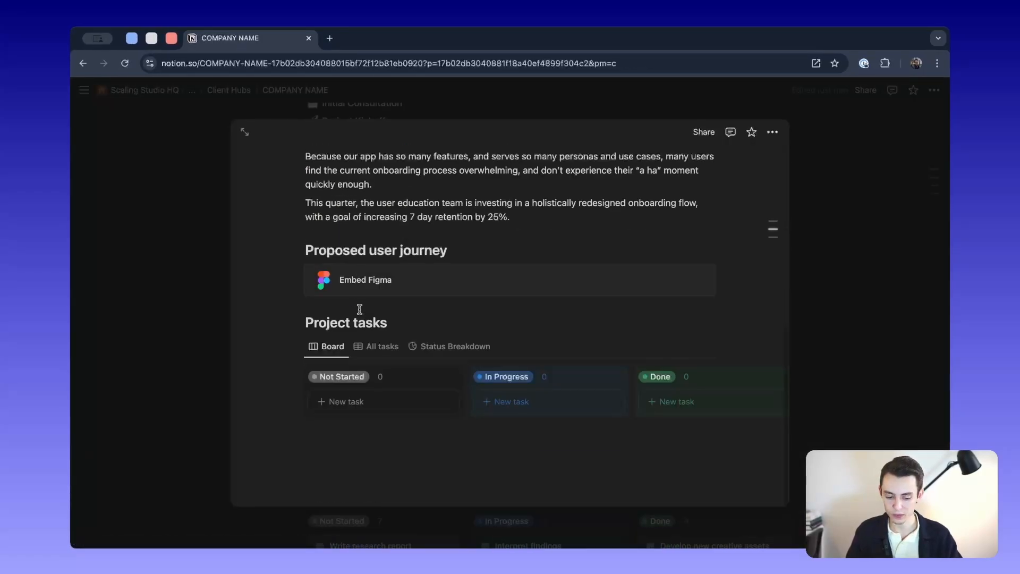
left_click(343, 478)
type("/")
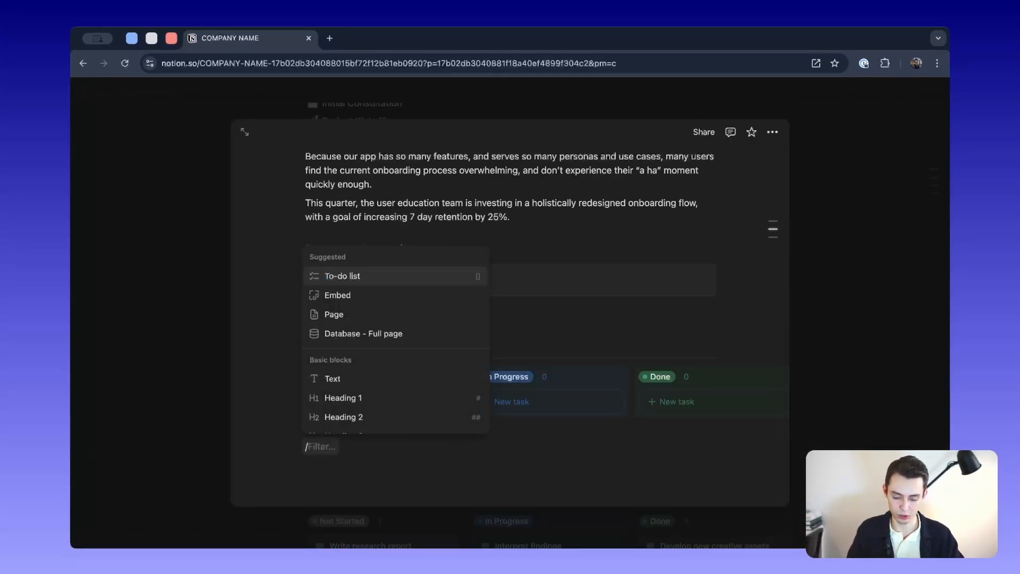
type("data")
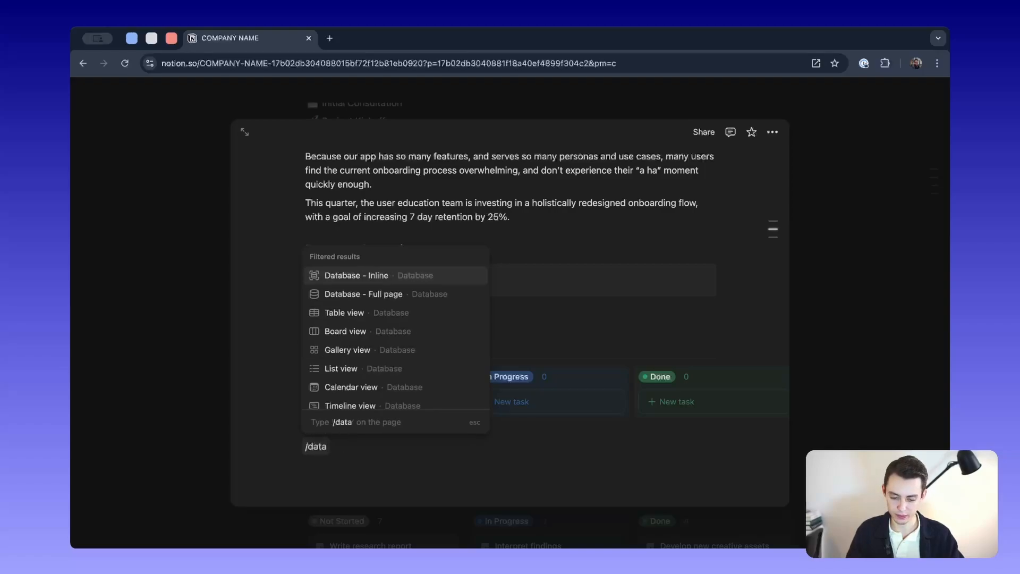
key("Down")
key("Down")
key("Down")
key("Return")
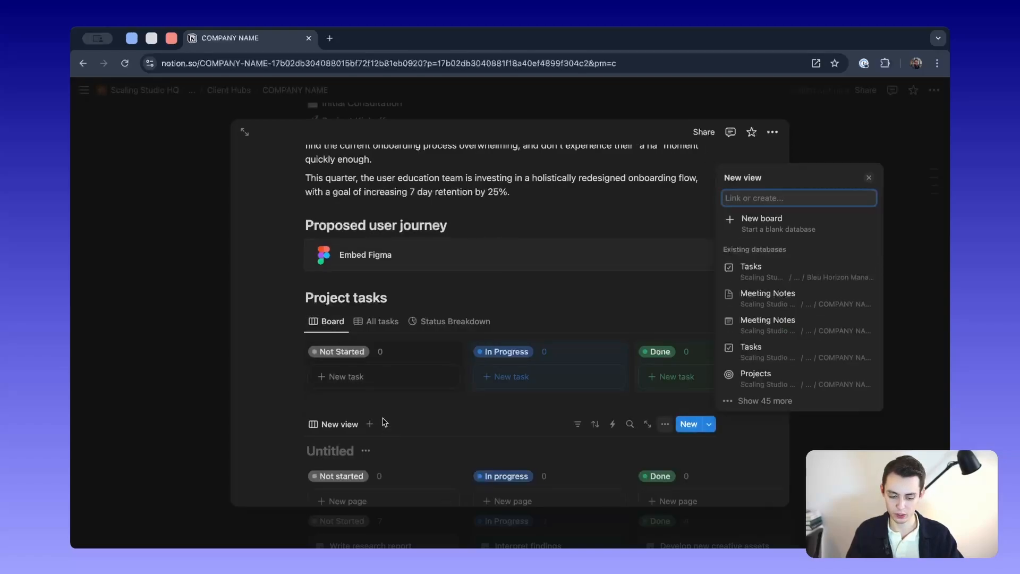
left_click(321, 396)
scroll(321, 398, "down", 2)
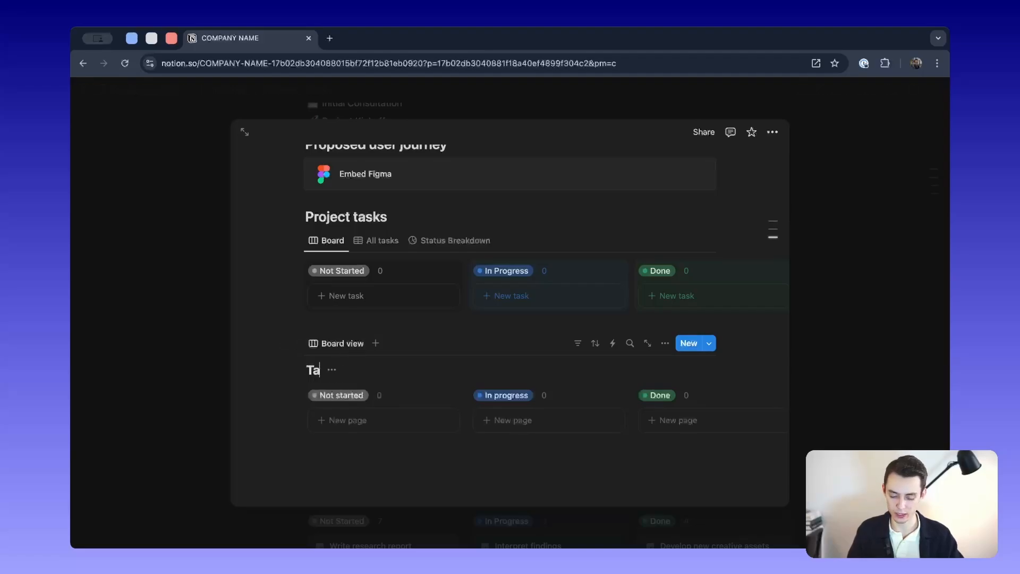
left_click(194, 371)
scroll(420, 348, "down", 5)
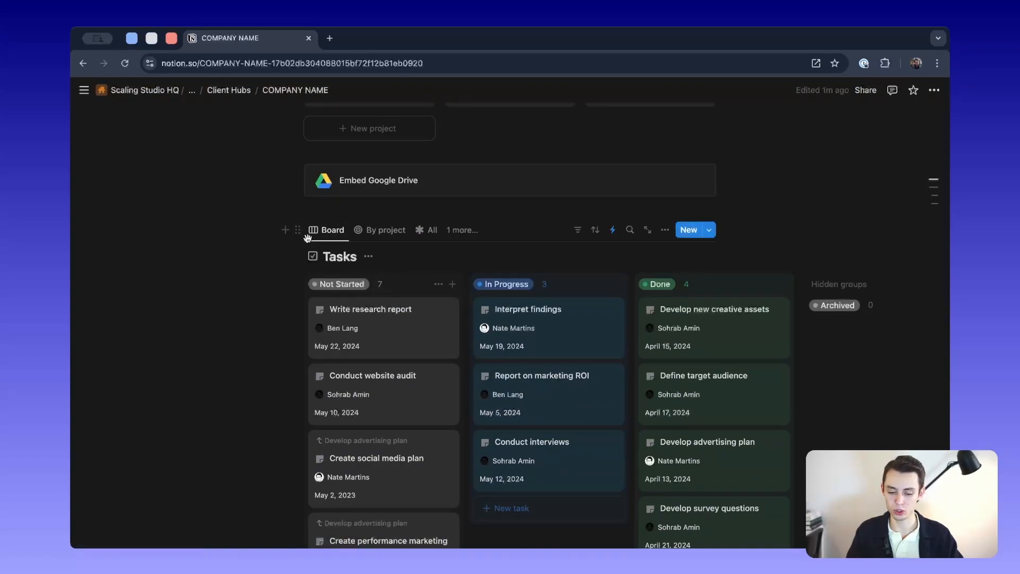
scroll(375, 324, "up", 3)
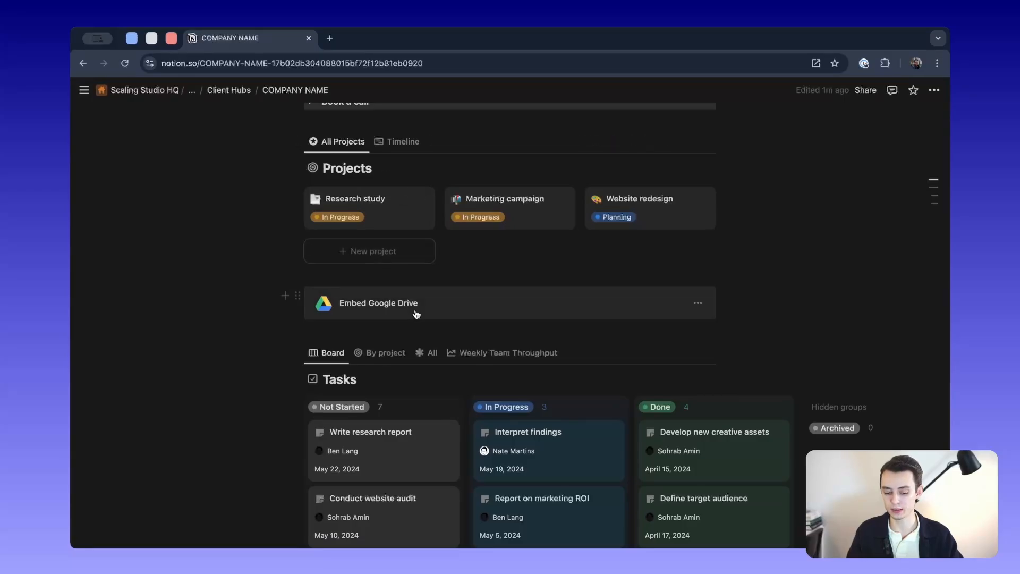
Open the Website redesign page and add a Name filter rule to its new Tasks board.
left_click(619, 199)
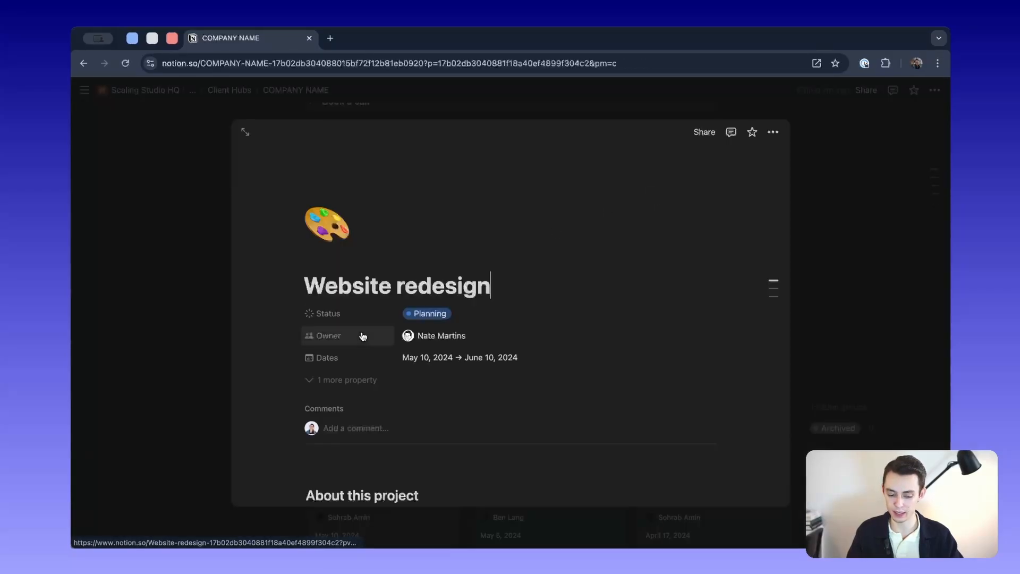
scroll(364, 334, "down", 10)
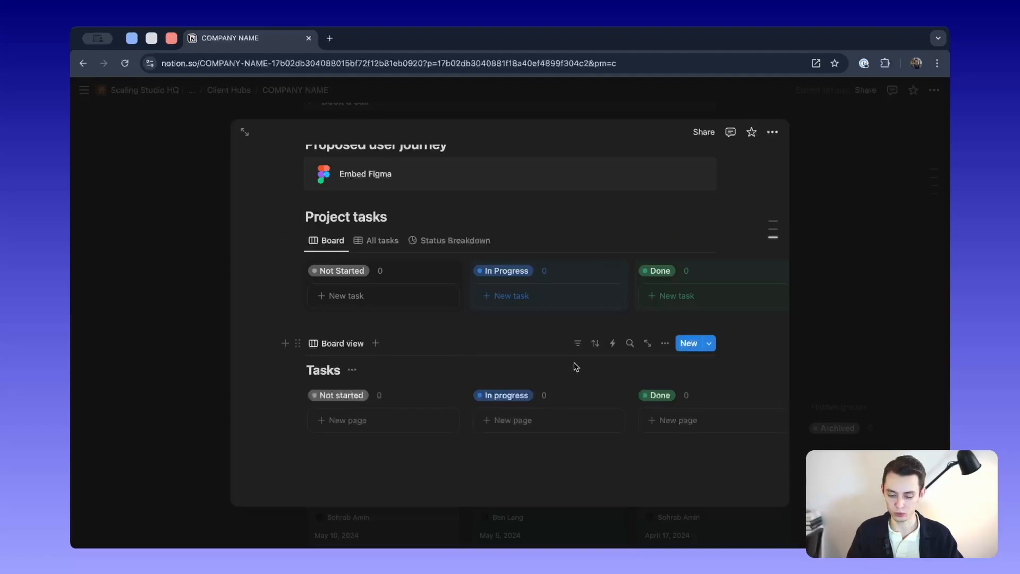
left_click(578, 344)
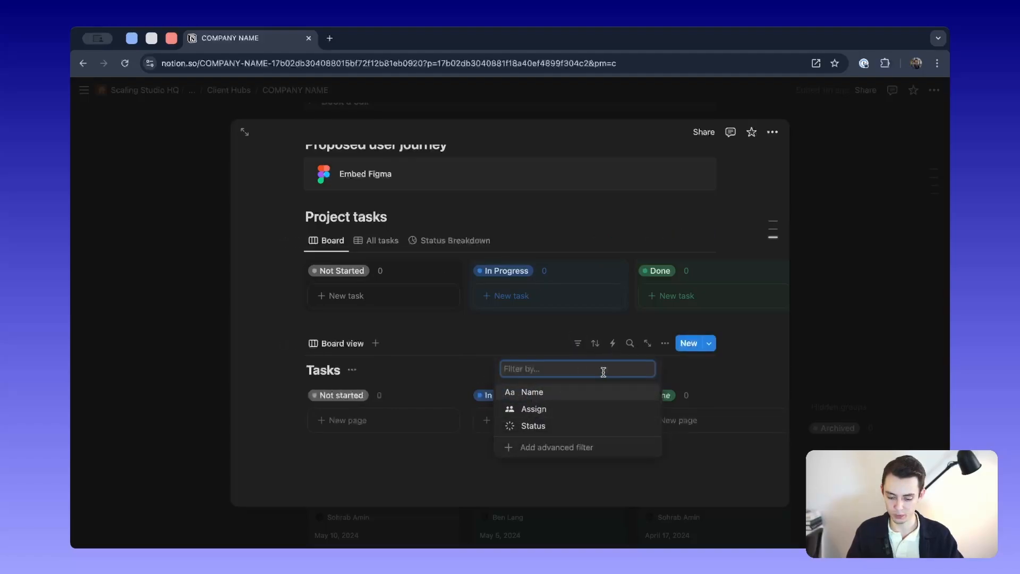
left_click(566, 447)
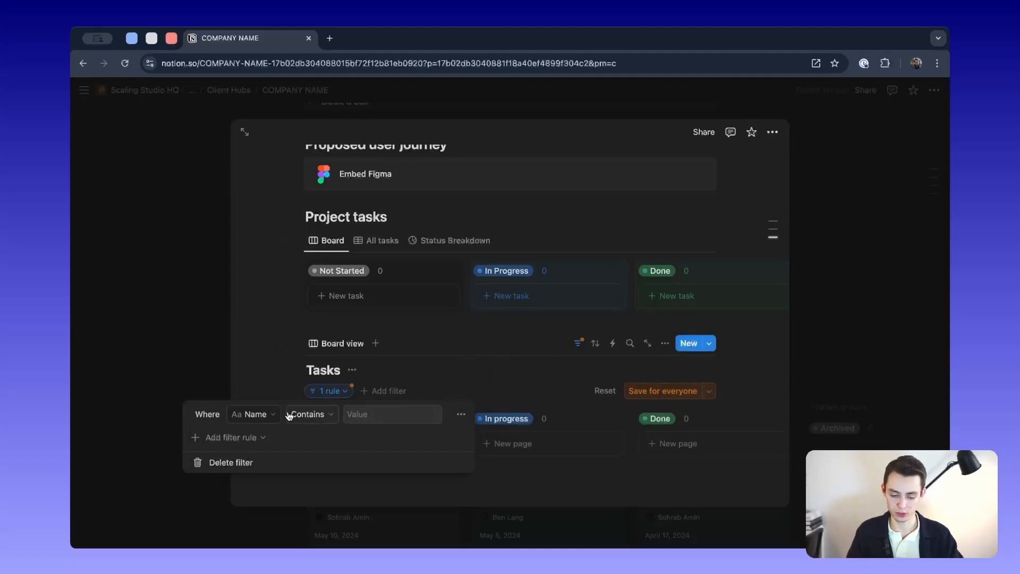
left_click(256, 413)
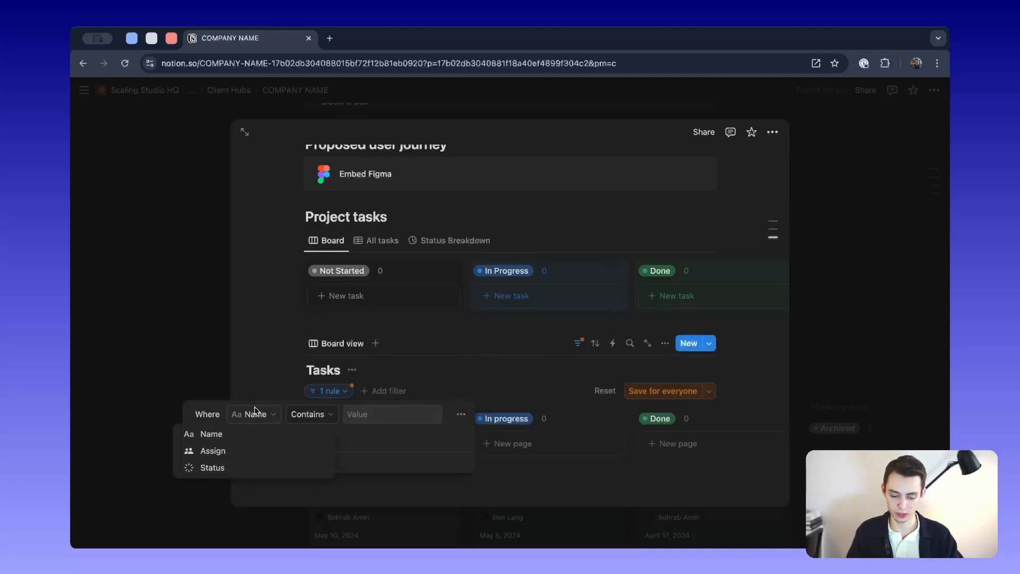
left_click(550, 389)
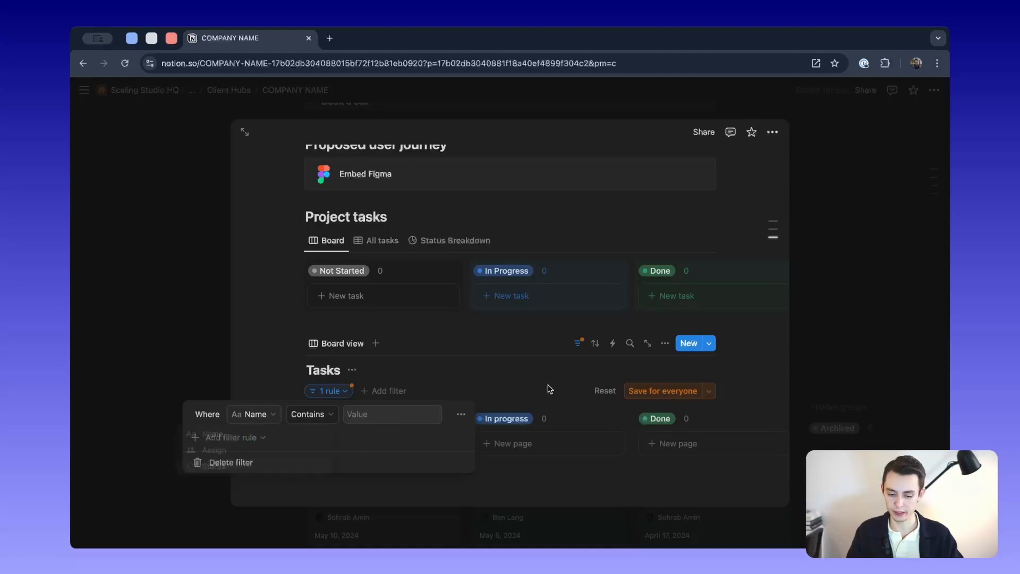
Set the Name filter condition to Is with the value 'project name'.
left_click(461, 414)
left_click(373, 420)
left_click(254, 413)
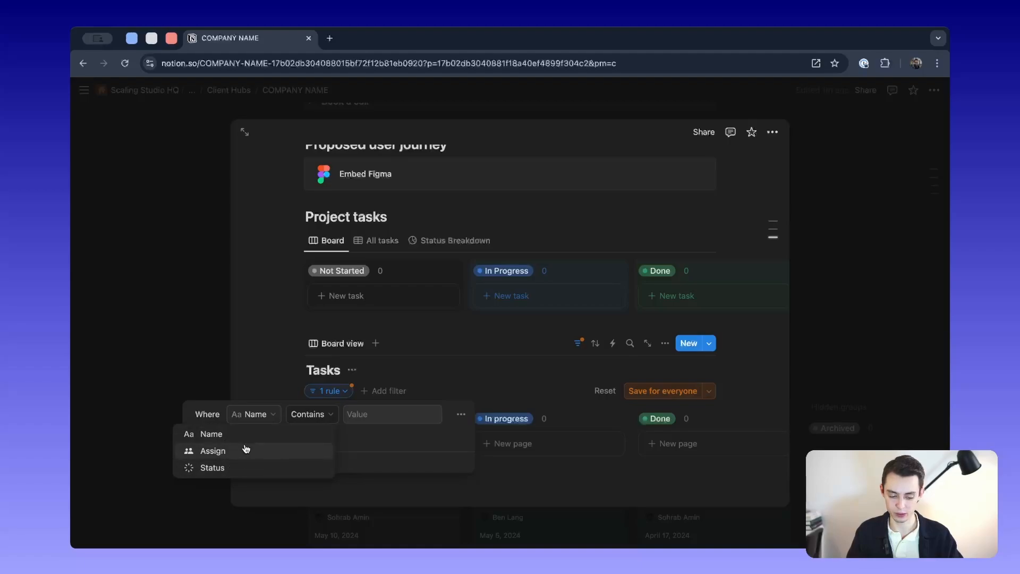
left_click(211, 433)
left_click(312, 414)
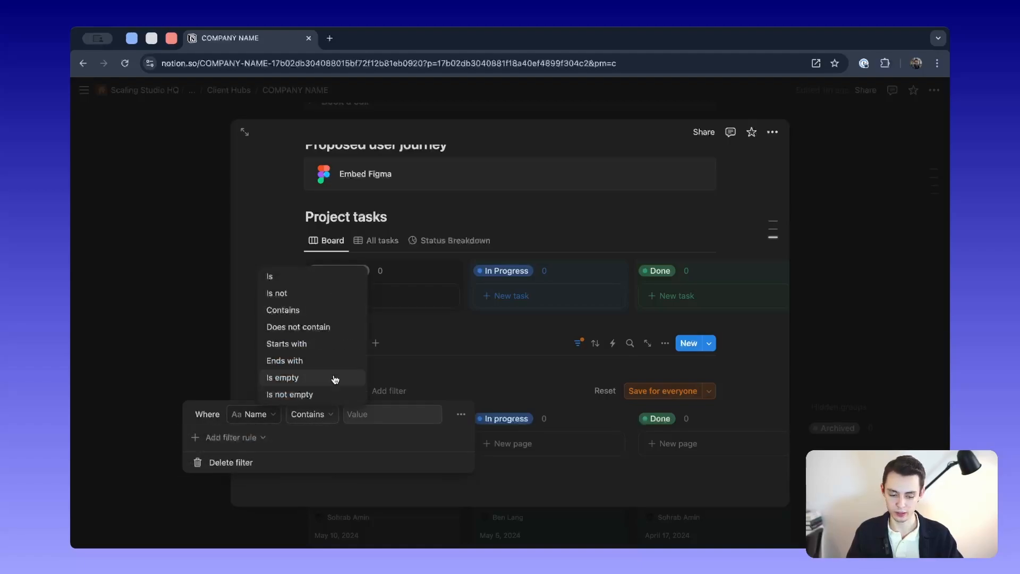
left_click(294, 279)
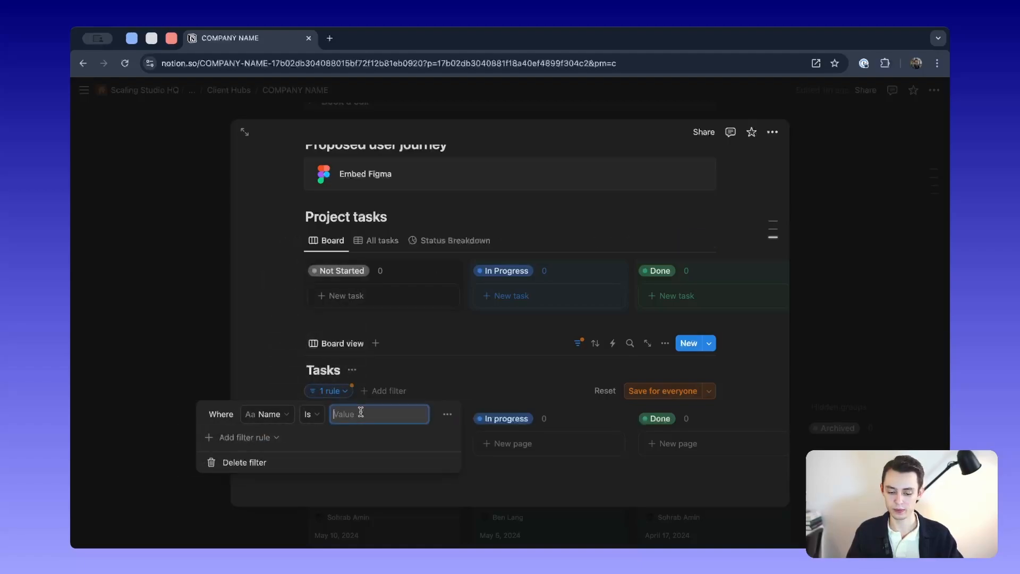
type("project name")
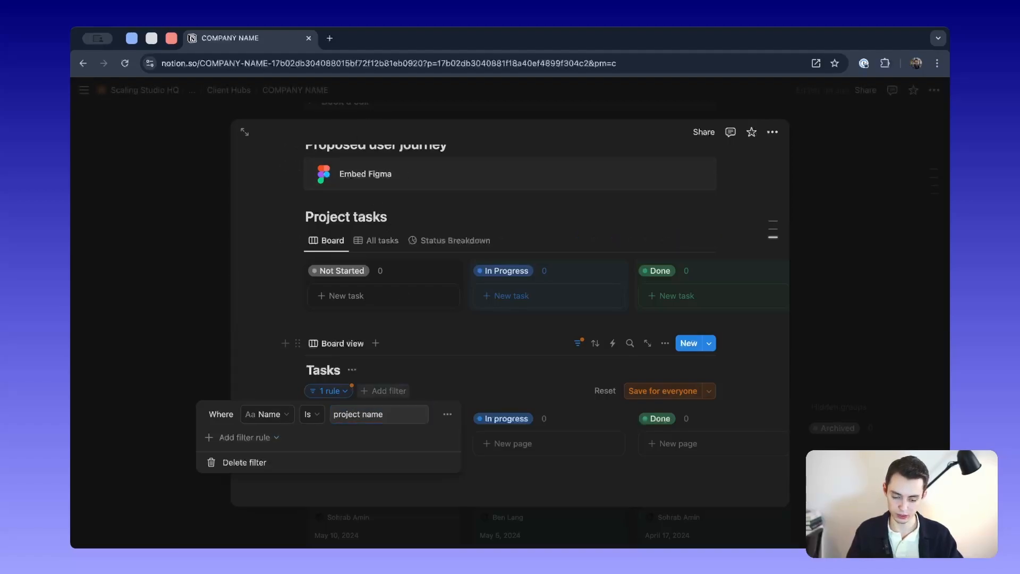
key("Escape")
scroll(444, 387, "up", 6)
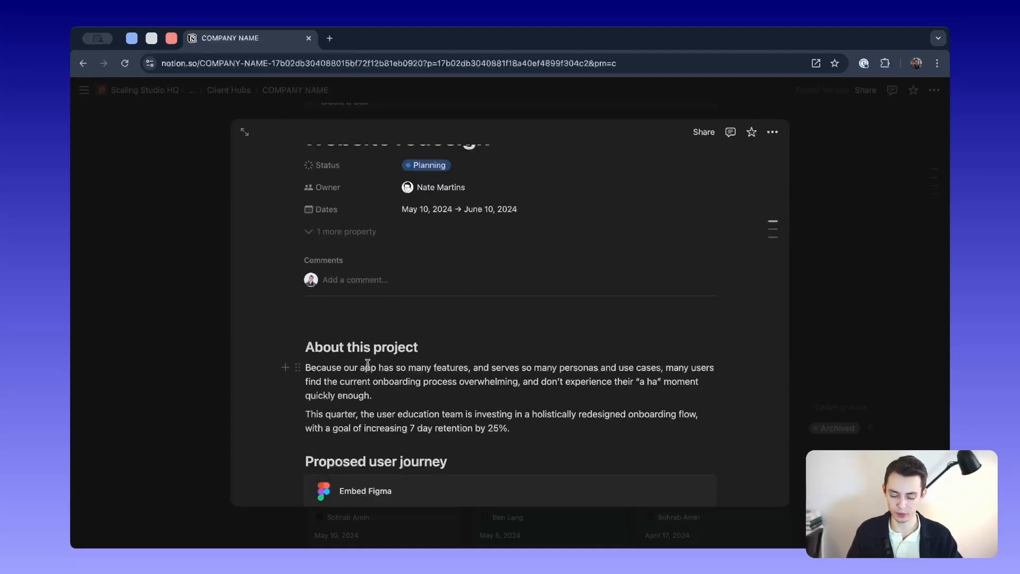
Close the Website redesign page and select the three project cards.
left_click(182, 356)
scroll(599, 384, "down", 5)
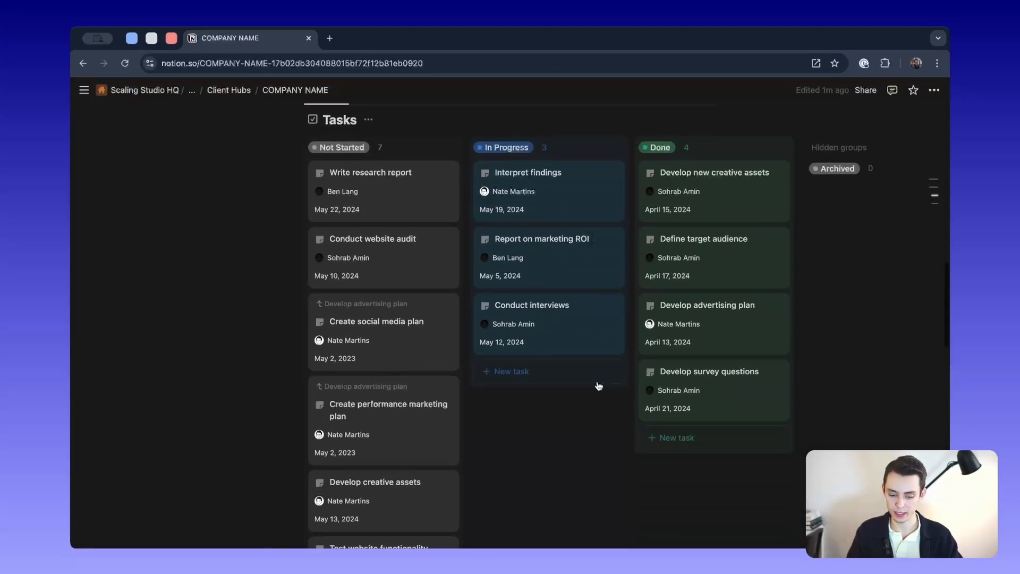
scroll(598, 384, "up", 5)
scroll(338, 411, "down", 4)
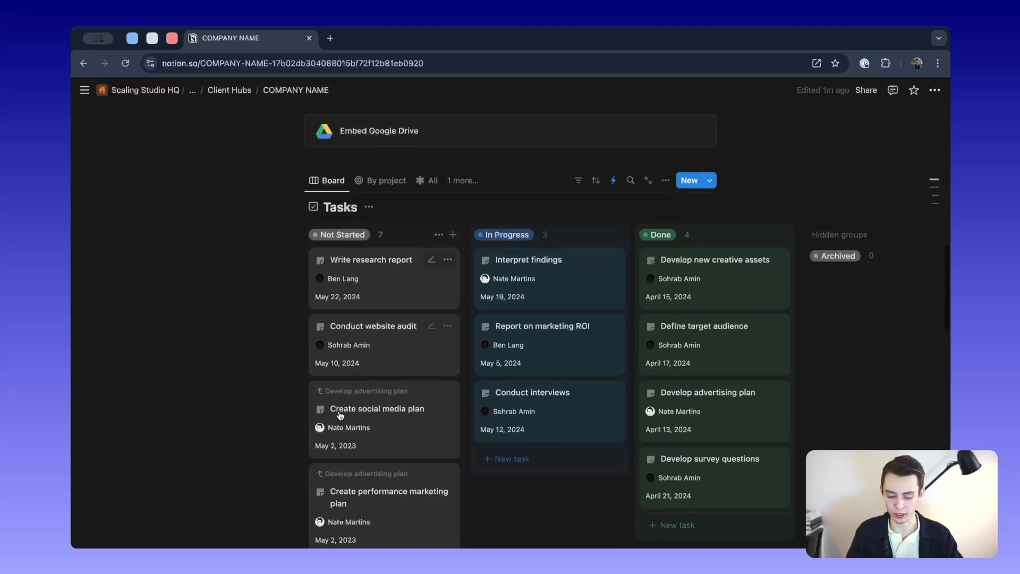
scroll(386, 348, "up", 5)
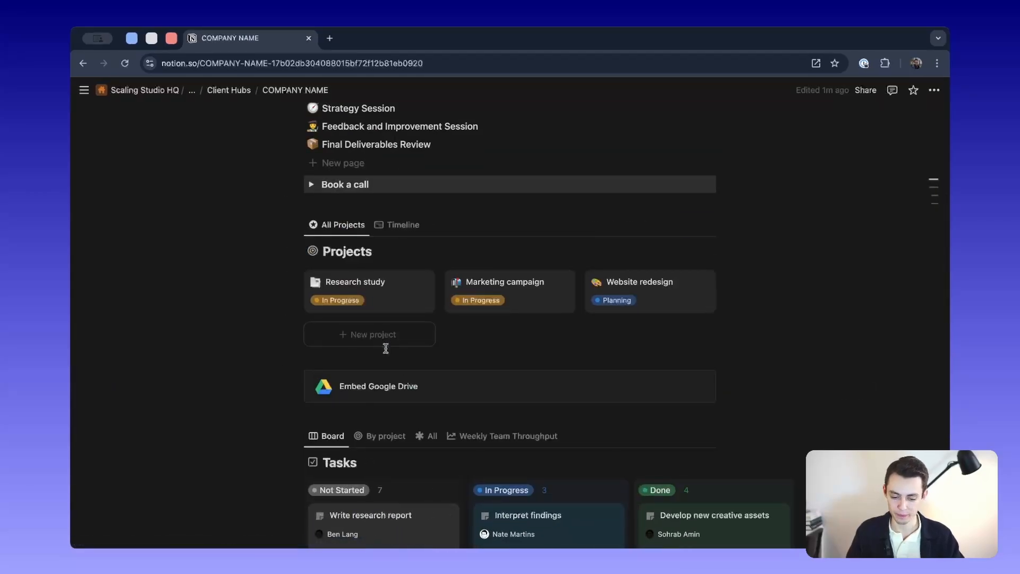
left_click_drag(197, 227, 659, 333)
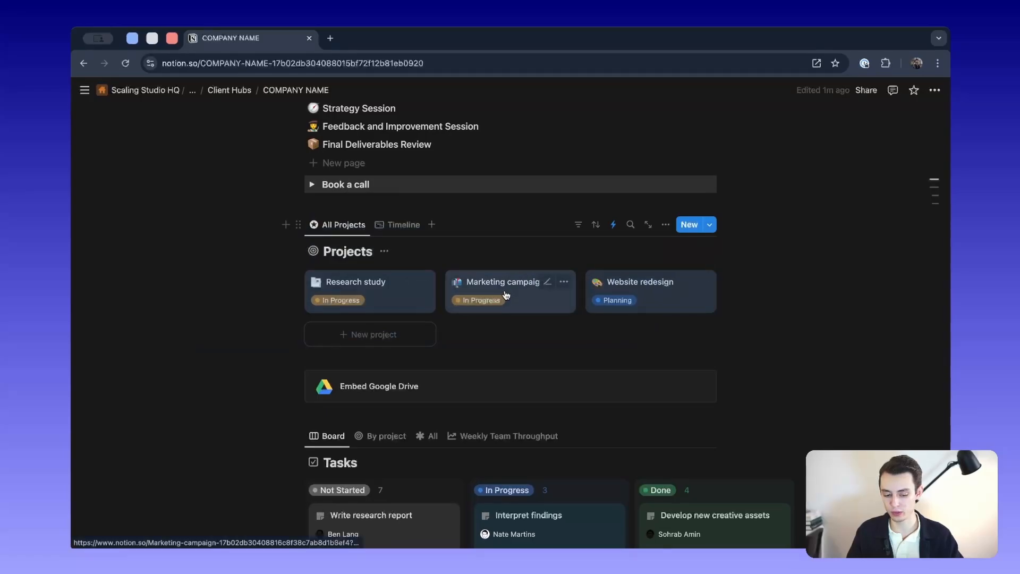
Add a new Task card to the Not Started column, bringing it to 8 tasks.
scroll(506, 296, "down", 5)
scroll(340, 297, "down", 3)
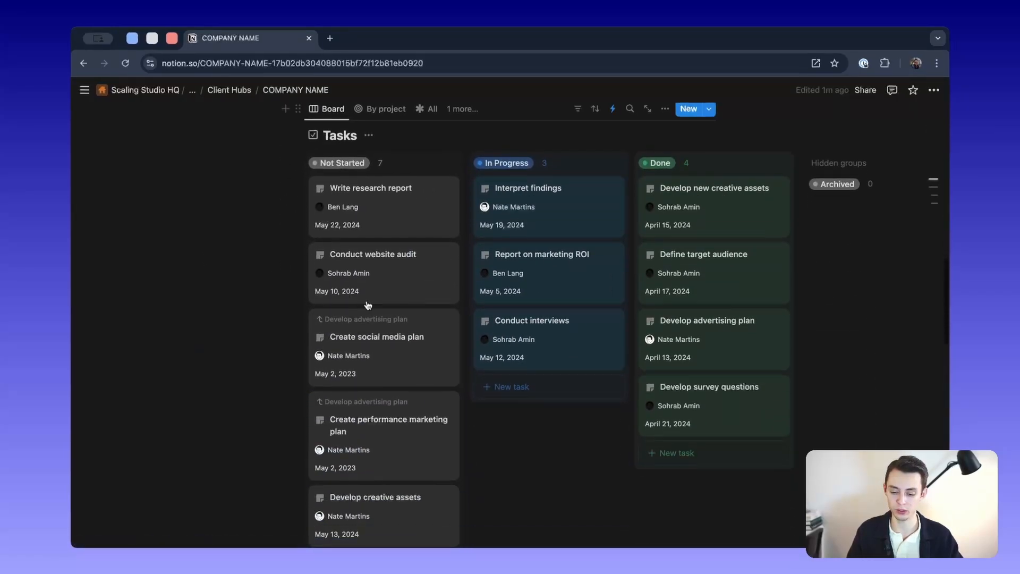
scroll(368, 305, "right", 8)
scroll(368, 305, "left", 8)
scroll(368, 306, "down", 4)
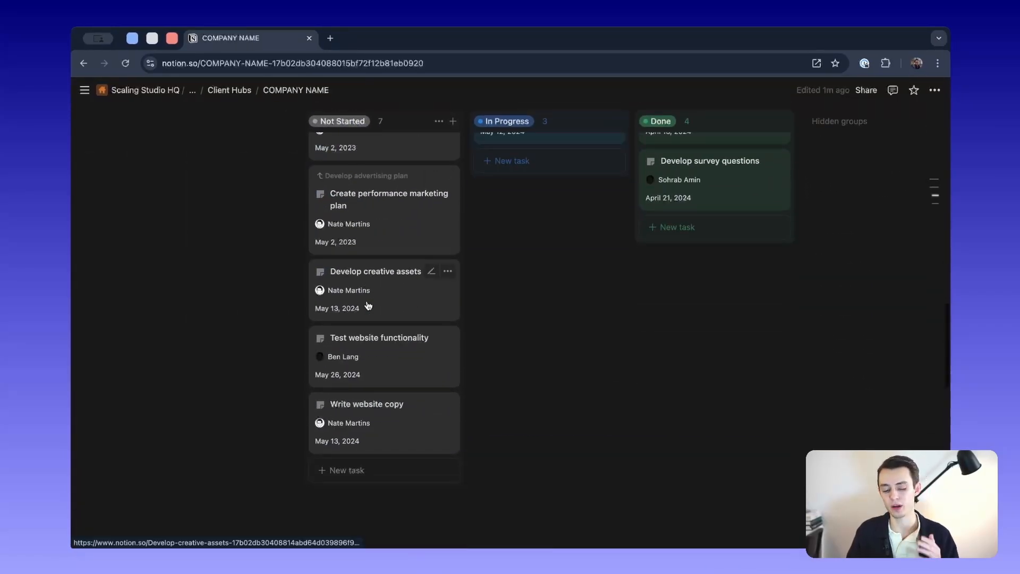
scroll(407, 306, "up", 3)
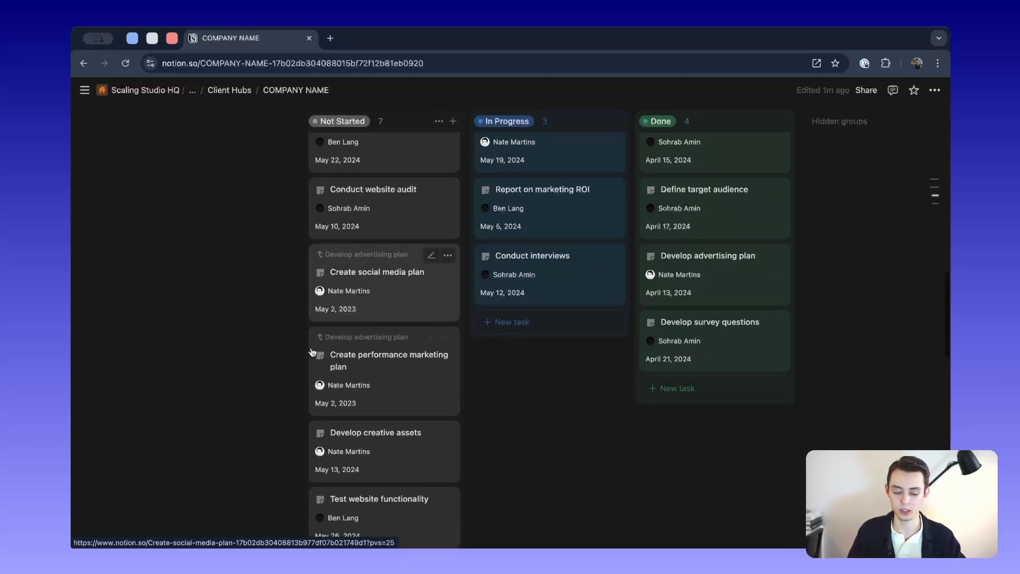
scroll(343, 450, "down", 2)
scroll(345, 441, "down", 2)
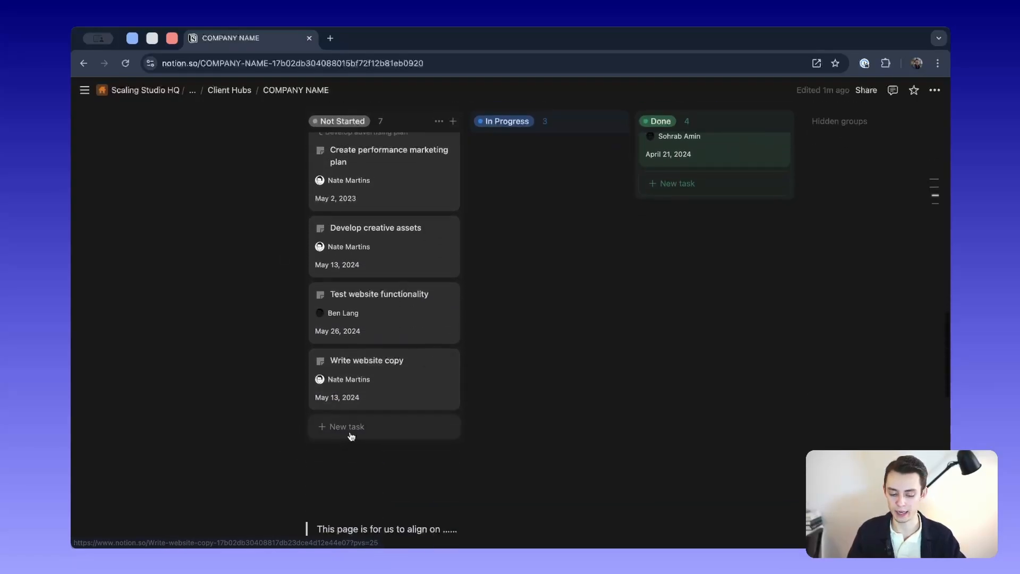
left_click(348, 426)
left_click(210, 427)
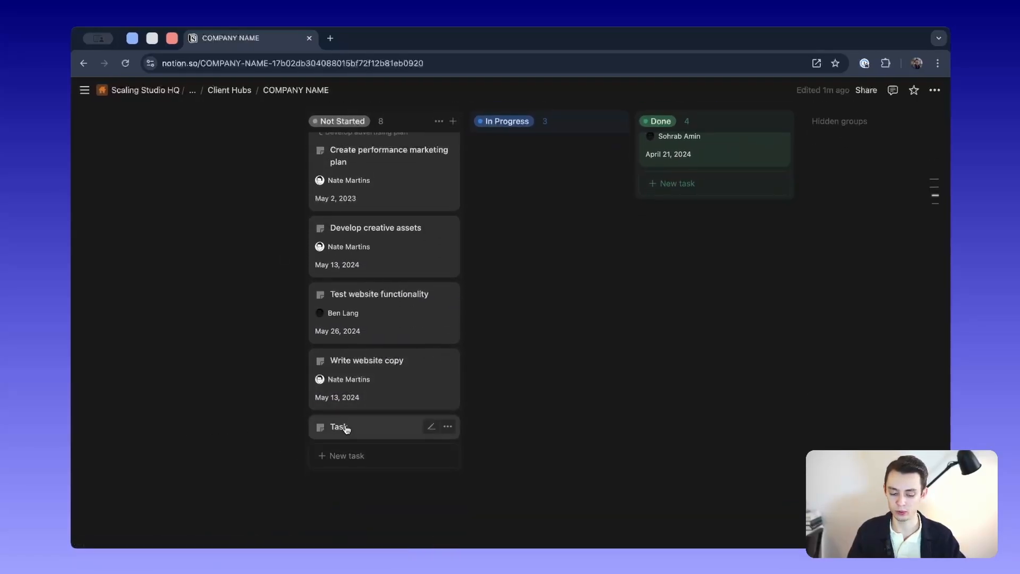
scroll(390, 386, "up", 2)
scroll(389, 387, "up", 3)
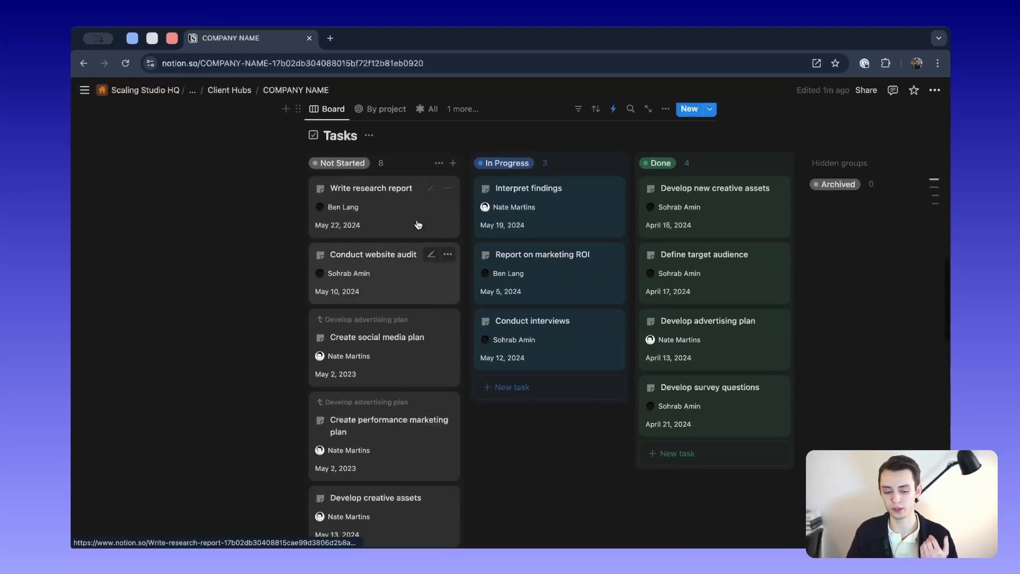
scroll(412, 287, "up", 7)
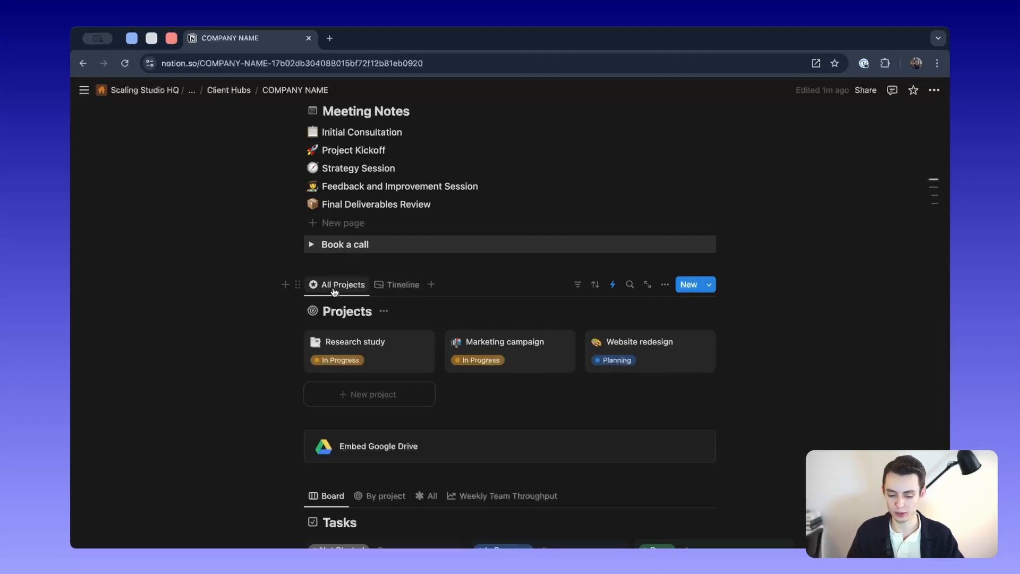
Show Projects in Timeline view with the project bars spanning April–June 2024 in view.
left_click(431, 284)
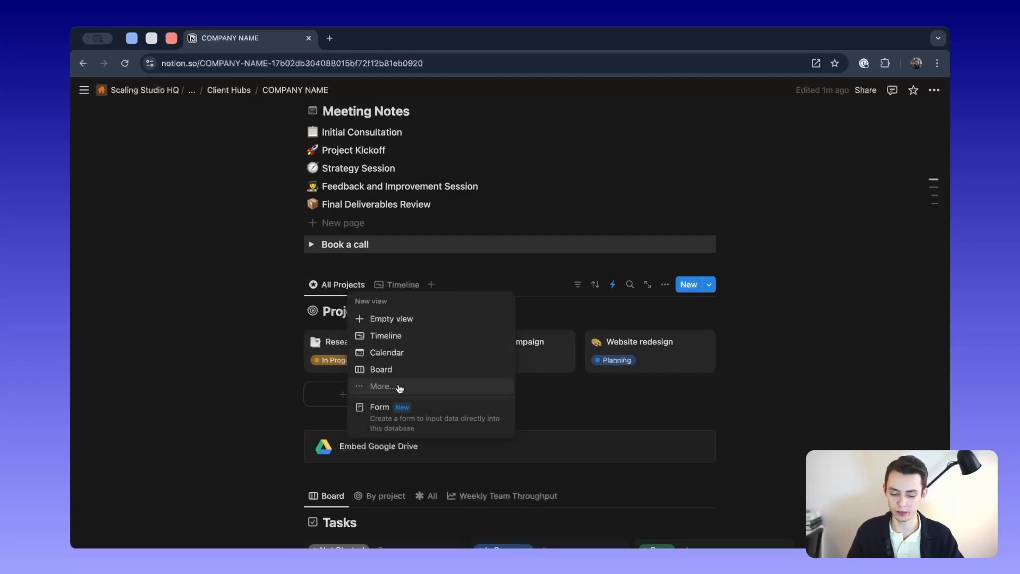
left_click(392, 281)
left_click(396, 284)
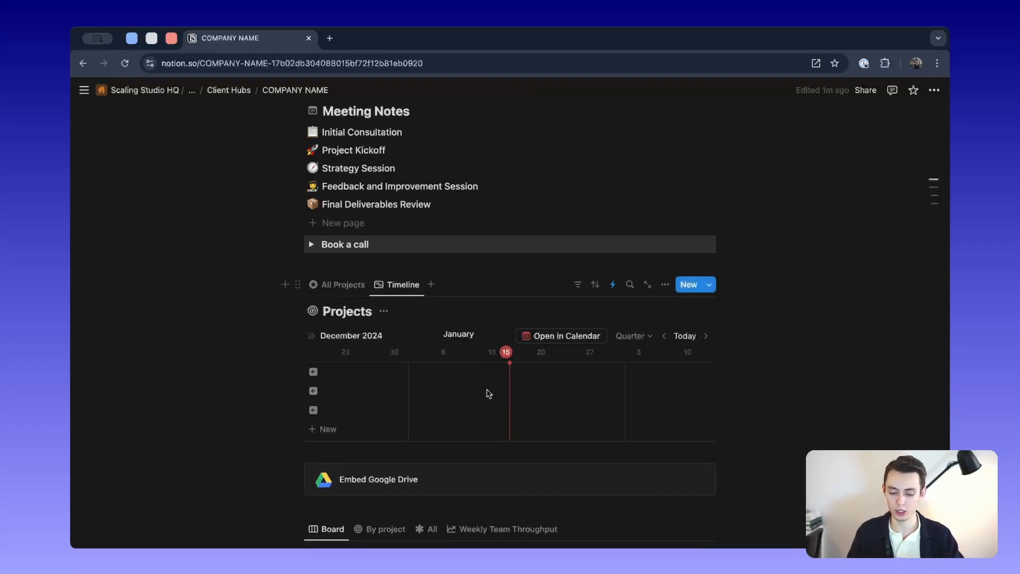
scroll(486, 392, "right", 5)
scroll(485, 391, "left", 10)
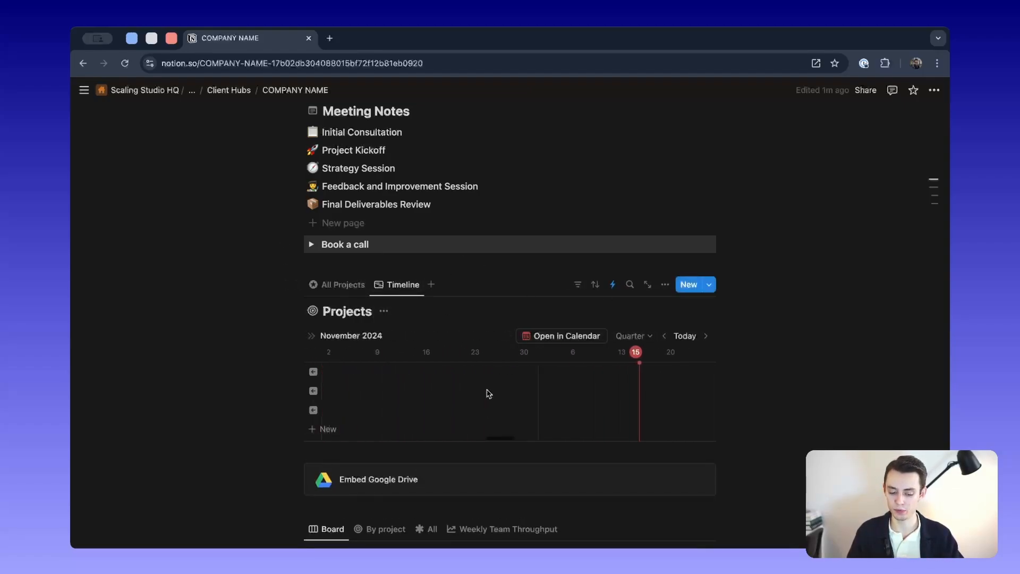
left_click(314, 408)
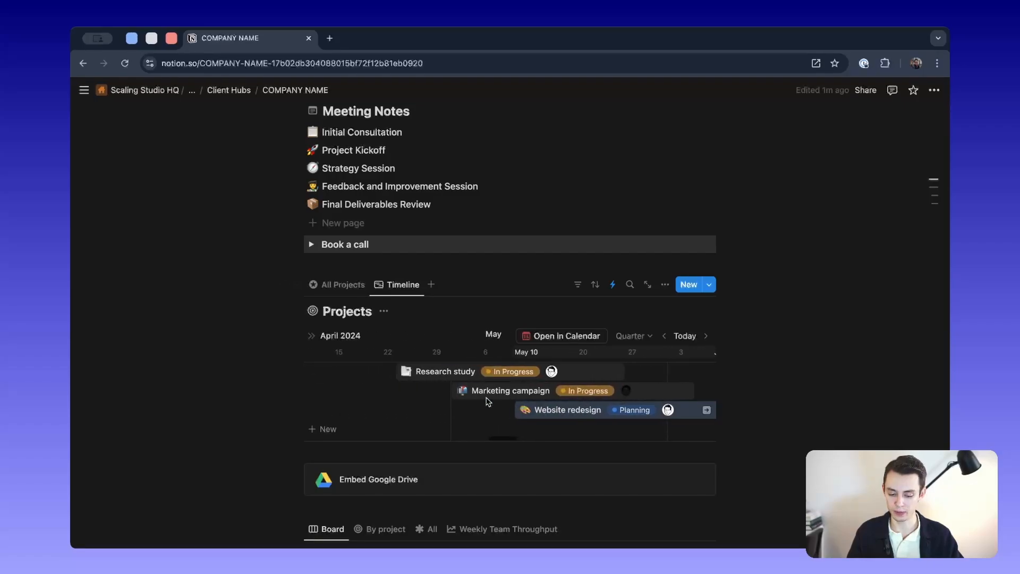
scroll(436, 390, "right", 2)
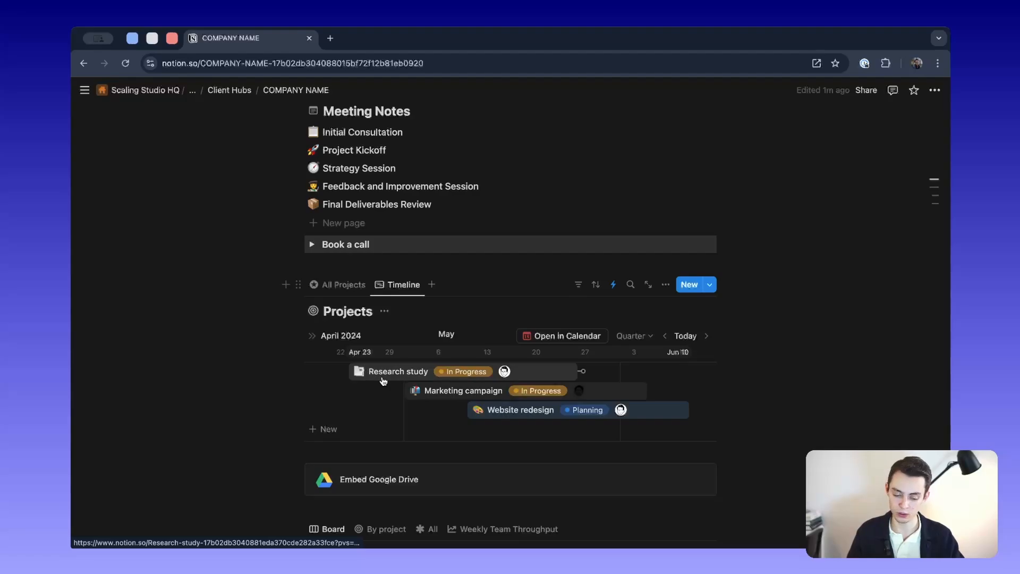
Switch Projects back to the All Projects gallery and inspect the Drive embed block's options.
left_click(341, 284)
scroll(342, 281, "down", 4)
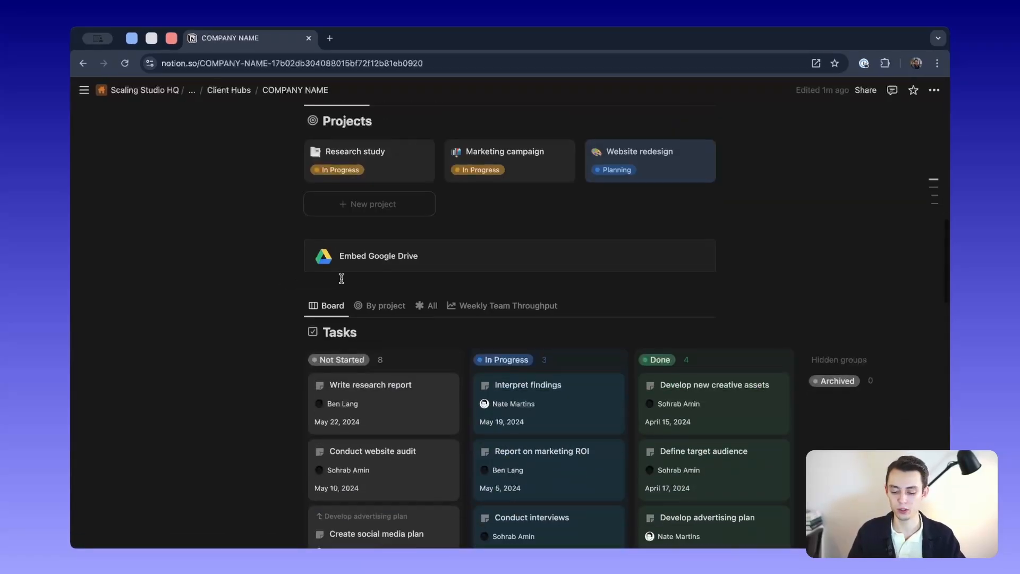
scroll(342, 278, "down", 4)
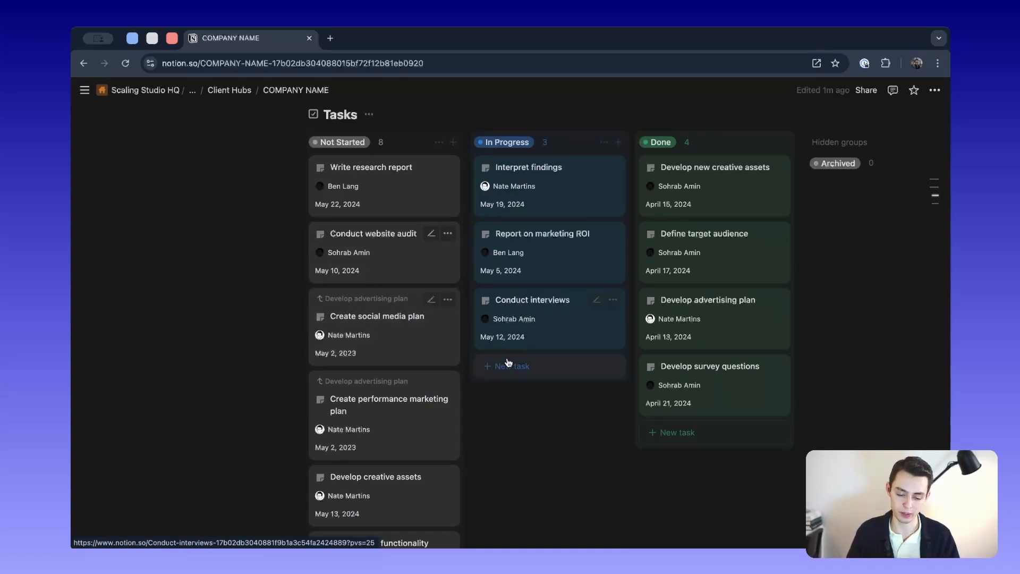
scroll(504, 402, "down", 1)
scroll(505, 402, "down", 15)
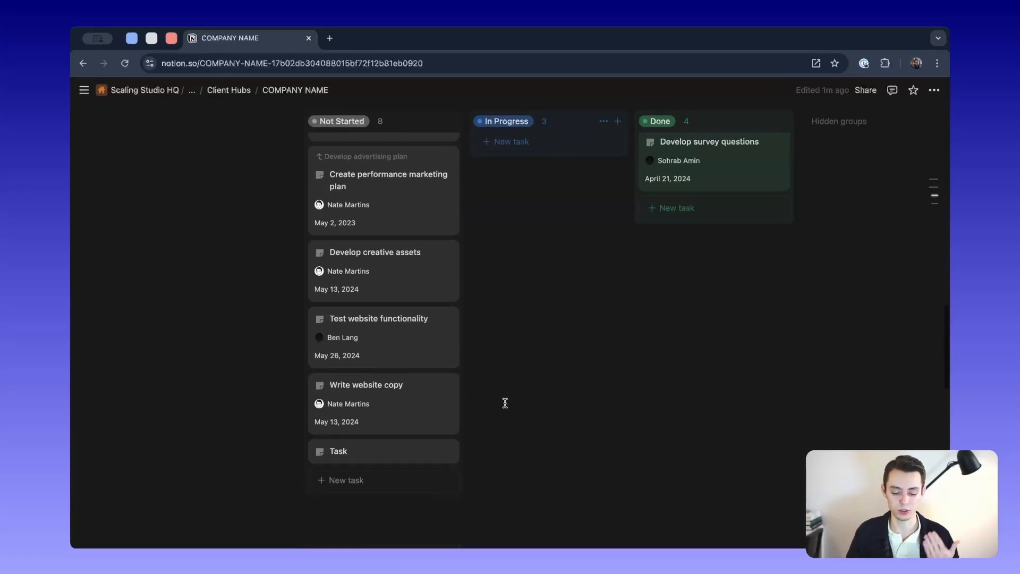
scroll(507, 407, "up", 15)
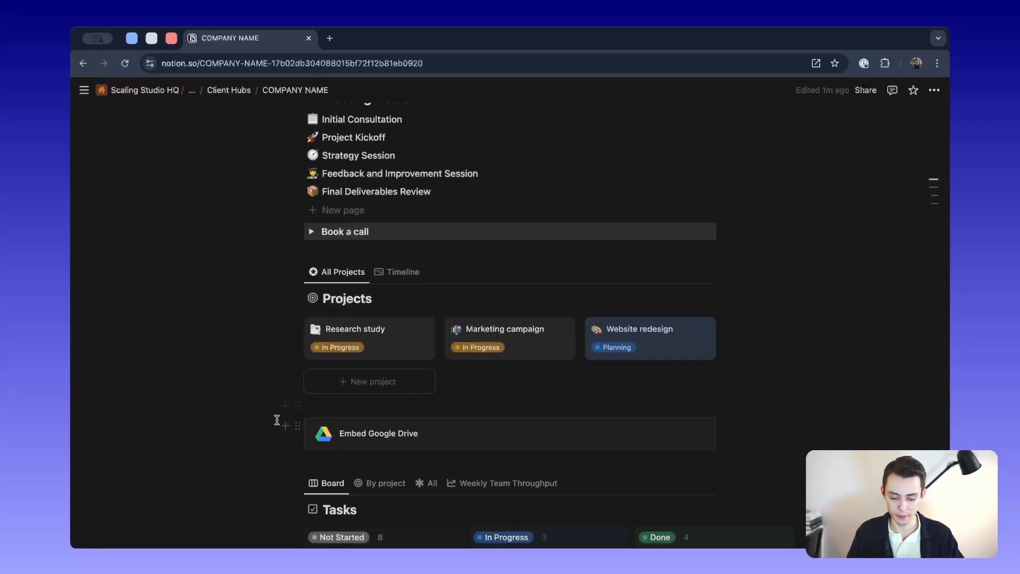
scroll(276, 418, "down", 2)
scroll(289, 207, "down", 1)
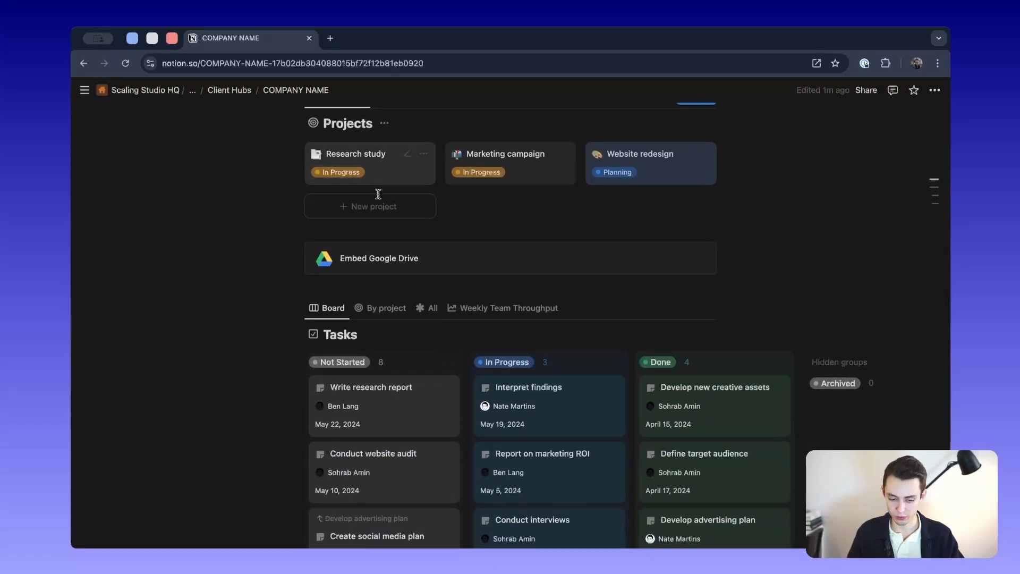
left_click(293, 250)
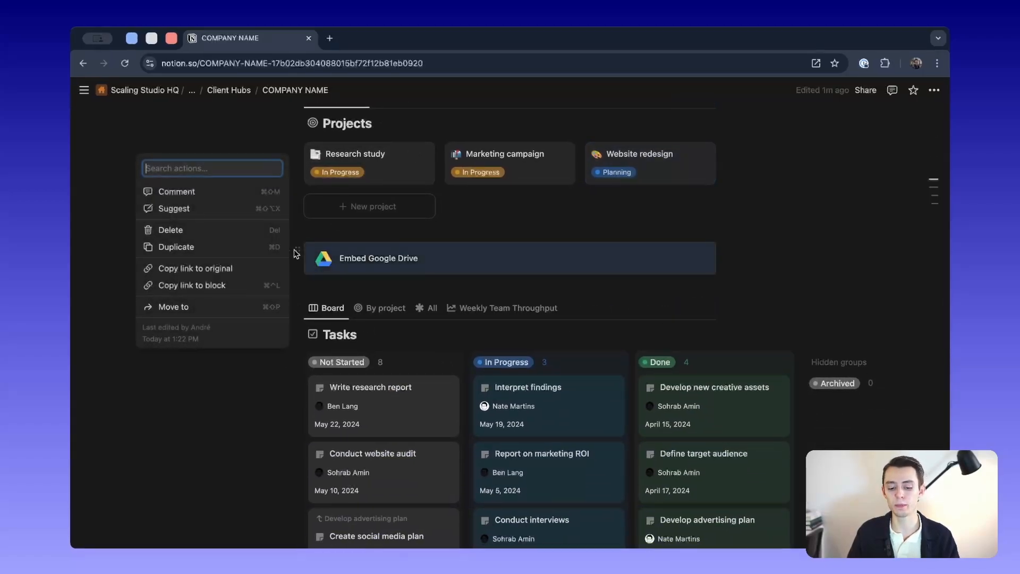
left_click(451, 231)
Insert a second Google Drive embed block below the first using /embed, leaving it unlinked.
scroll(373, 235, "up", 1)
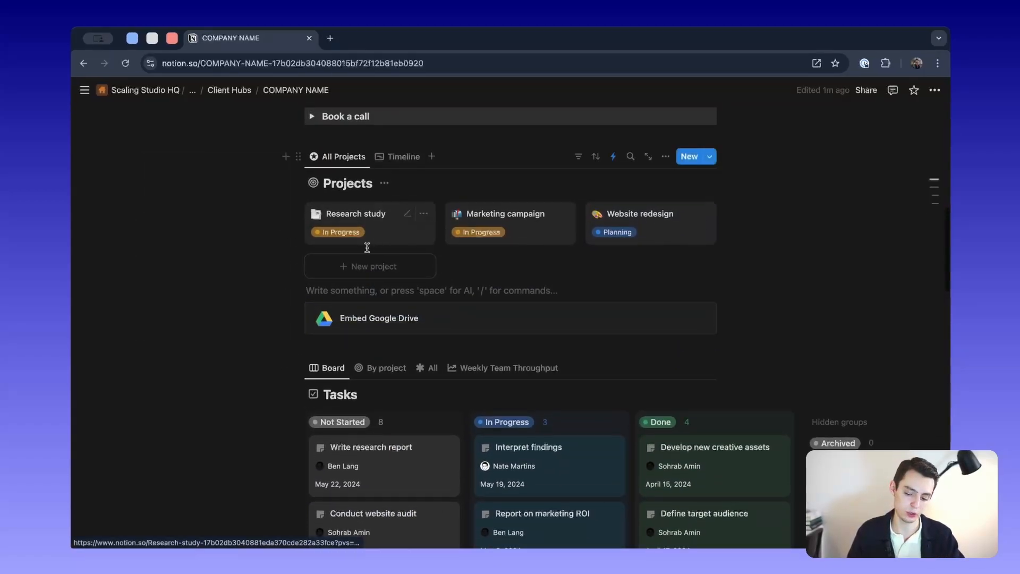
left_click(325, 345)
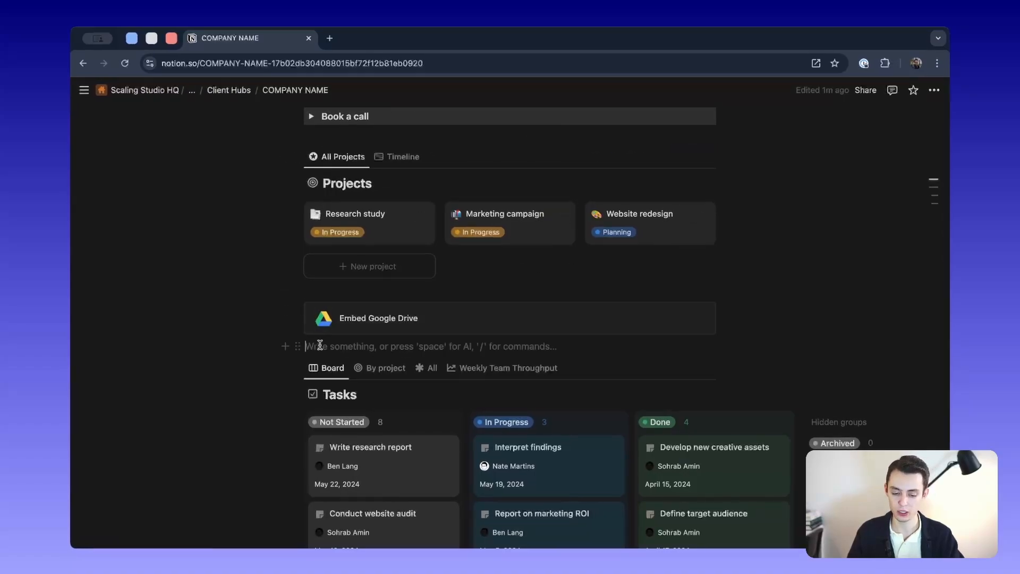
type("/embed")
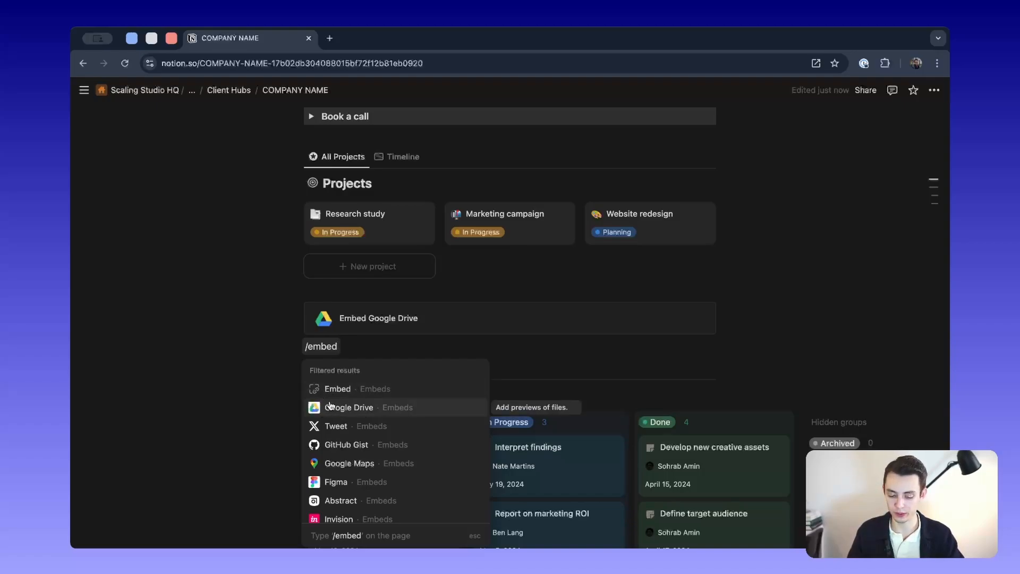
left_click(400, 407)
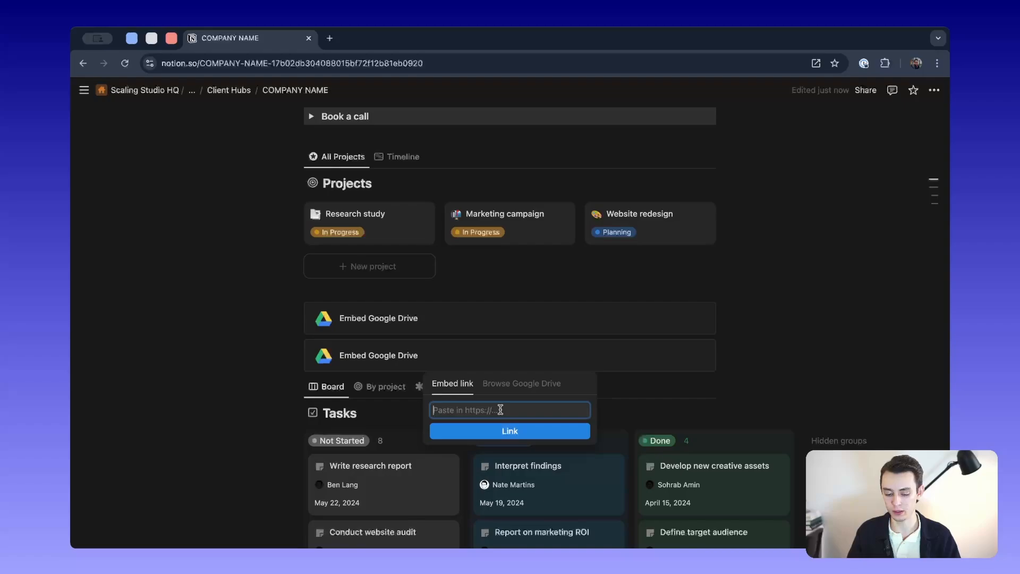
left_click(518, 383)
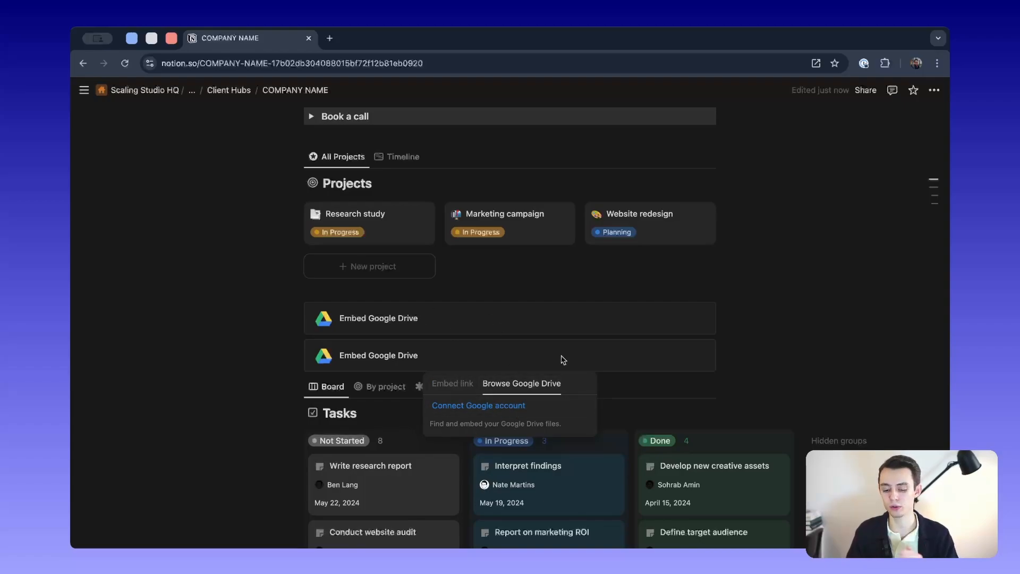
left_click(747, 355)
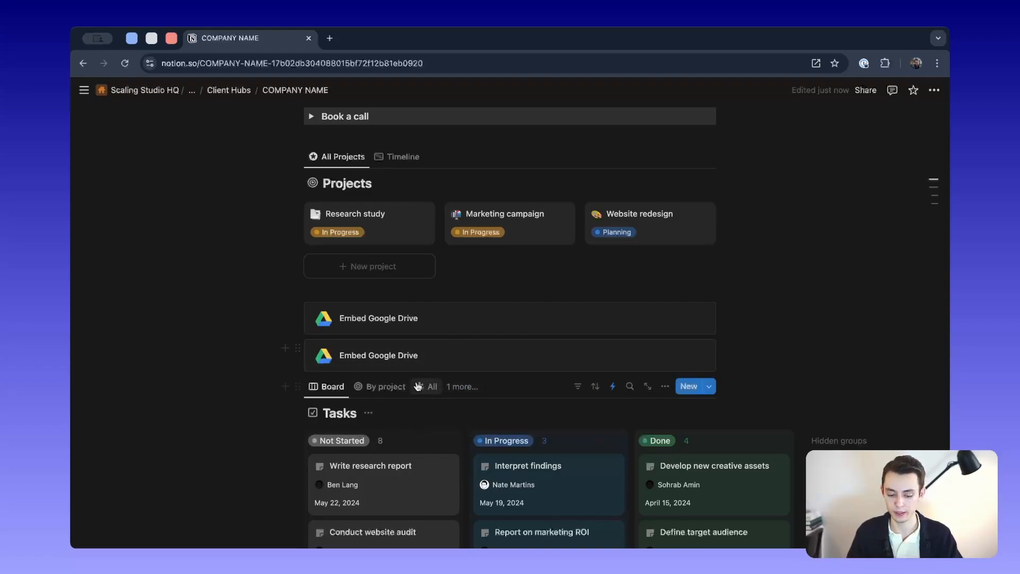
Delete the second, unlinked Google Drive embed, leaving one Drive embed above the Tasks board.
left_click(296, 348)
key("Delete")
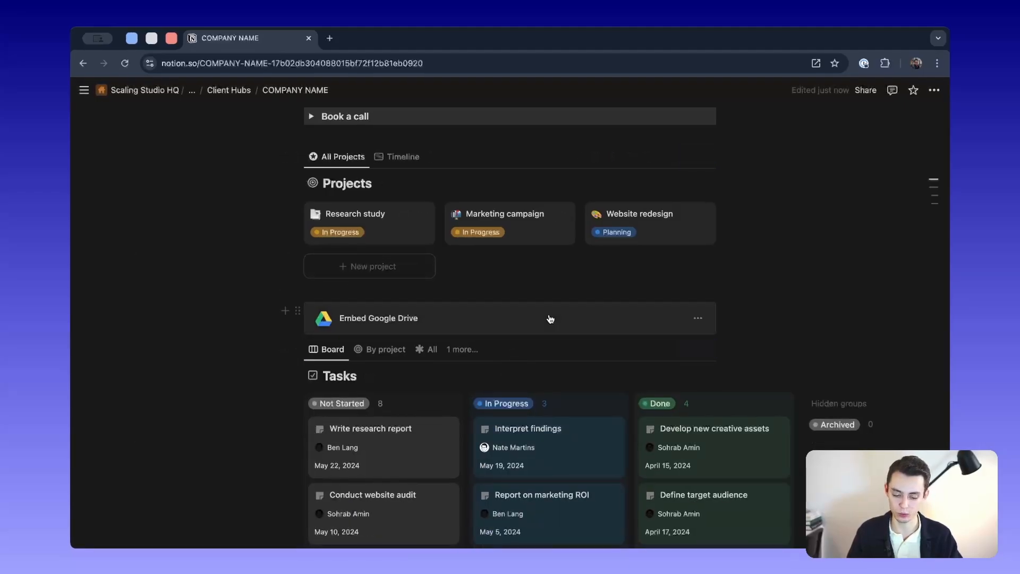
scroll(548, 318, "down", 3)
scroll(550, 318, "up", 3)
scroll(549, 318, "down", 15)
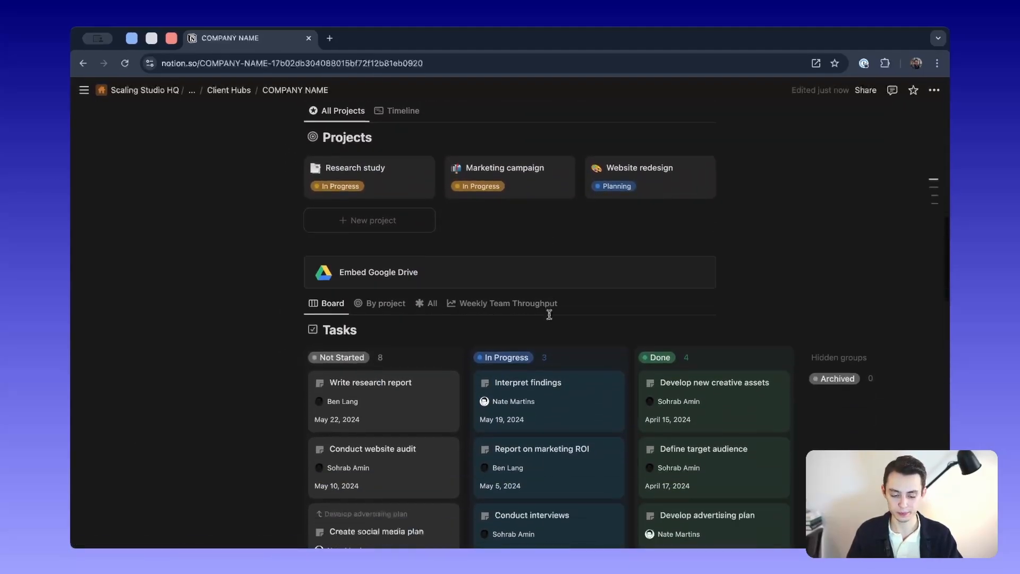
scroll(549, 315, "up", 5)
scroll(549, 315, "up", 5)
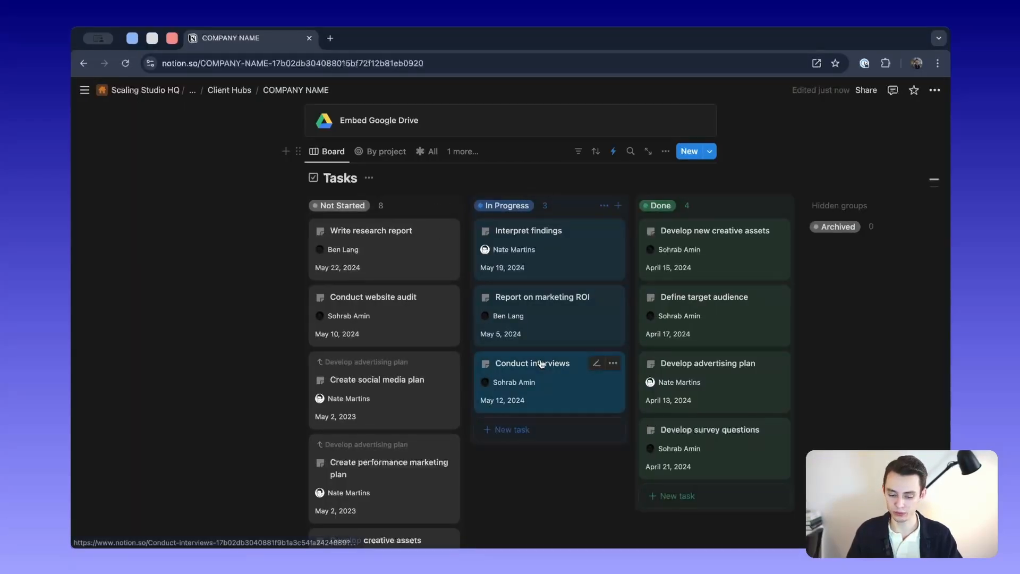
scroll(539, 363, "up", 5)
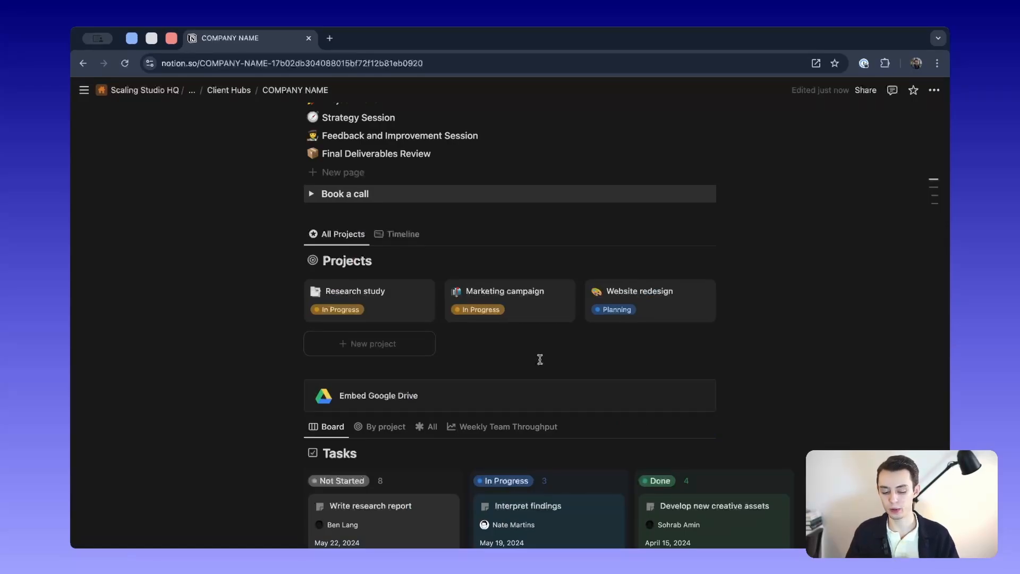
scroll(539, 358, "up", 8)
scroll(449, 389, "down", 6)
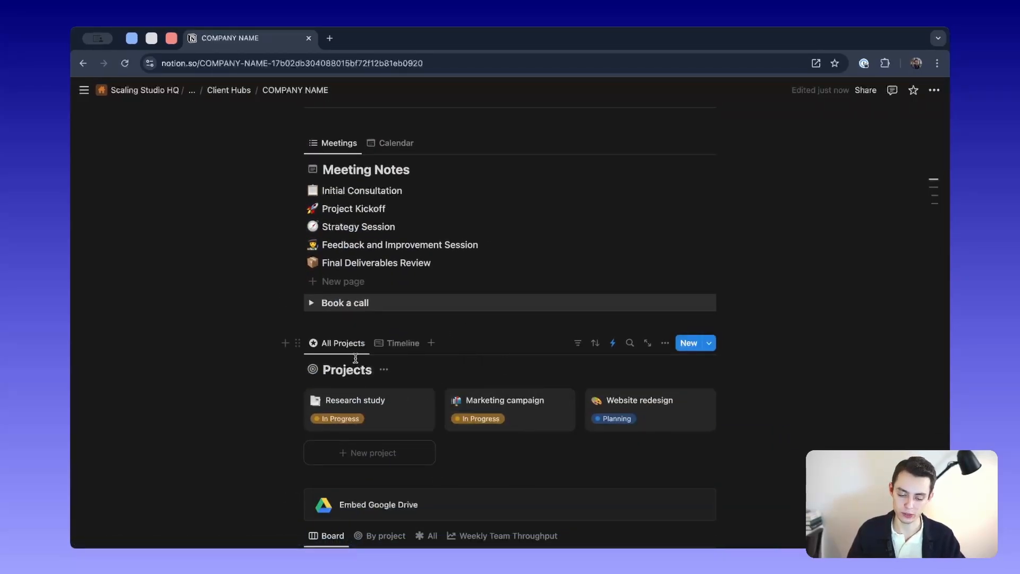
scroll(465, 433, "down", 2)
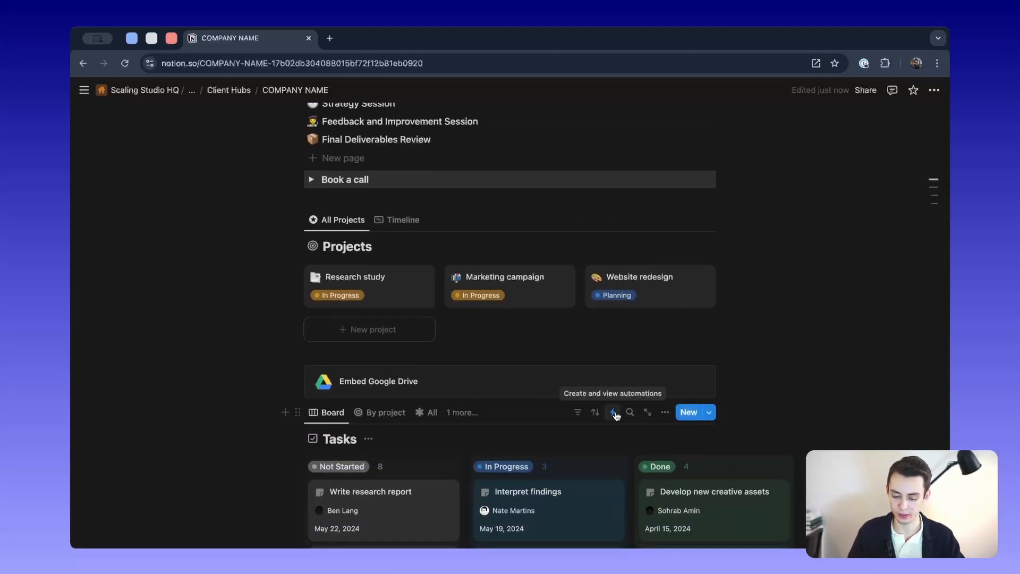
scroll(615, 418, "down", 4)
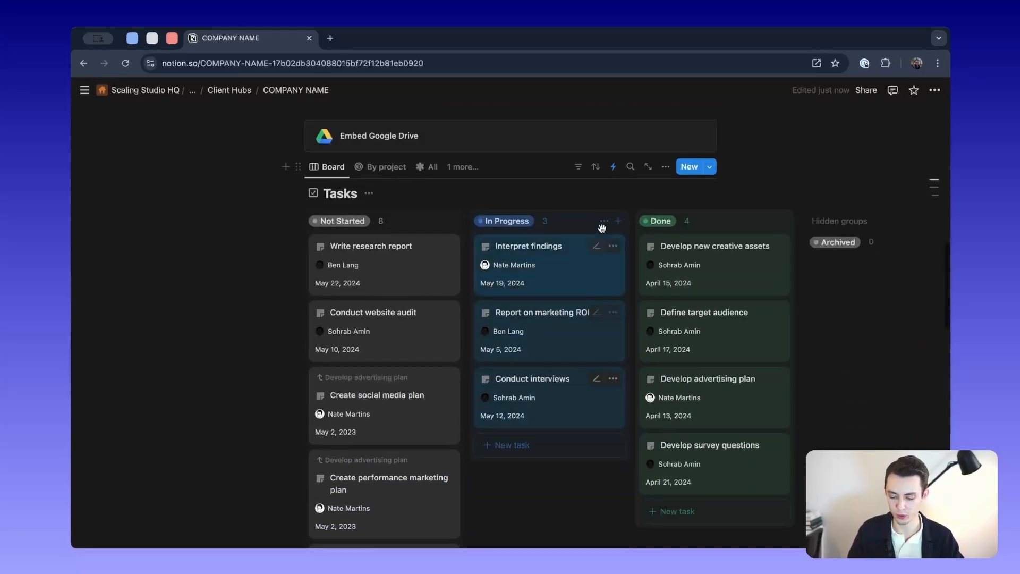
Start a new automation draft for the Tasks database.
left_click(612, 166)
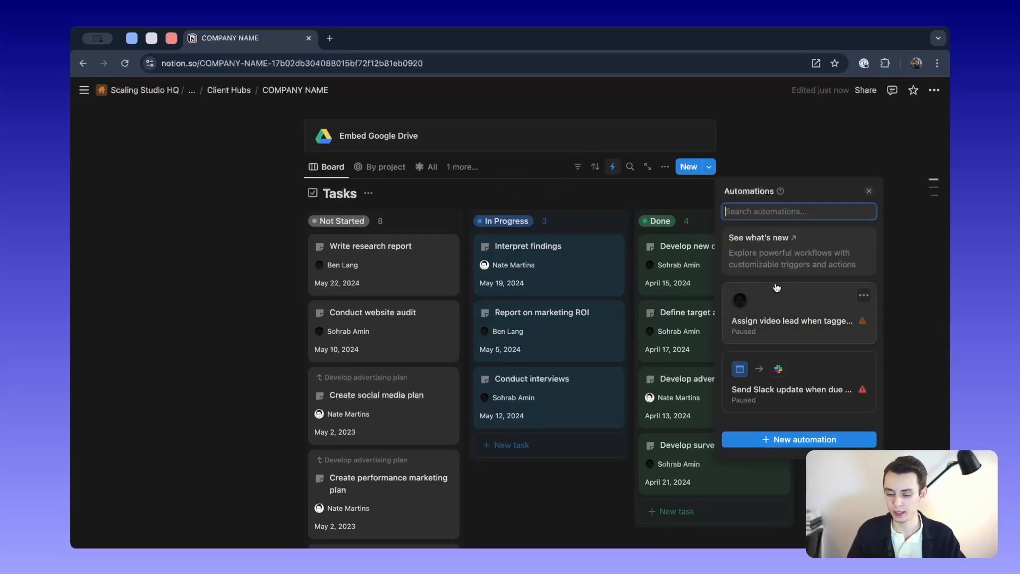
left_click(785, 444)
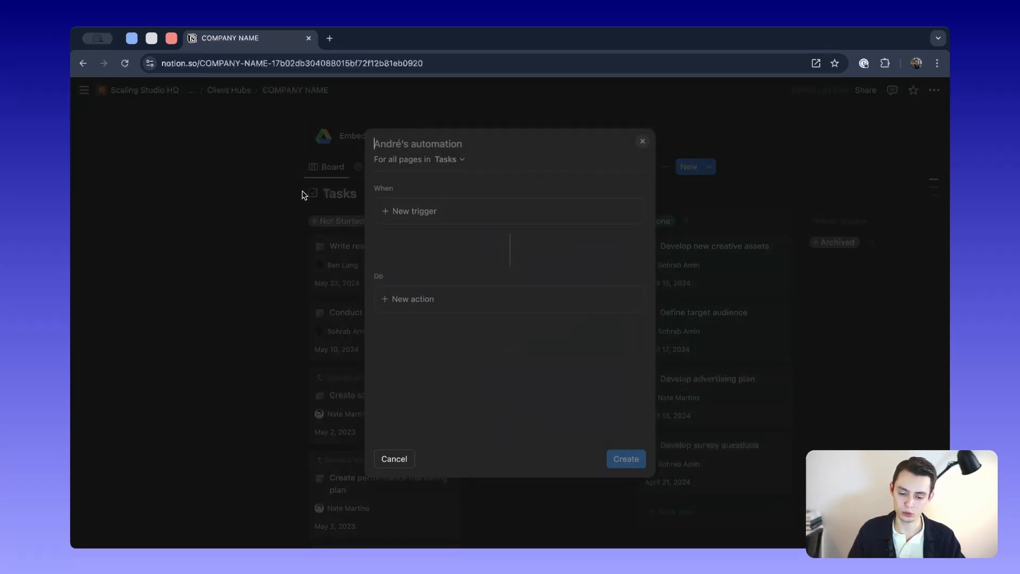
left_click(326, 197)
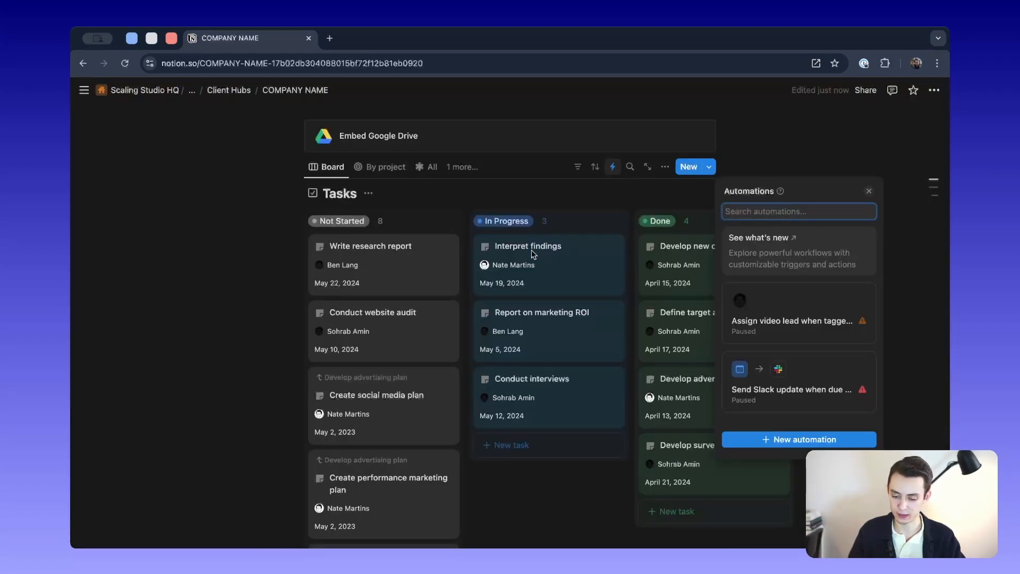
left_click(791, 439)
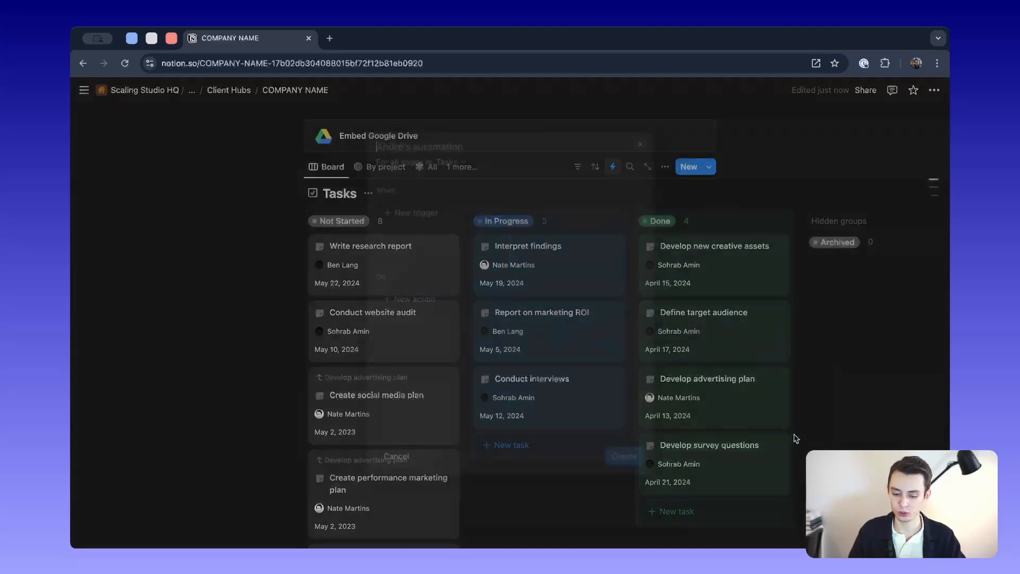
left_click(441, 211)
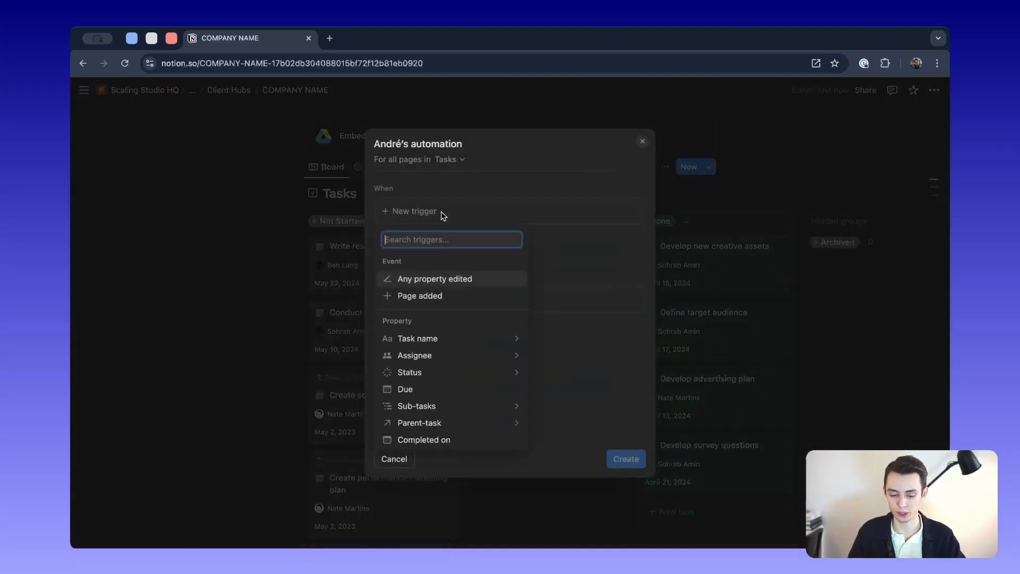
Set the automation trigger to fire only when Status is set to In Progress.
left_click(475, 375)
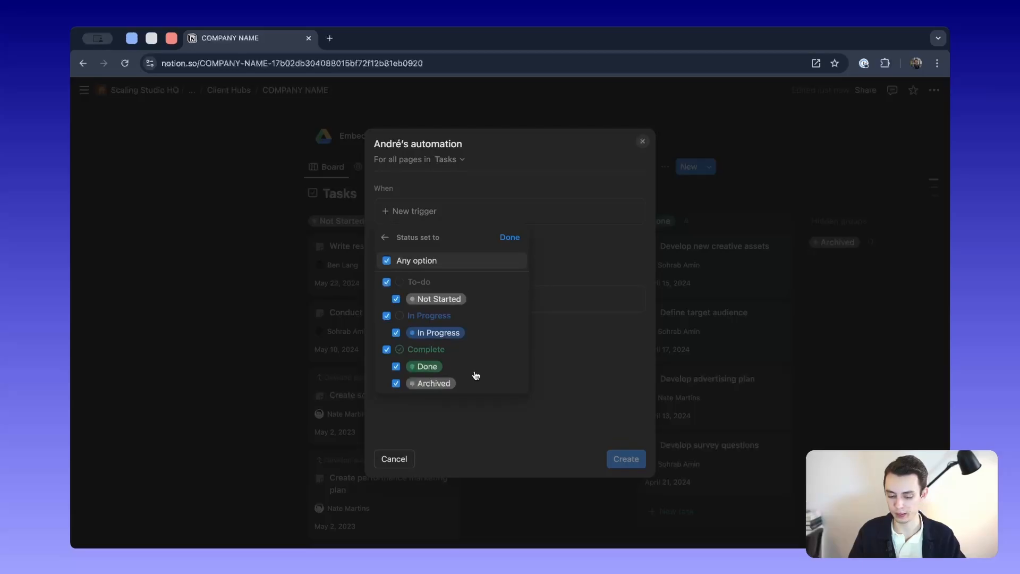
left_click(387, 282)
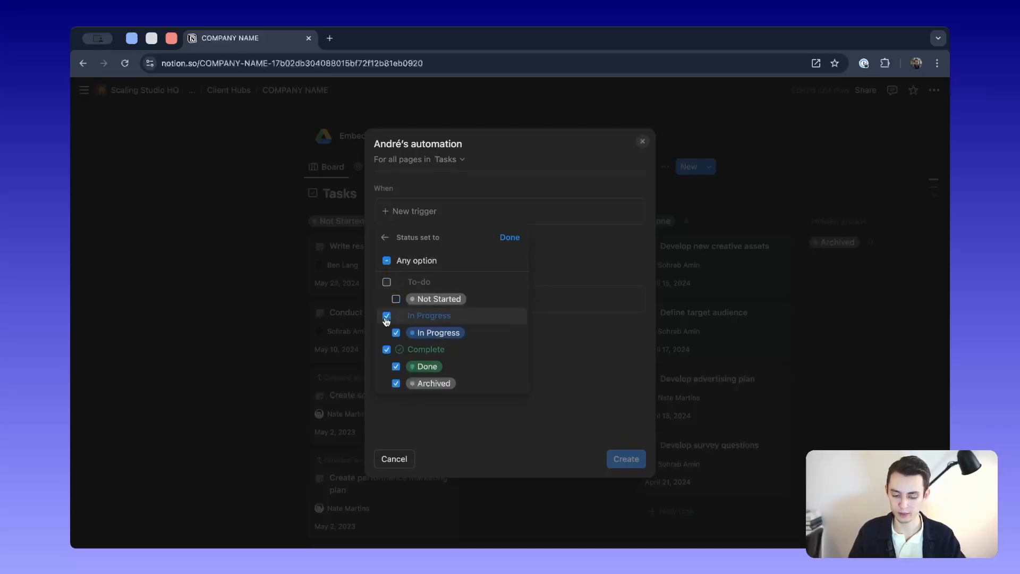
left_click(386, 315)
left_click(386, 349)
left_click(395, 332)
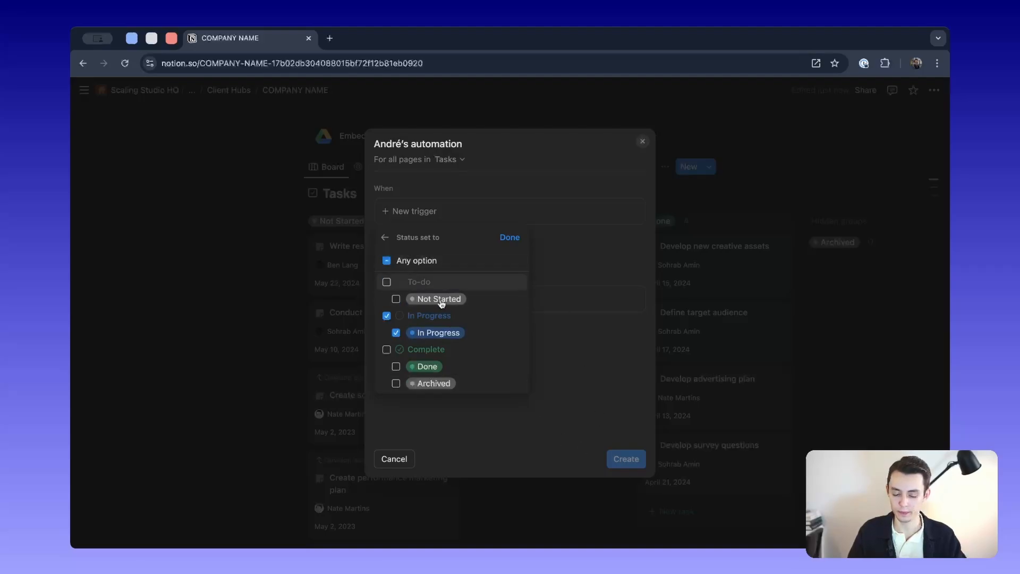
left_click(511, 238)
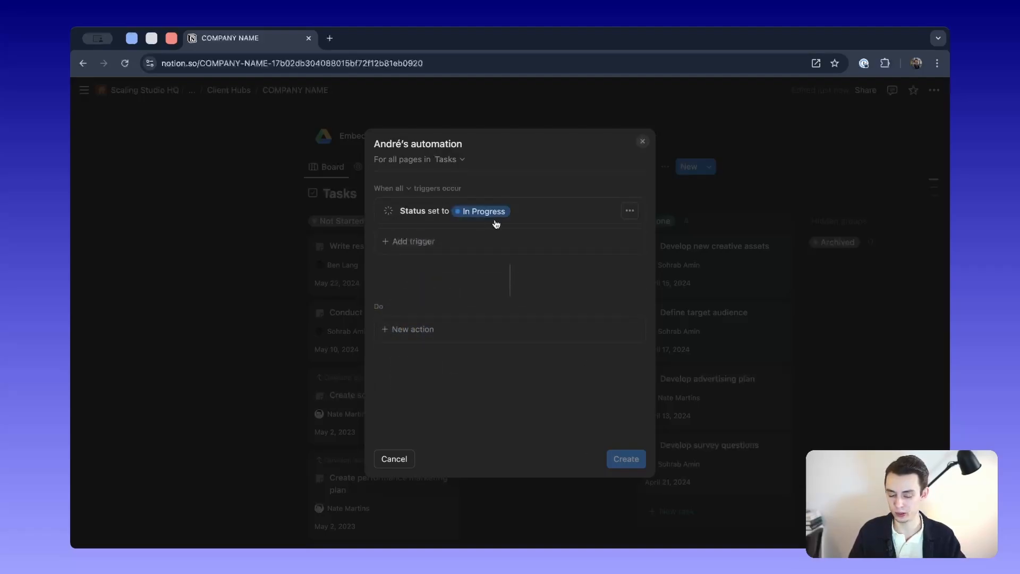
Add a Send webhook action and enter a placeholder hook.make.com webhook URL.
left_click(409, 329)
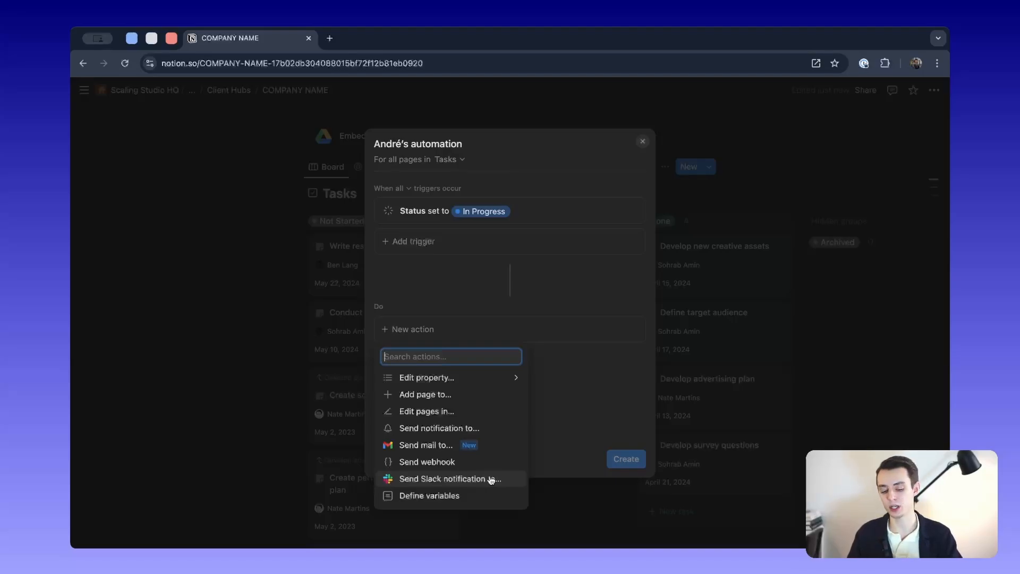
left_click(413, 466)
scroll(469, 373, "down", 5)
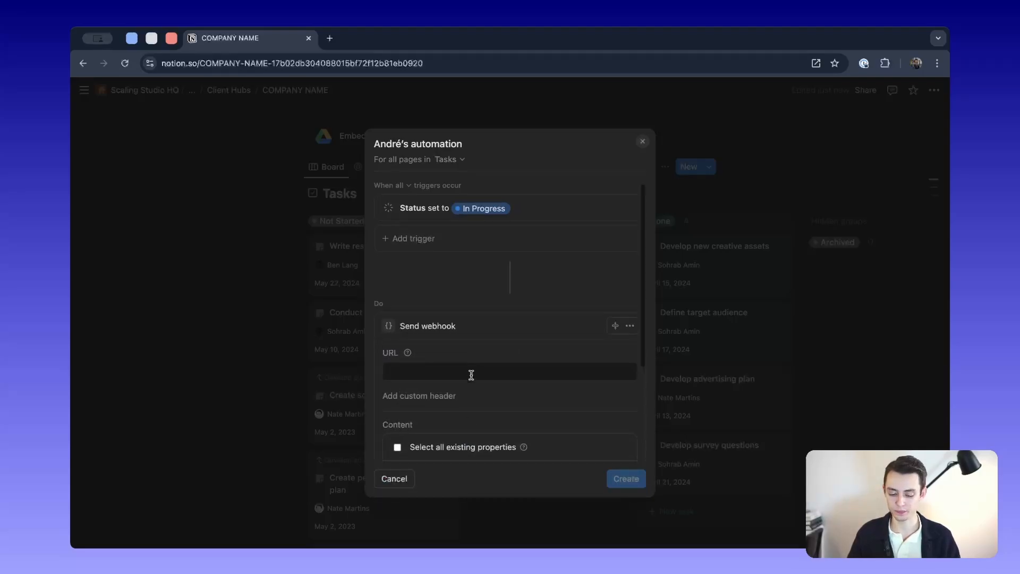
left_click(464, 233)
type("make.com")
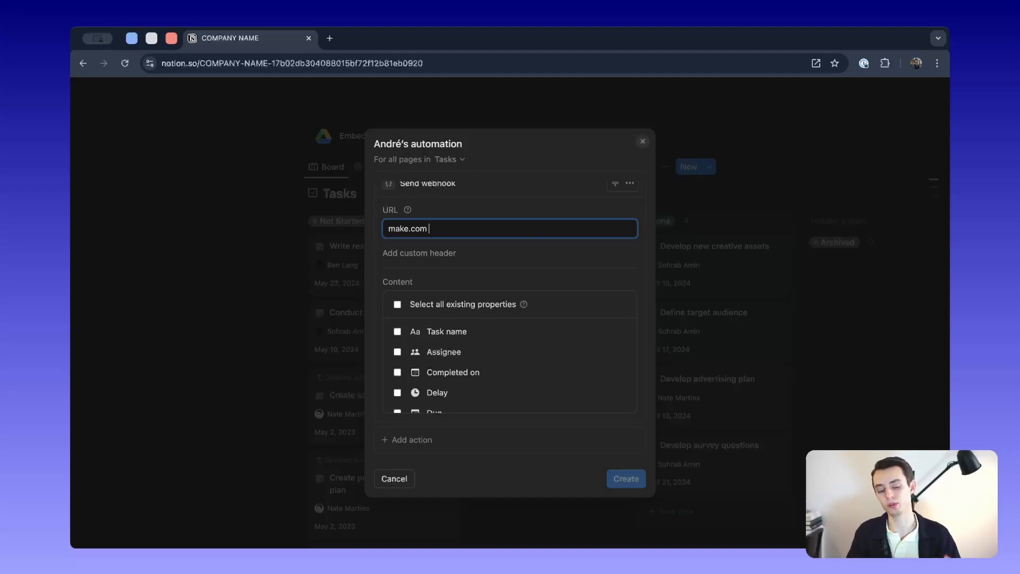
scroll(448, 223, "up", 2)
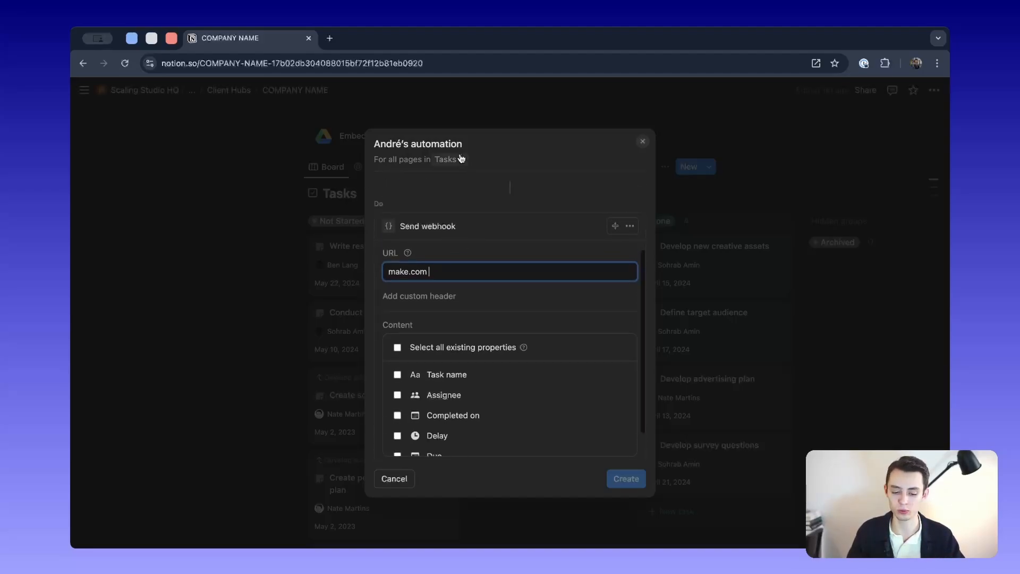
key("ctrl+a")
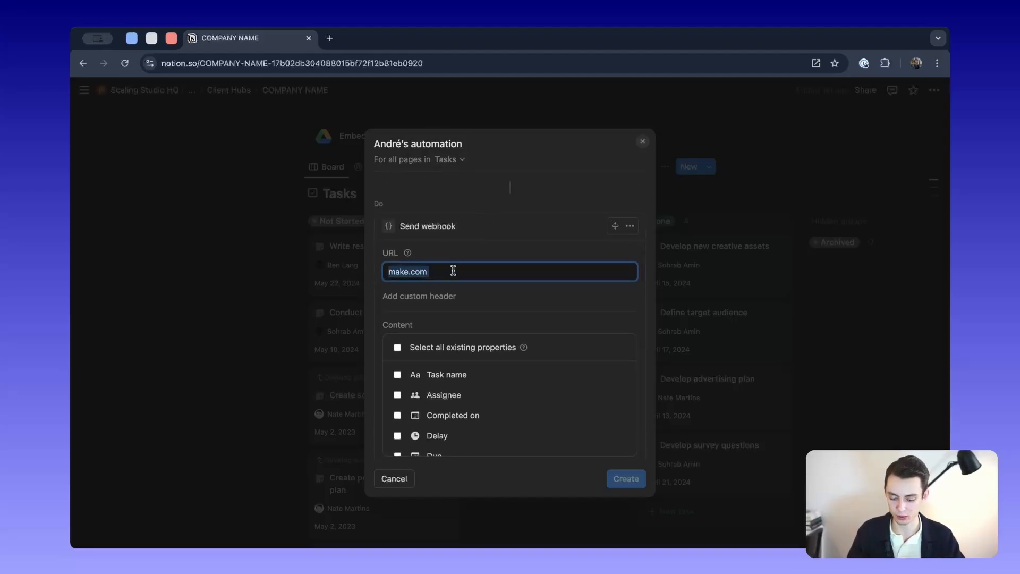
left_click_drag(482, 270, 339, 274)
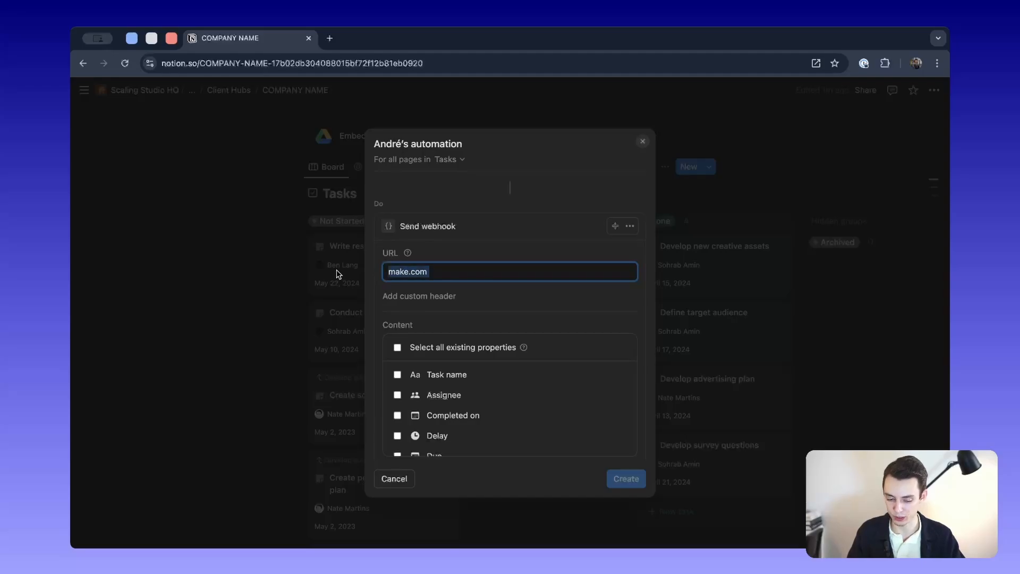
left_click(481, 275)
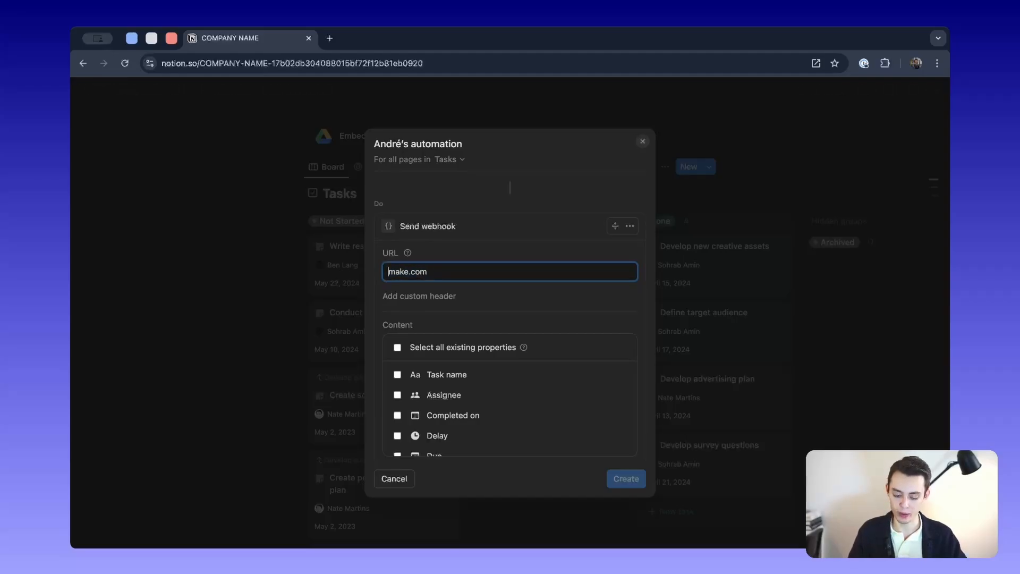
type("hook.make.com")
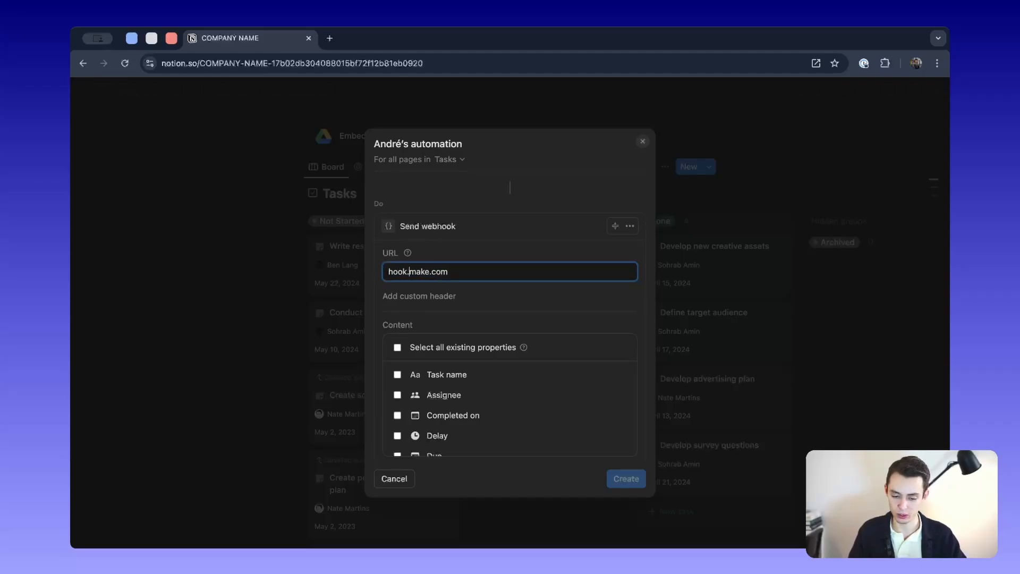
type("/2")
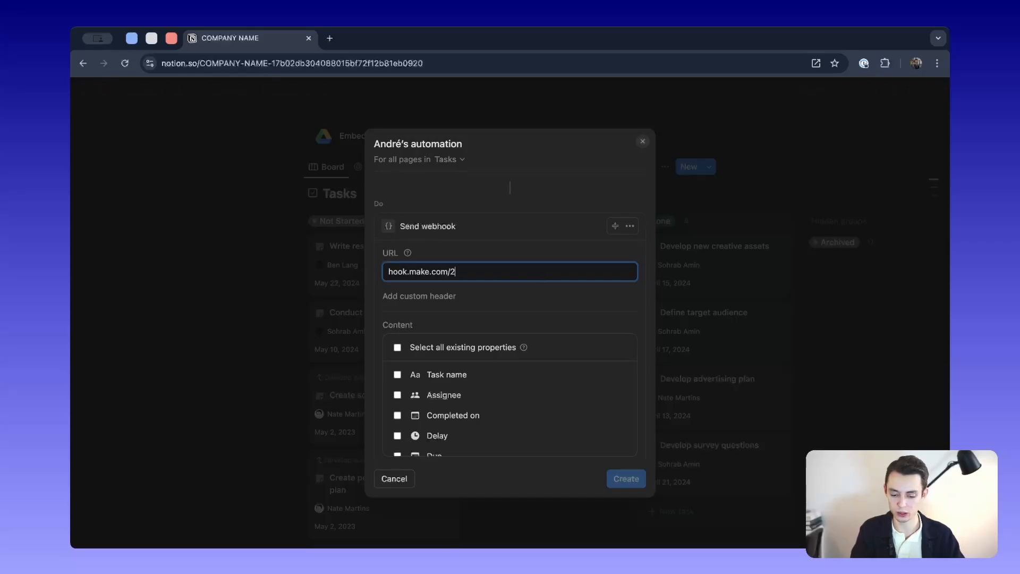
type("3456789sdfghjk5678ijnbvtyu")
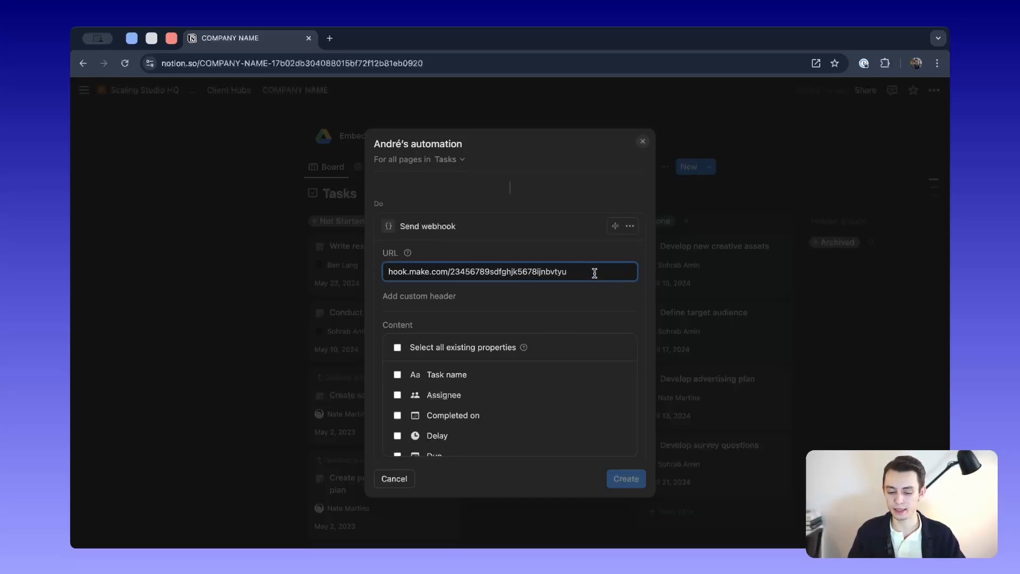
left_click_drag(593, 271, 342, 273)
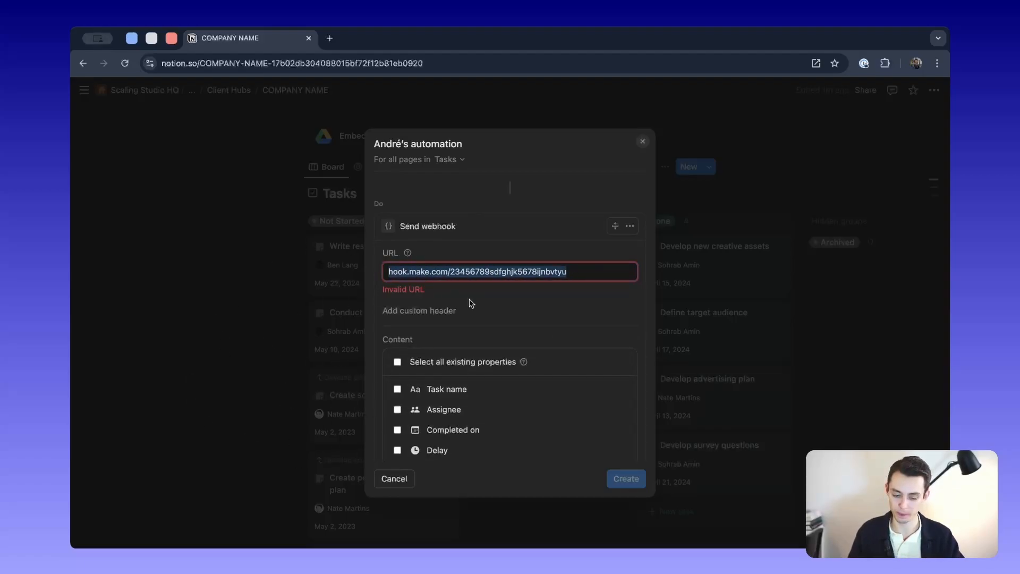
Collapse the webhook action and add a Send Slack notification action.
left_click(425, 281)
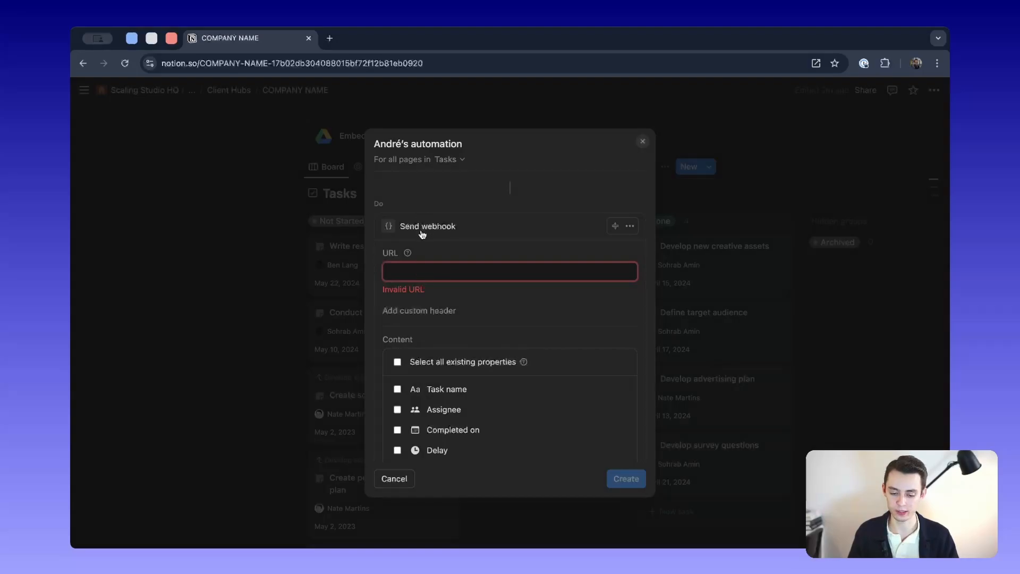
key("Escape")
left_click(432, 364)
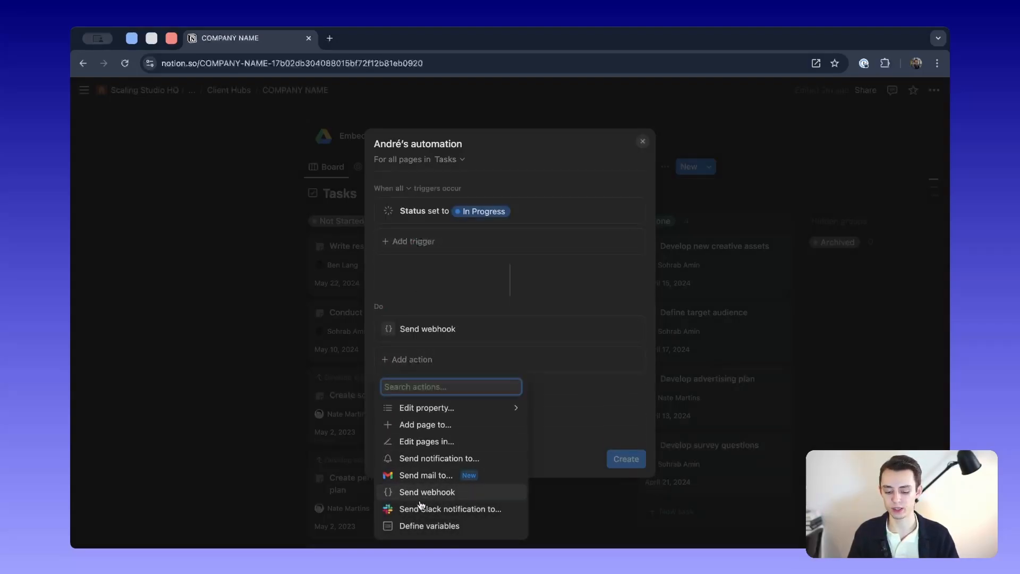
left_click(479, 511)
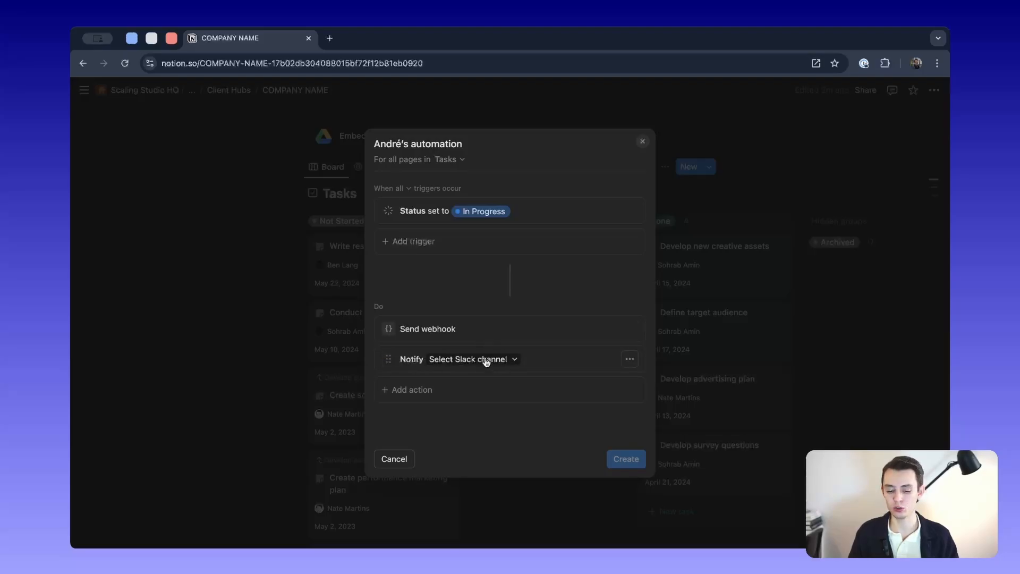
Delete the Slack notification action and cancel the automation draft.
left_click(630, 360)
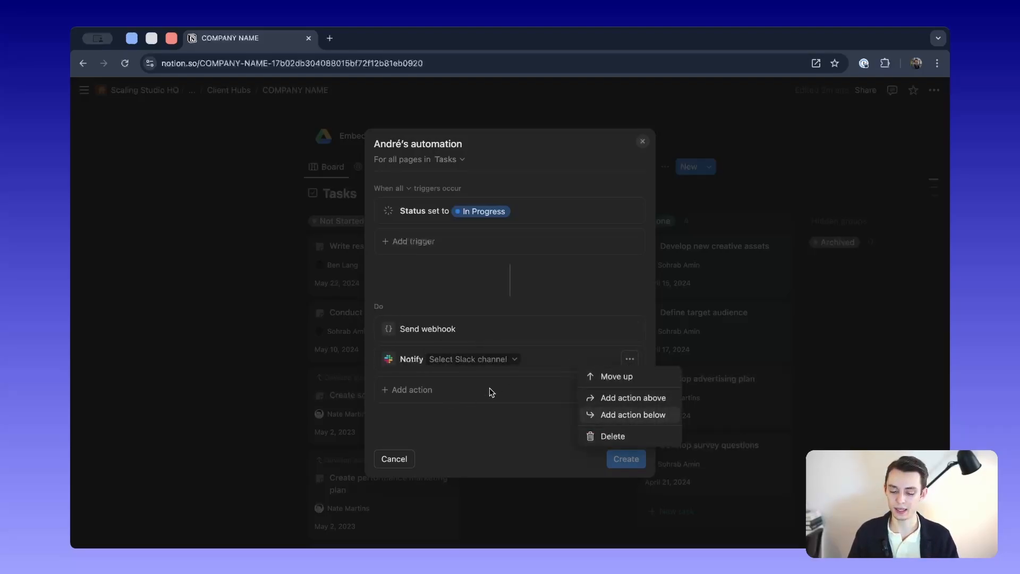
left_click(619, 435)
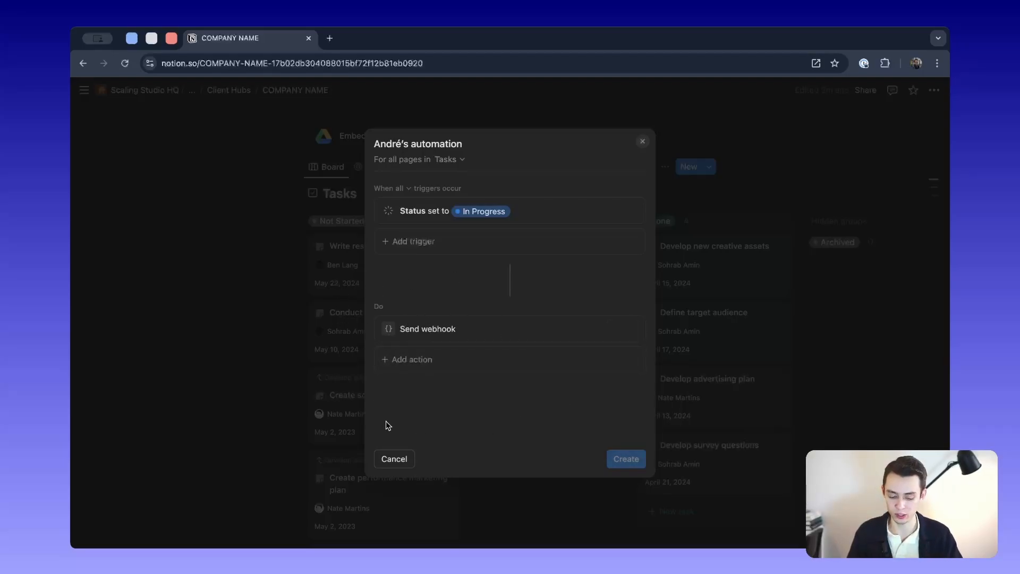
left_click(393, 459)
Discard the unsaved automation, close the Automations panel, and return to the Client Hubs database.
left_click(485, 336)
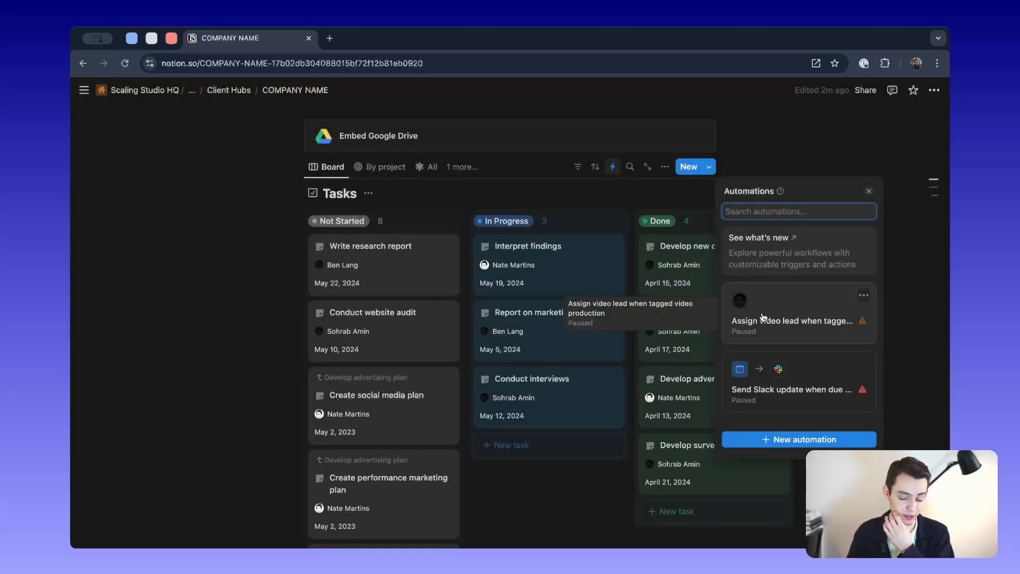
left_click(234, 220)
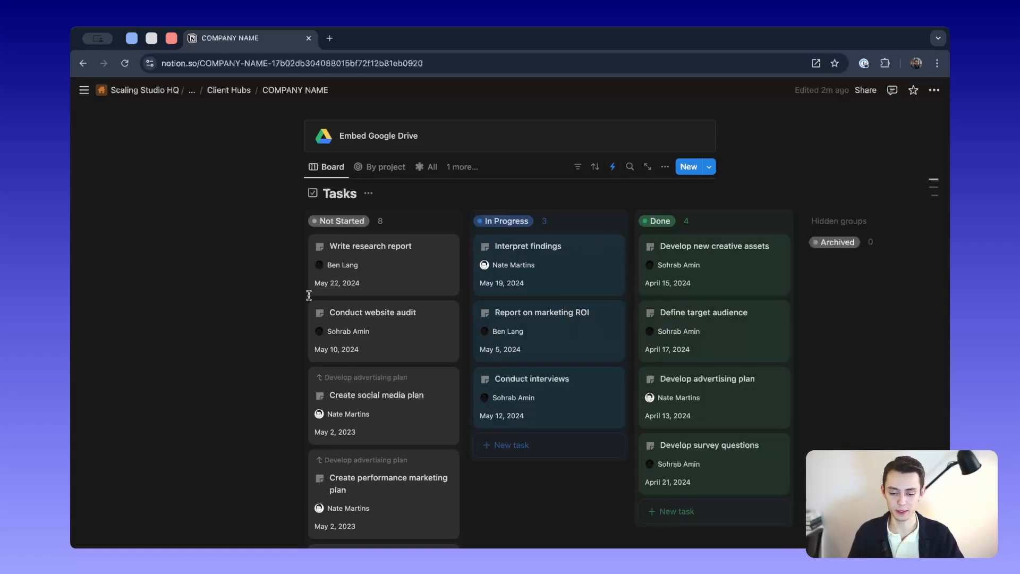
scroll(419, 350, "up", 3)
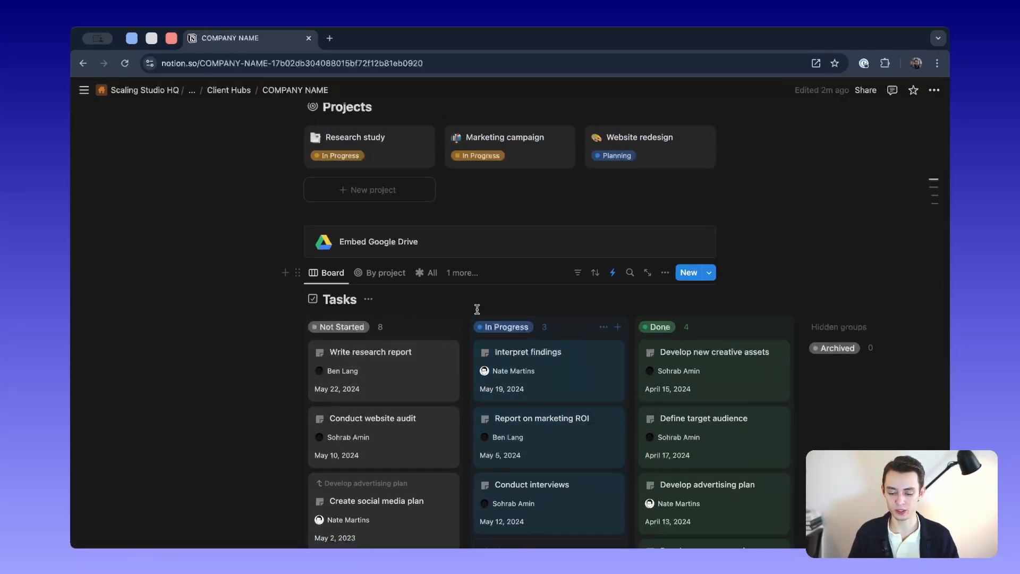
left_click(709, 272)
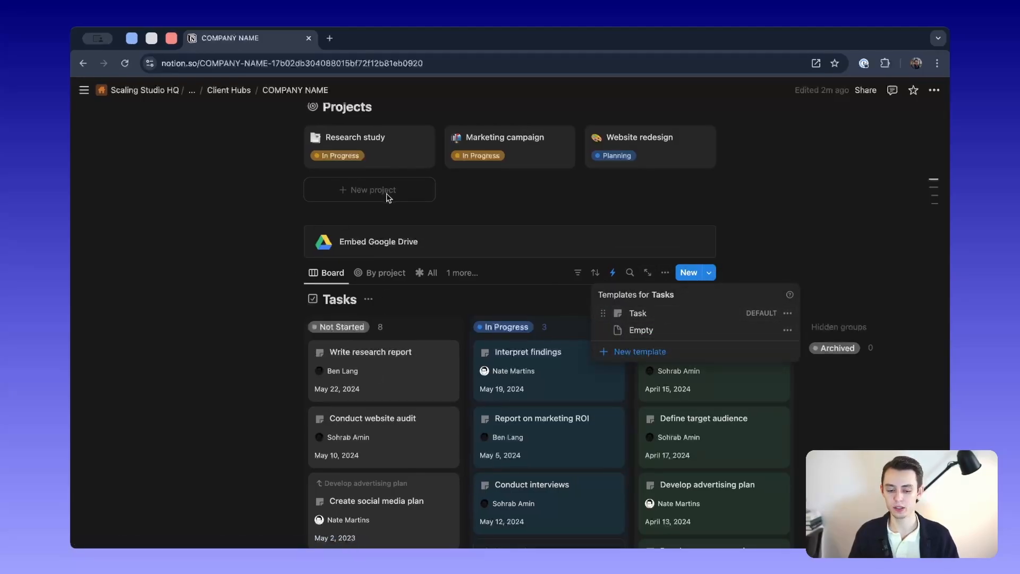
scroll(387, 202, "up", 10)
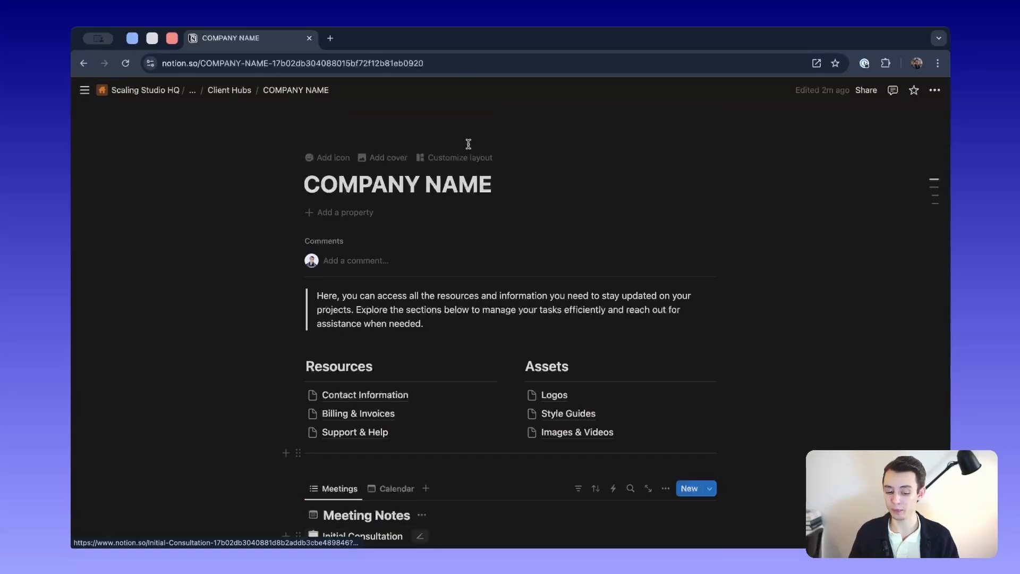
left_click(229, 89)
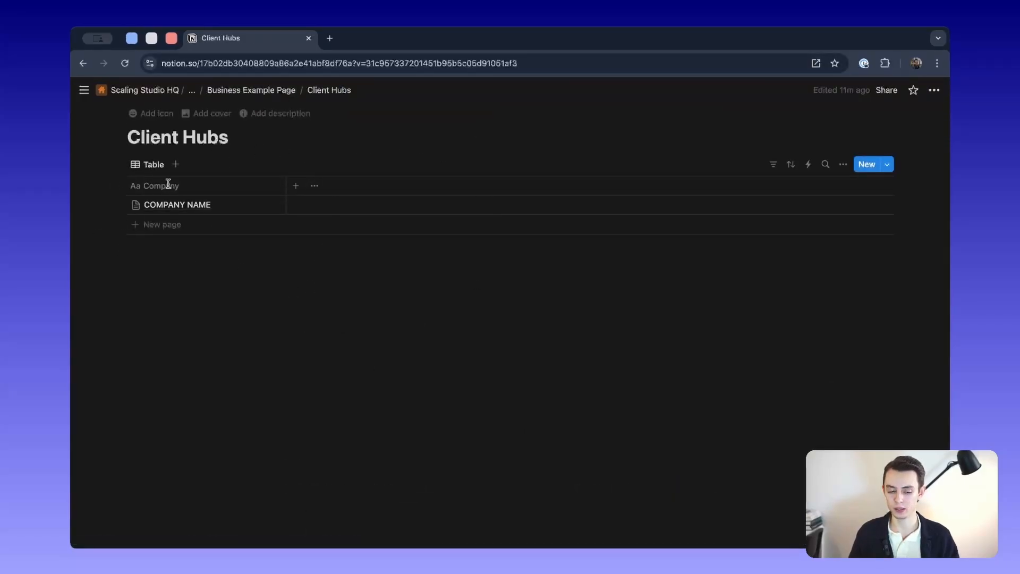